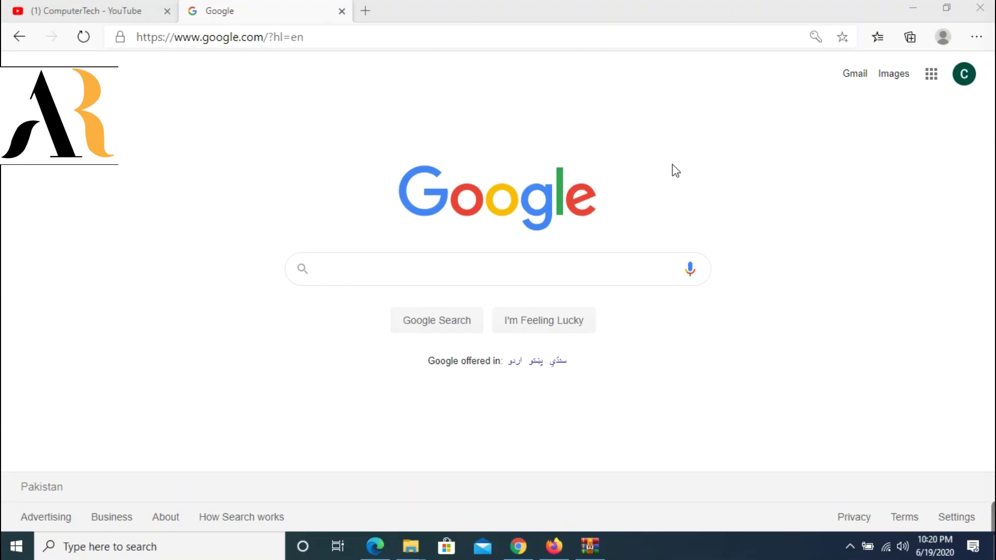
# Step: Search Google for 'fiverr.' to bring up fiverr.com results
pyautogui.click(428, 285)
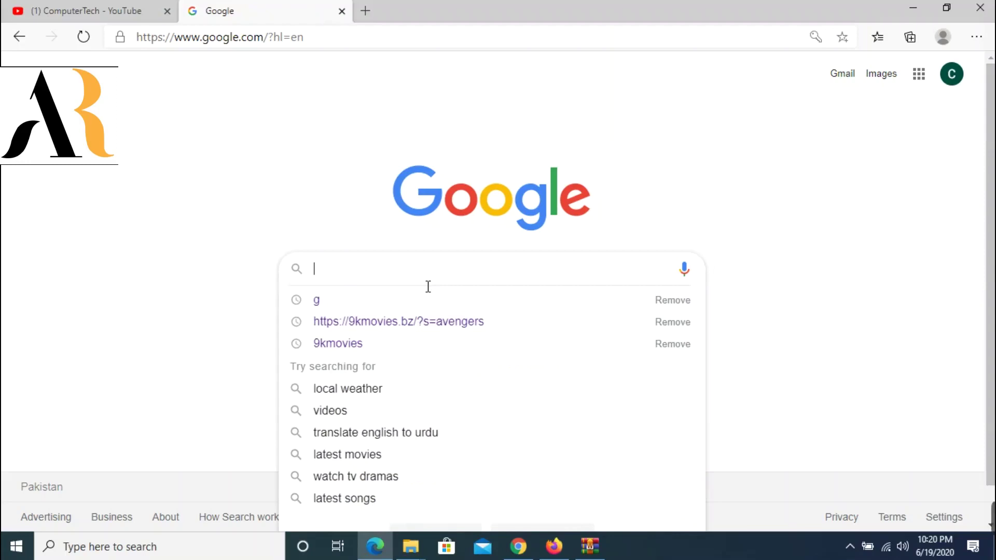
pyautogui.write('fiverr')
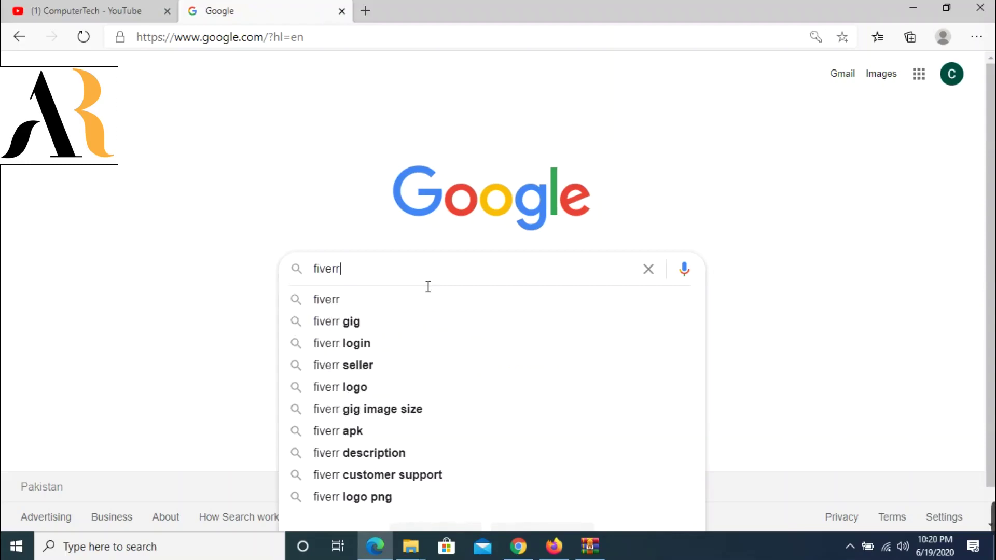
pyautogui.write('.cpm')
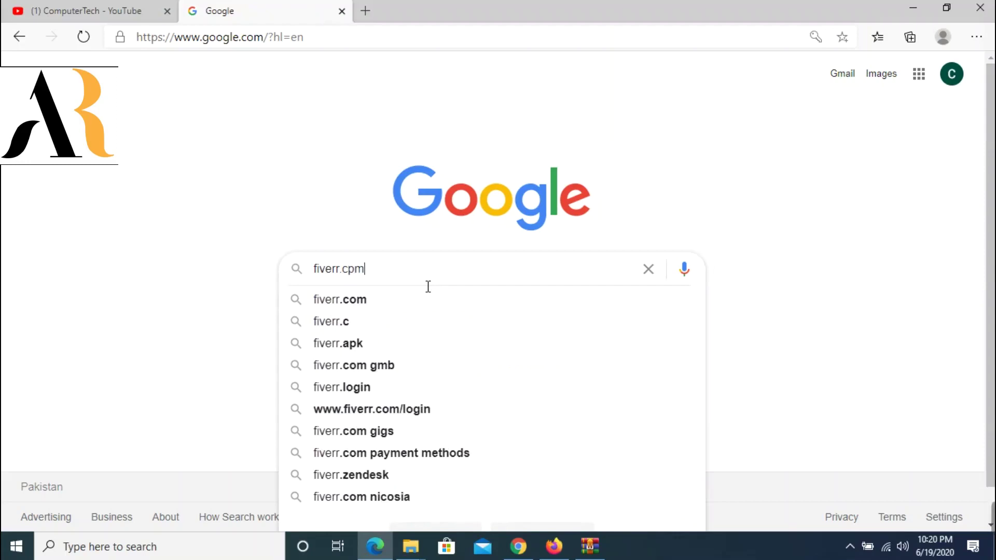
pyautogui.press('Return')
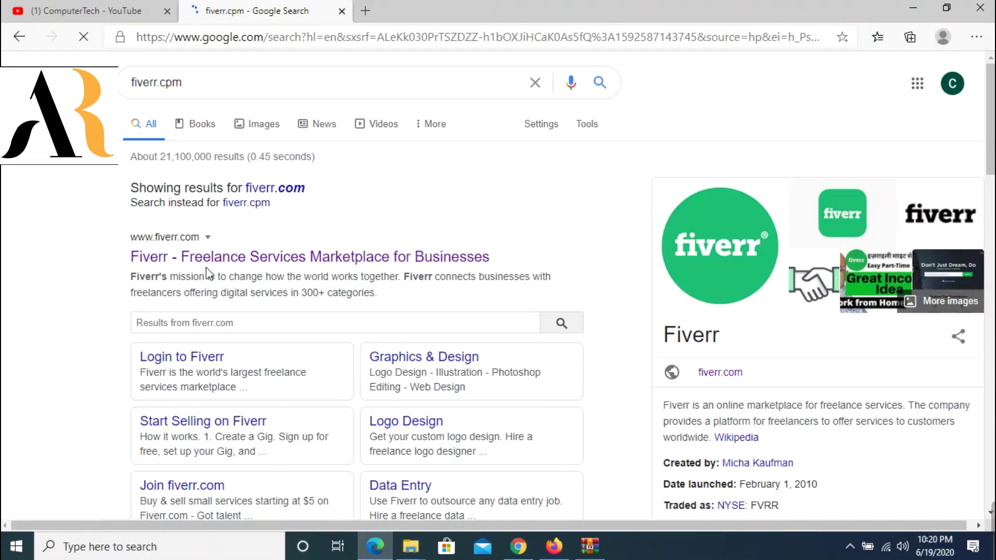
# Step: Open Fiverr from the search results and log out of the current account
pyautogui.click(282, 263)
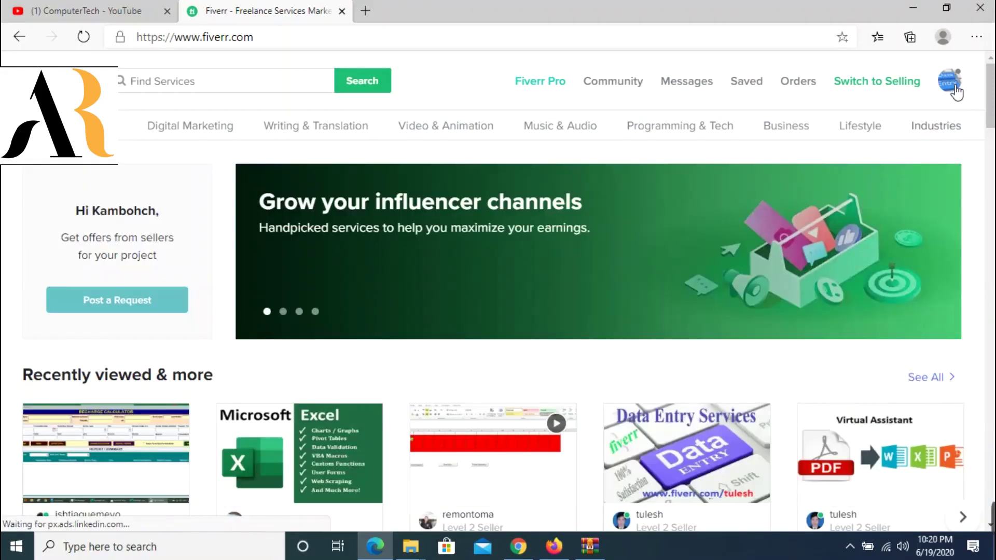
pyautogui.click(958, 92)
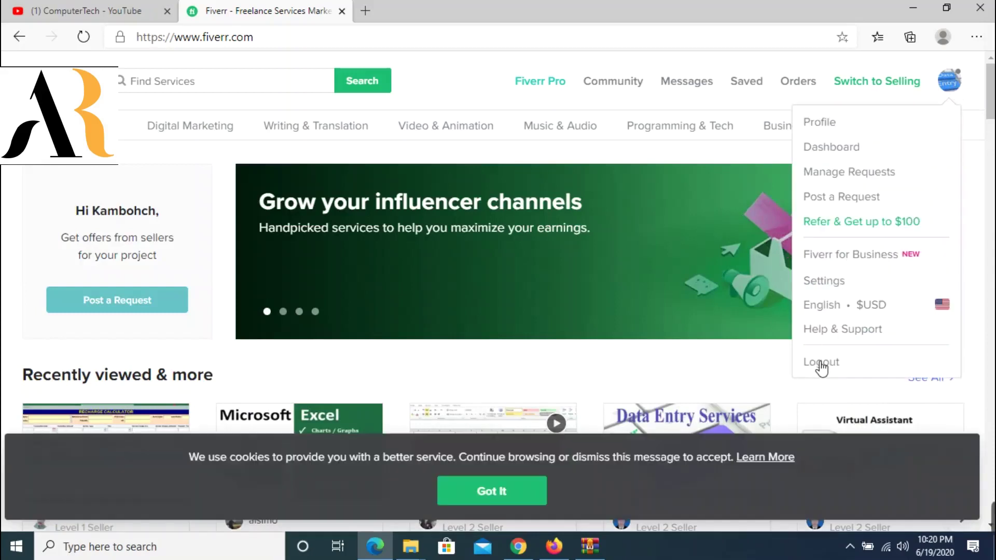
pyautogui.click(819, 365)
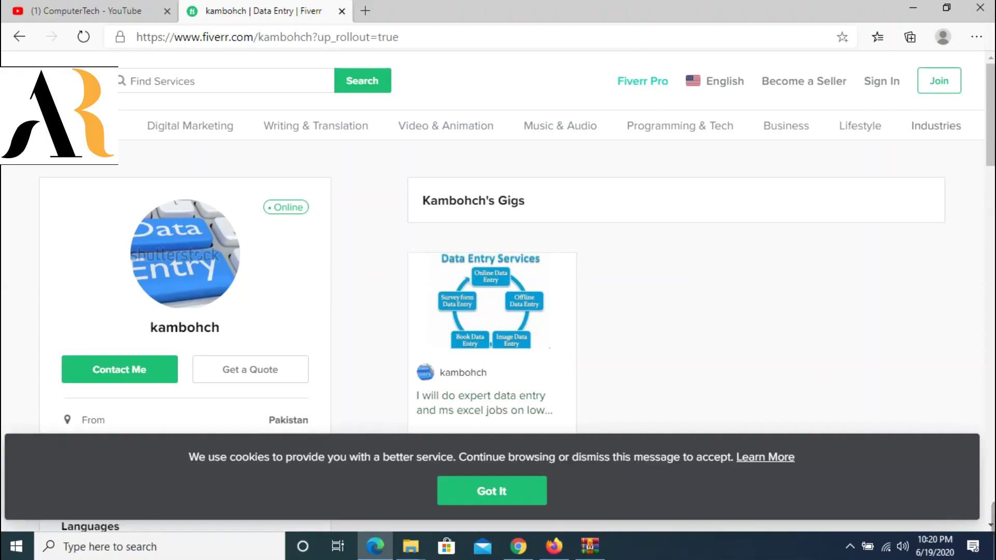
# Step: Return to the Google results, revisit Fiverr, then bring up the Google account list
pyautogui.click(15, 45)
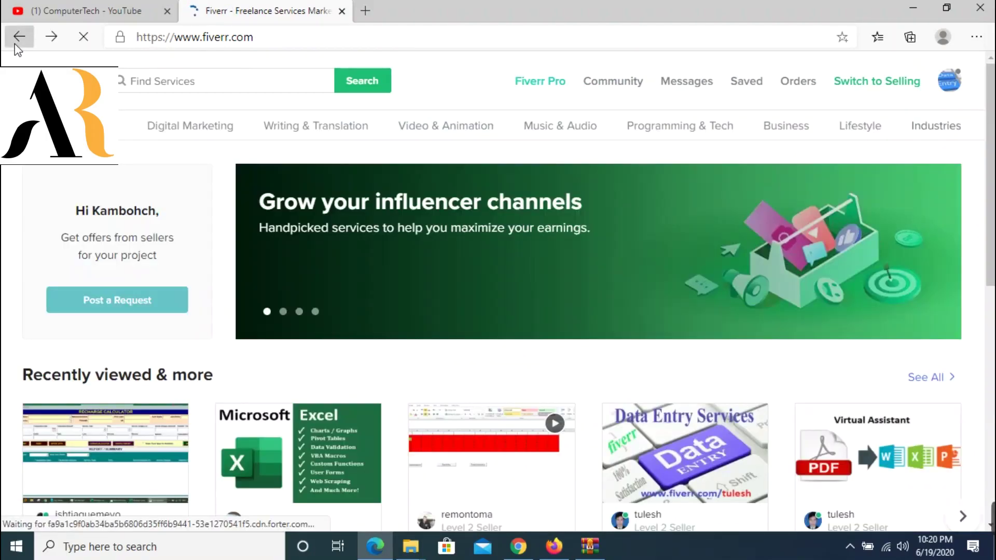
pyautogui.click(14, 43)
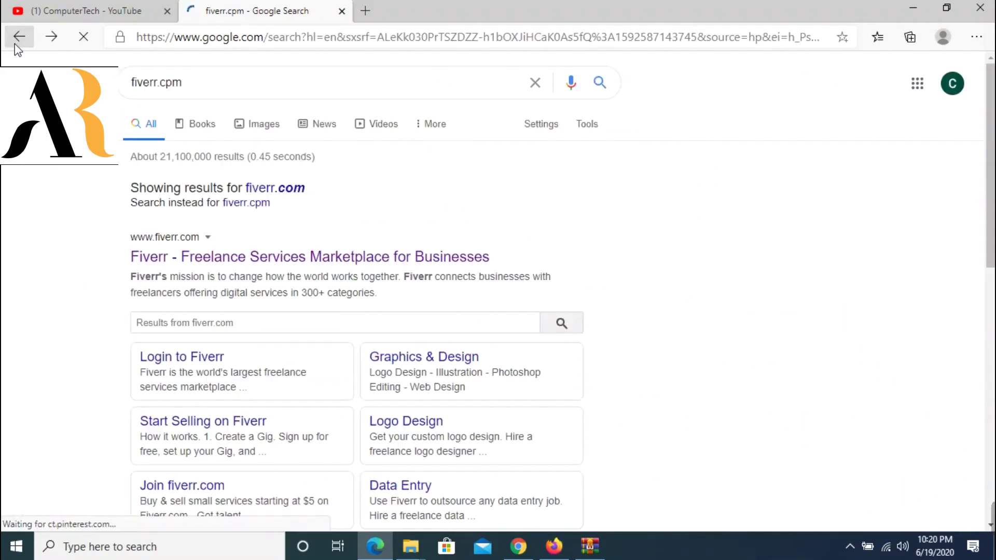
pyautogui.click(231, 259)
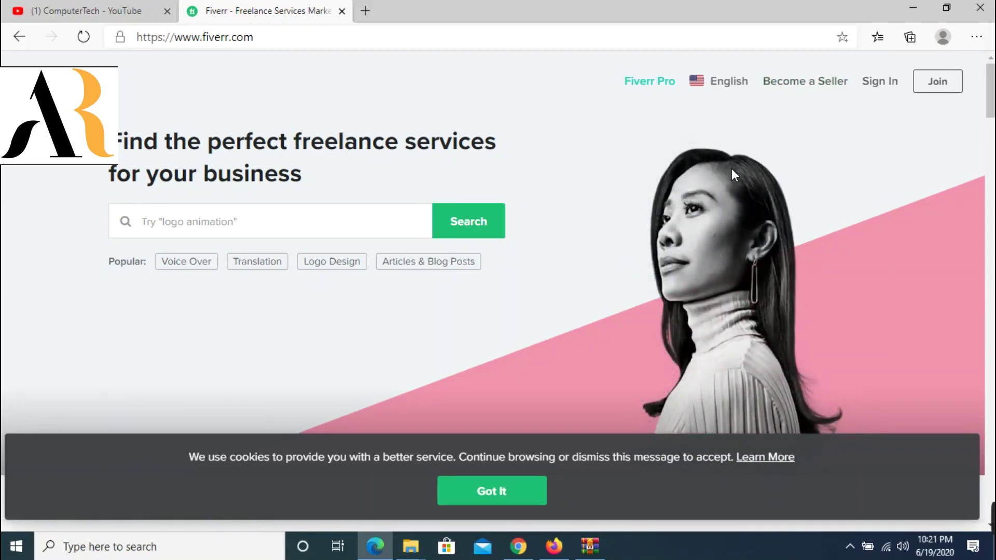
pyautogui.click(16, 41)
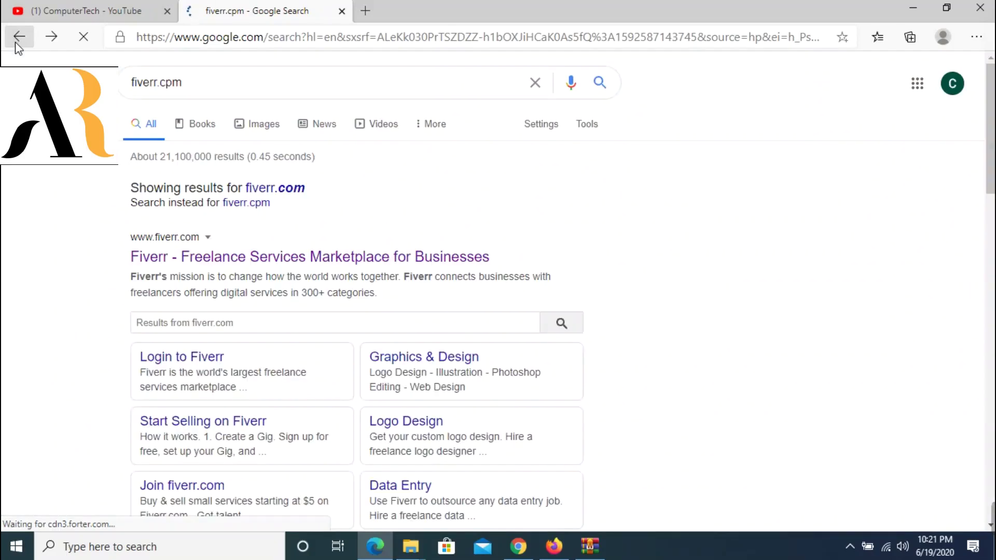
pyautogui.click(954, 89)
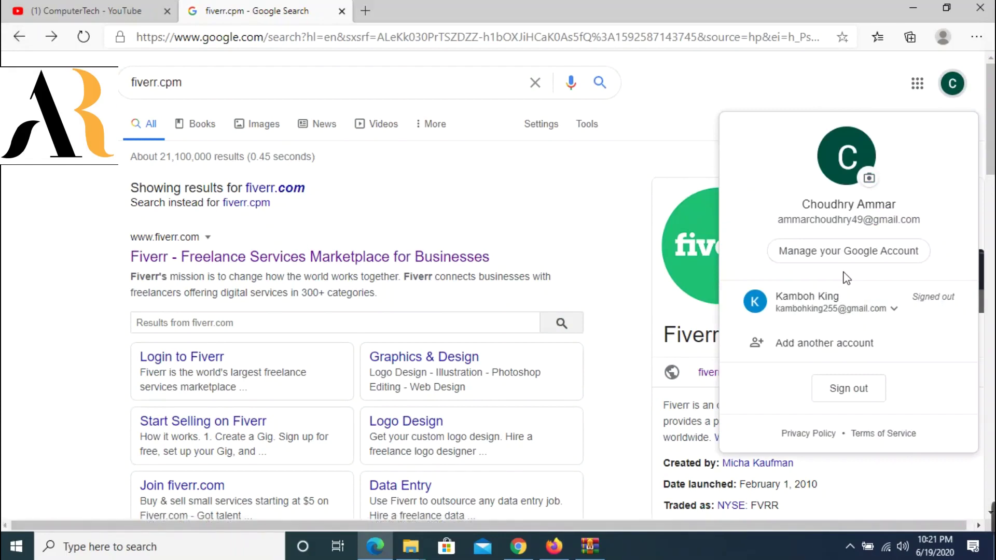
# Step: Dismiss the account list and open the 'Fiverr - Freelance Services Marketplace for Businesses' result
pyautogui.click(633, 213)
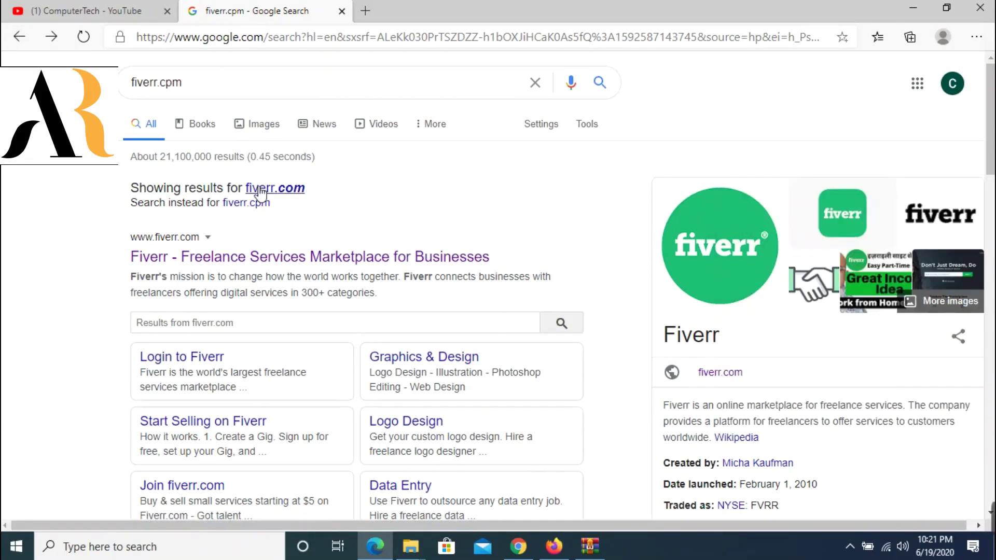
pyautogui.click(401, 257)
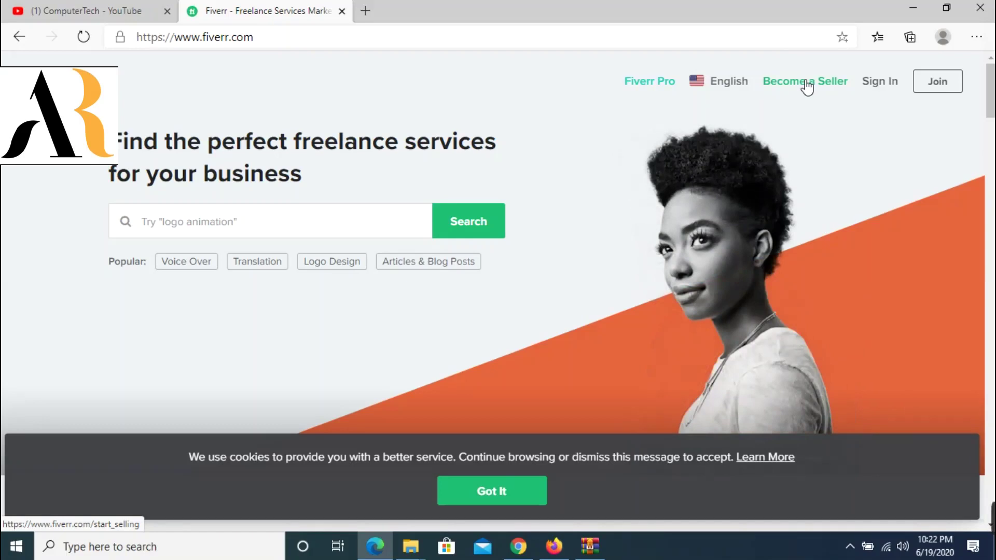
# Step: Go to Become a Seller and bring up the Join Fiverr sign-up form
pyautogui.click(807, 84)
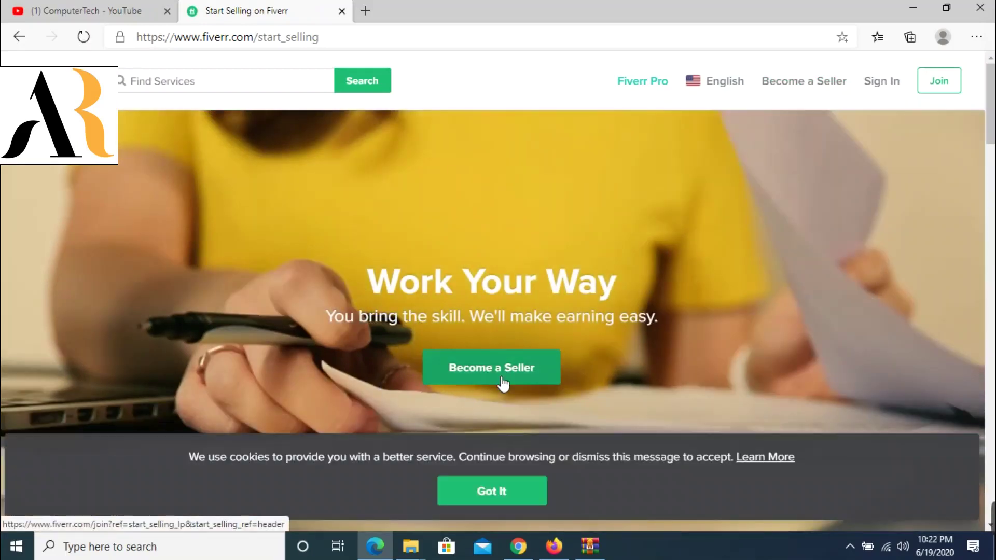
pyautogui.click(502, 384)
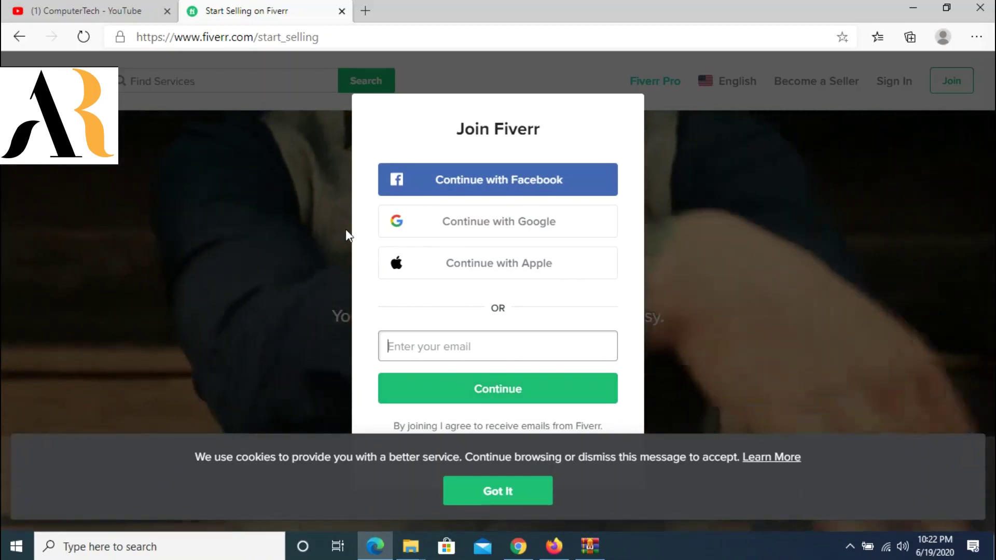
# Step: Join Fiverr through Continue with Google, choosing the Google account and confirming
pyautogui.click(485, 224)
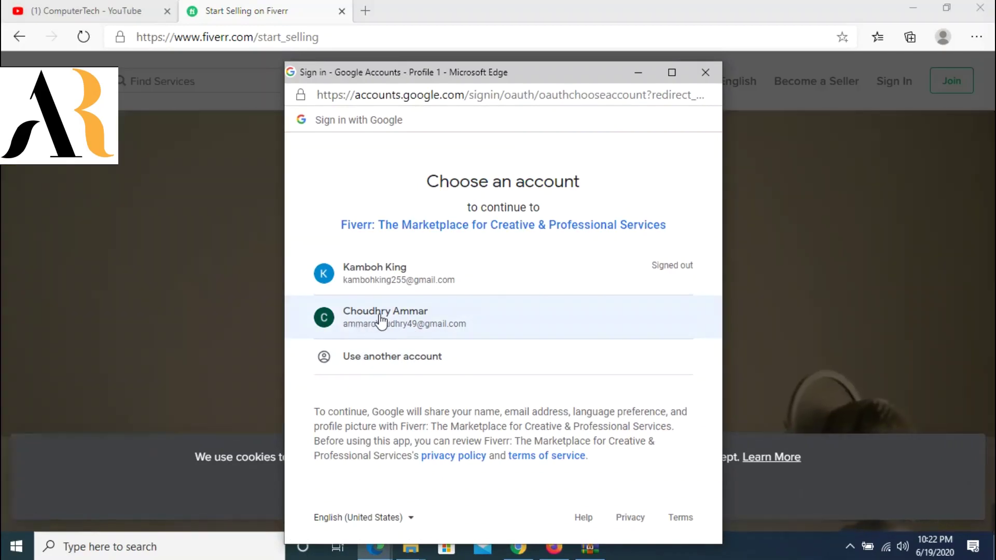
pyautogui.click(382, 319)
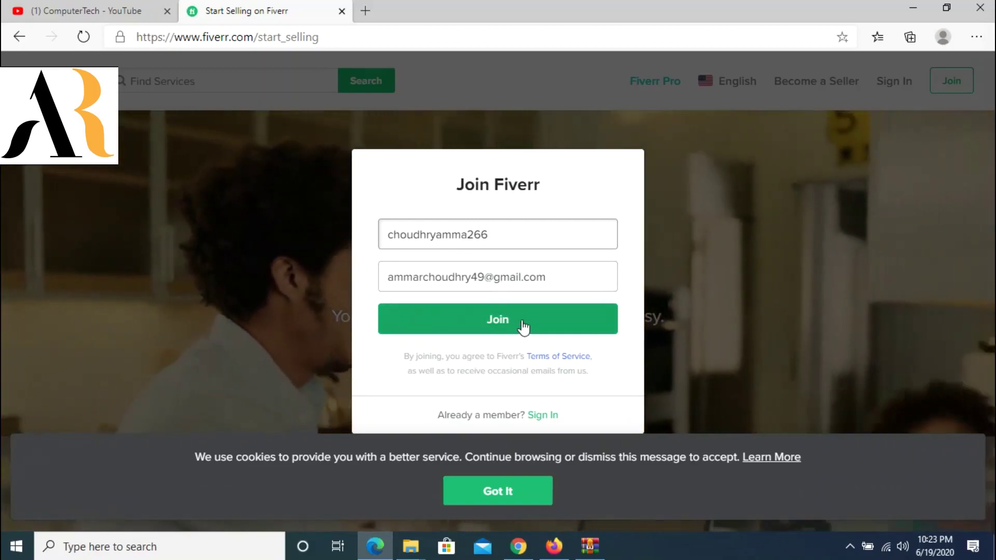
pyautogui.click(517, 321)
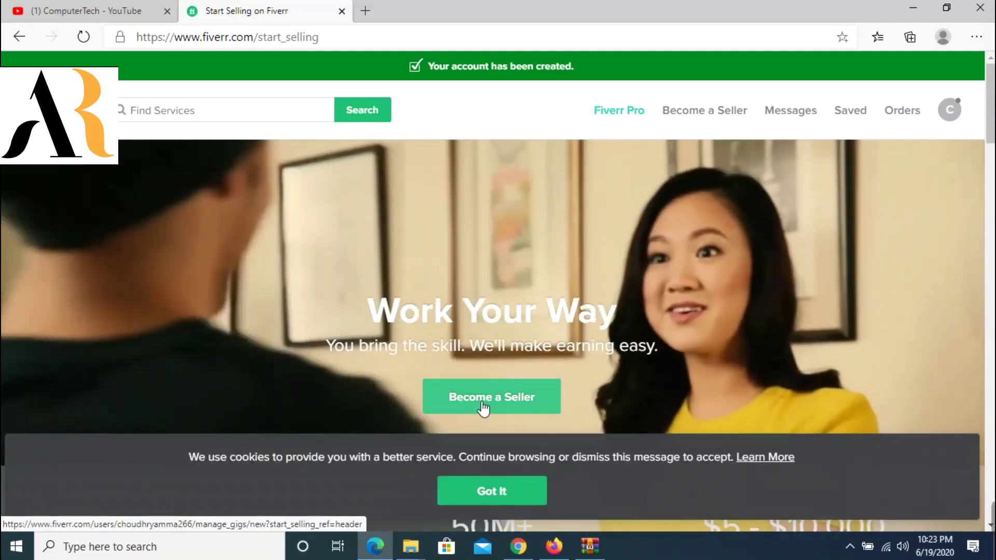
# Step: Start seller onboarding, accept the cookie notice, and continue past three overview pages to Personal Info
pyautogui.click(481, 404)
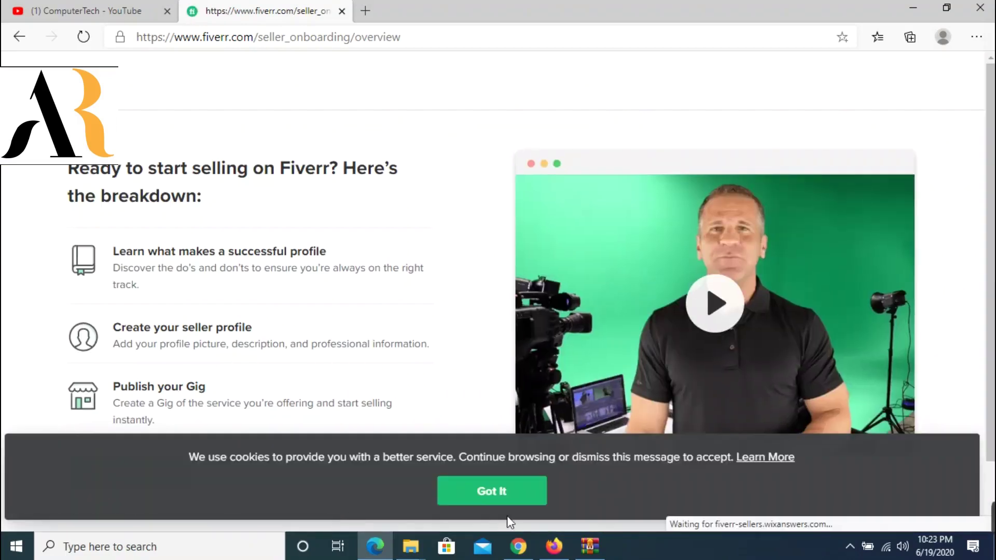
pyautogui.click(488, 490)
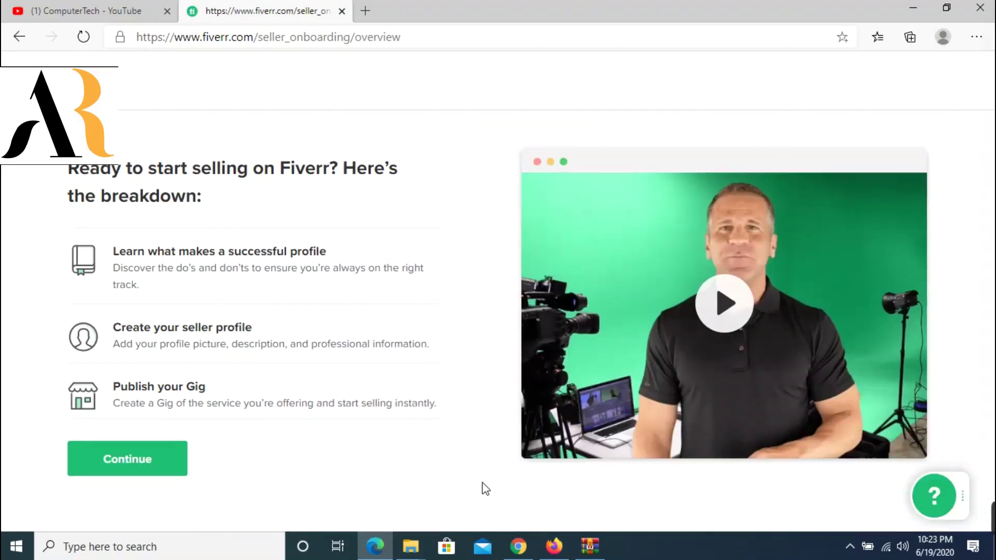
pyautogui.click(129, 460)
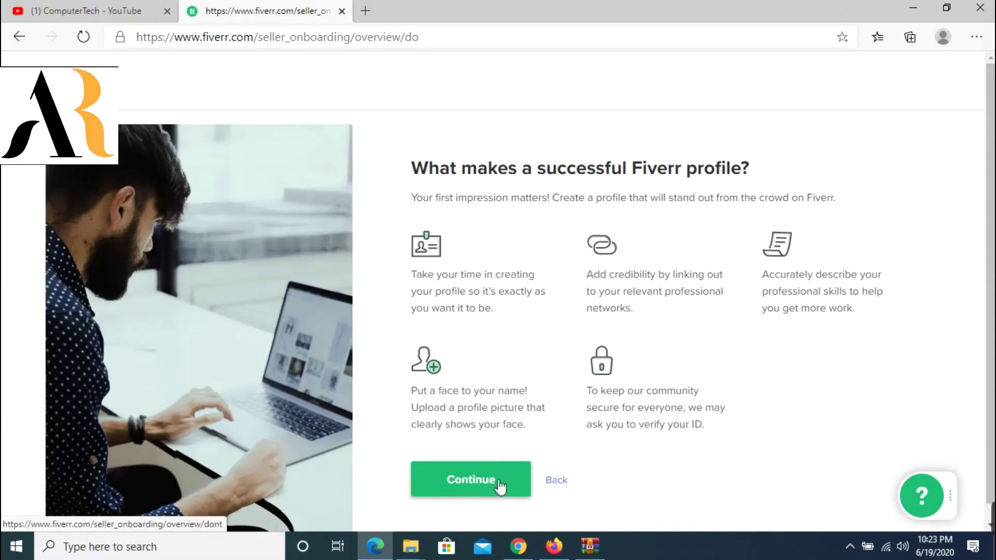
pyautogui.click(456, 490)
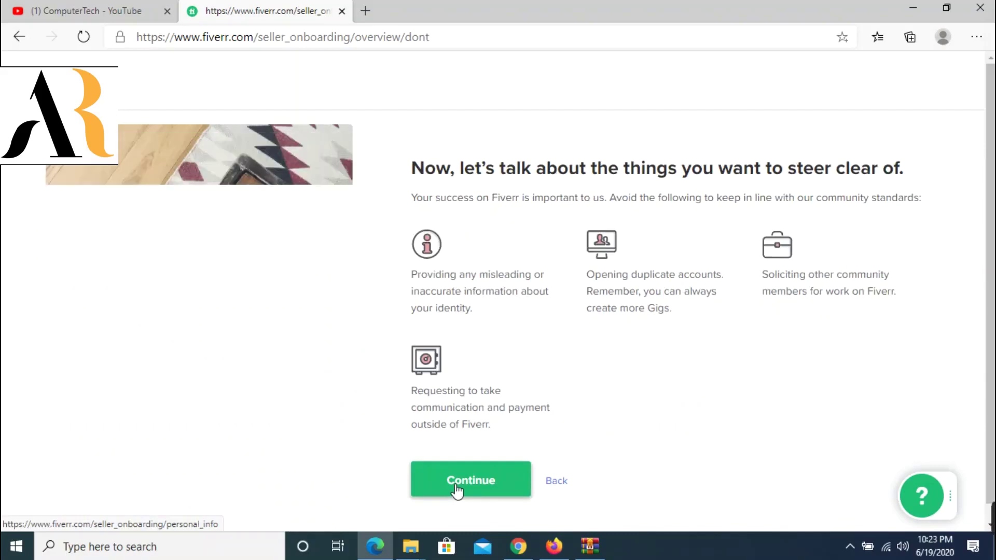
pyautogui.click(456, 490)
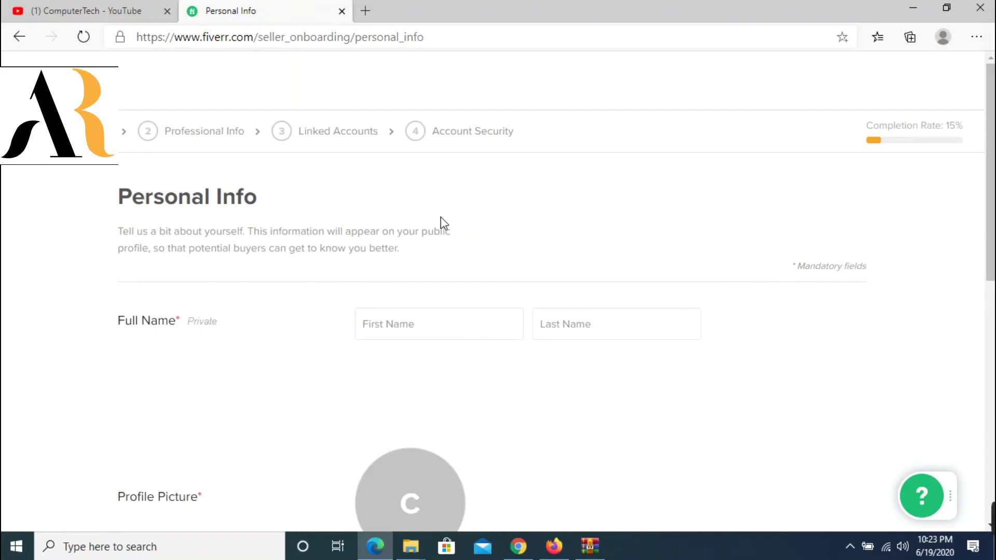
# Step: Fill First Name and Last Name with the seller's names, then scroll down
pyautogui.click(397, 323)
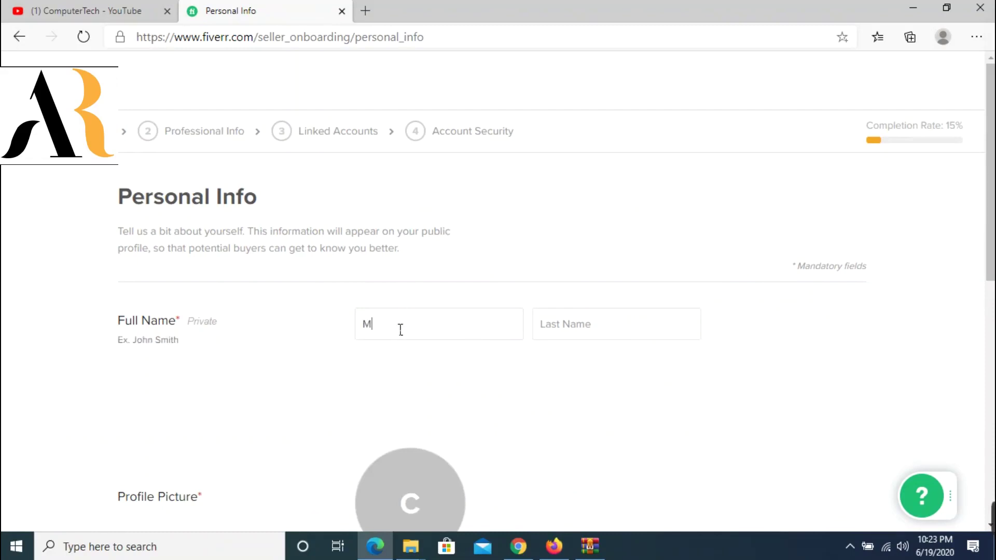
pyautogui.click(543, 327)
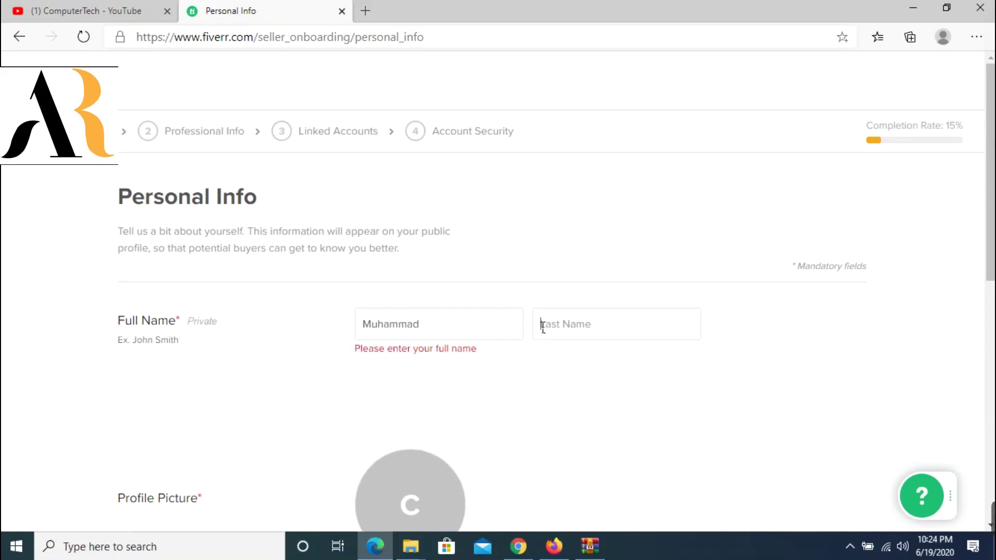
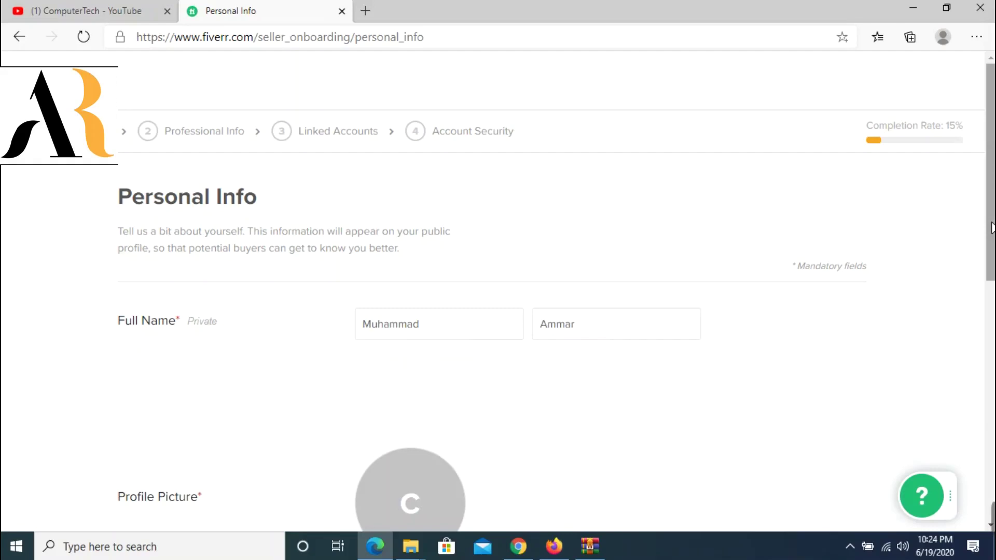
pyautogui.moveTo(992, 226); pyautogui.dragTo(975, 314)
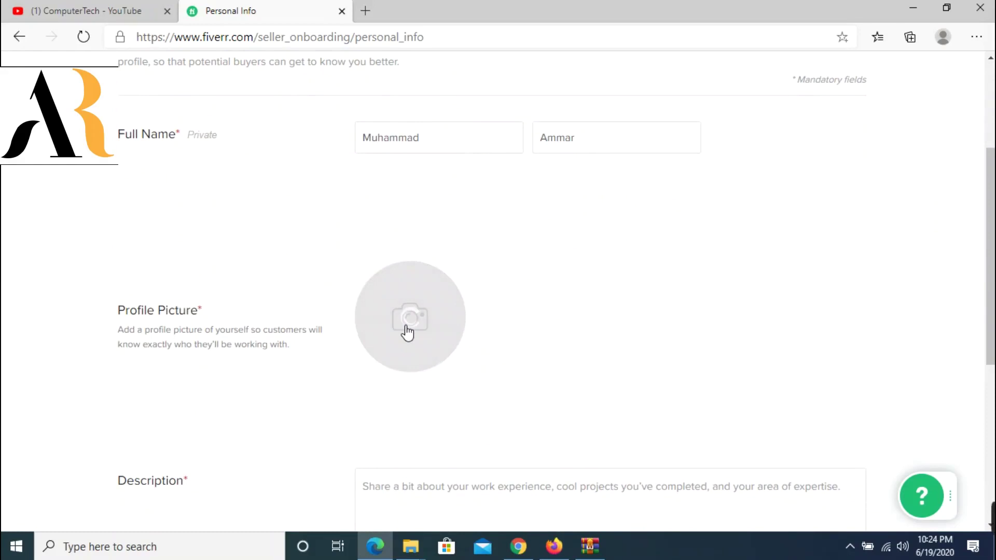
# Step: Upload the AR image from the computer as the profile picture, then scroll to Description
pyautogui.click(401, 326)
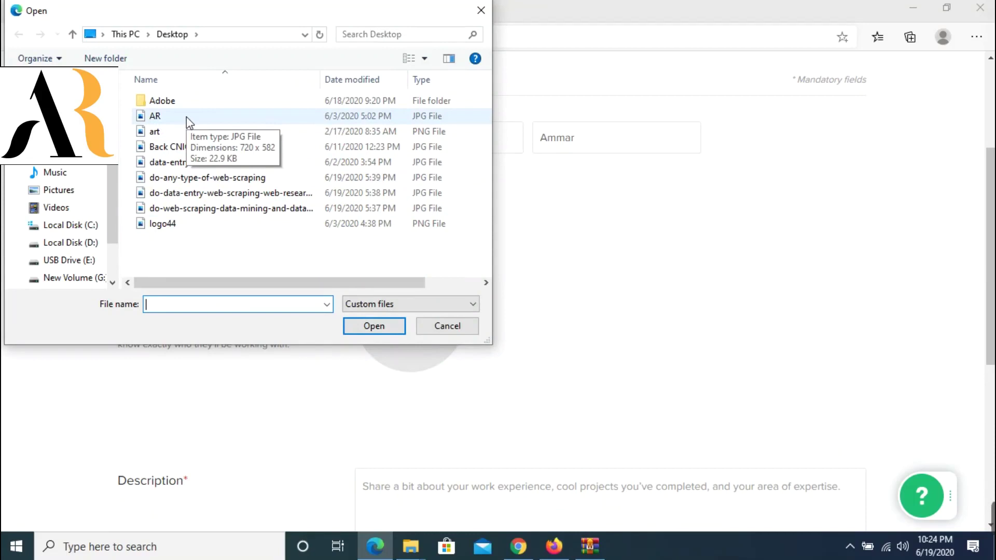
pyautogui.click(186, 117)
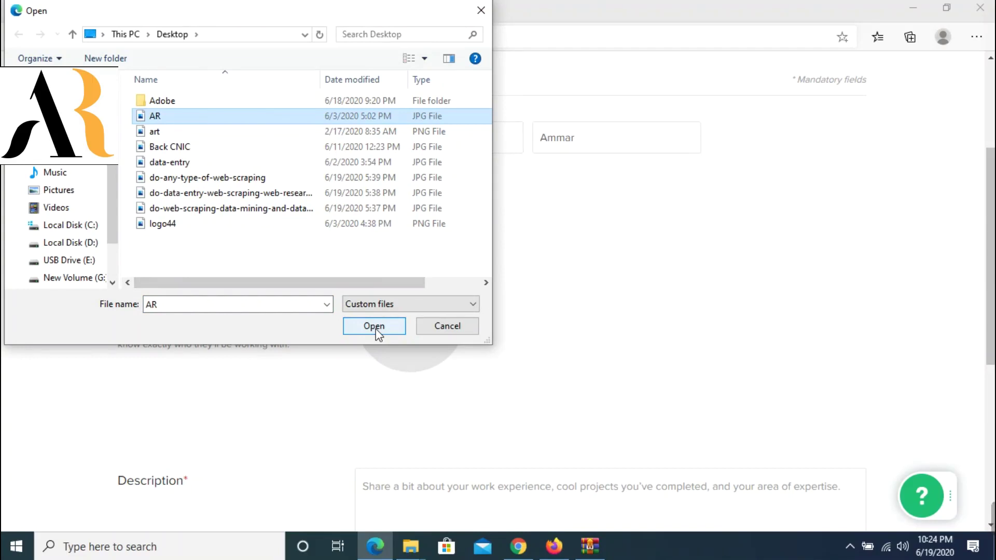
pyautogui.click(375, 329)
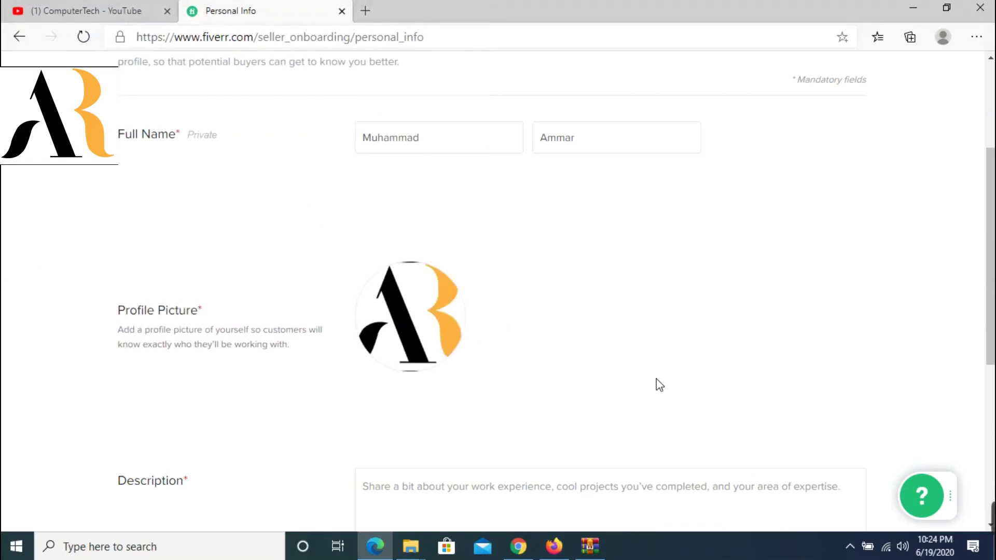
pyautogui.moveTo(988, 286); pyautogui.dragTo(929, 453)
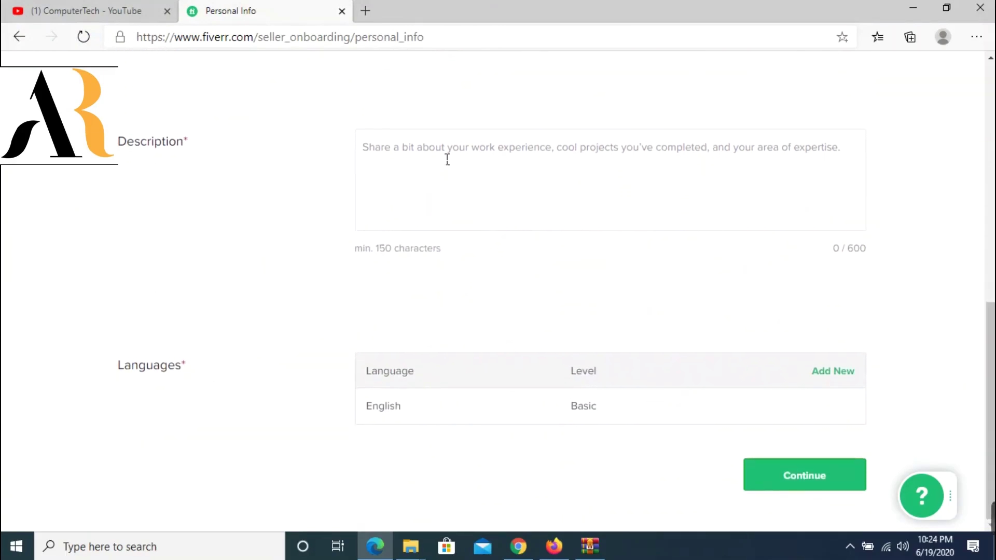
pyautogui.click(404, 160)
# Step: In Chrome, strip the path from the address to load the fiverr.com home page
pyautogui.click(519, 547)
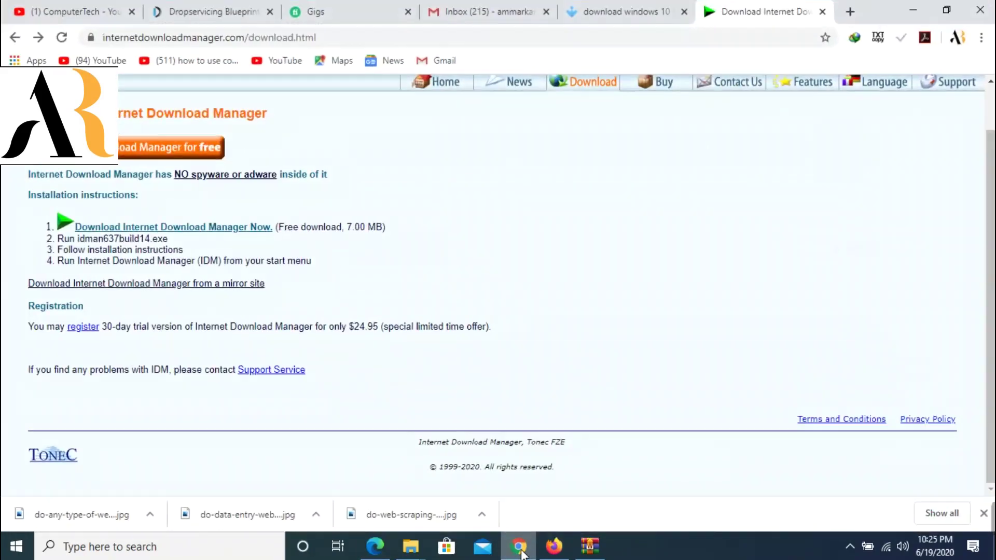
pyautogui.click(325, 14)
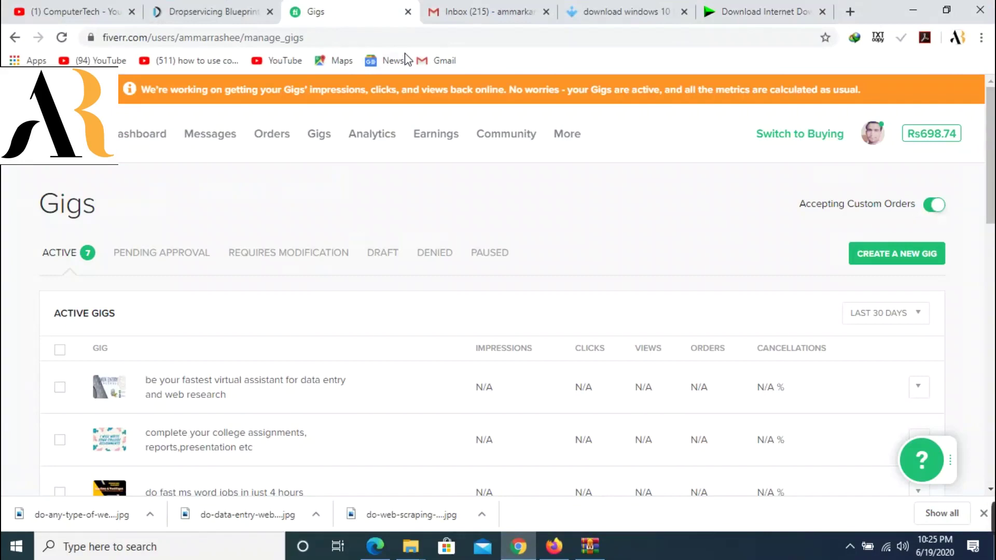
pyautogui.moveTo(306, 38); pyautogui.dragTo(160, 46)
pyautogui.press('BackSpace')
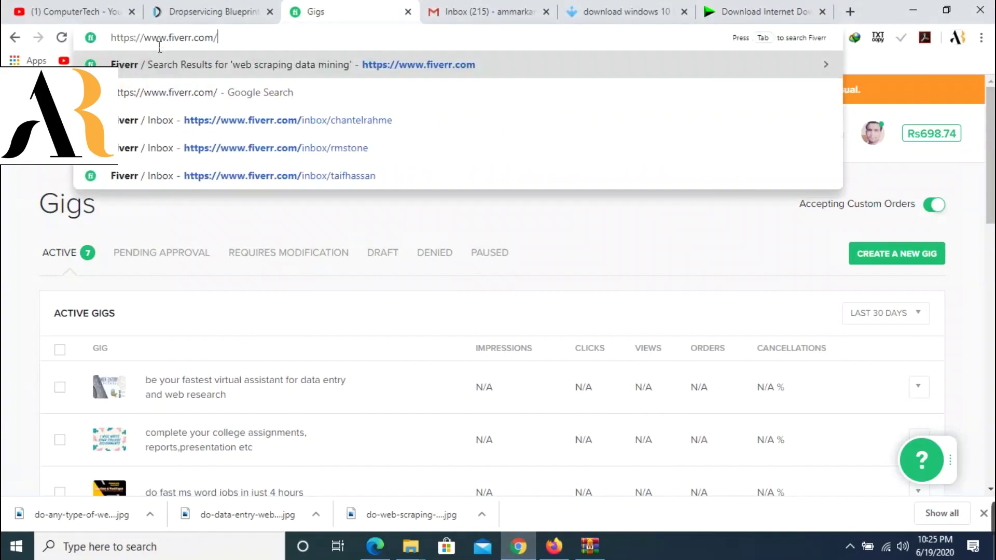
pyautogui.press('Return')
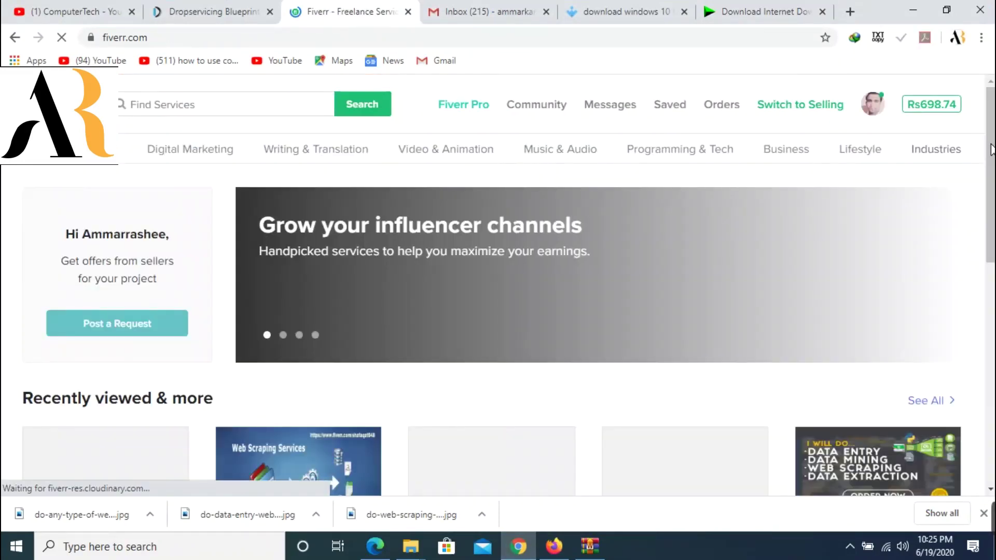
pyautogui.scroll(-10, 990, 213)
pyautogui.scroll(2, 990, 213)
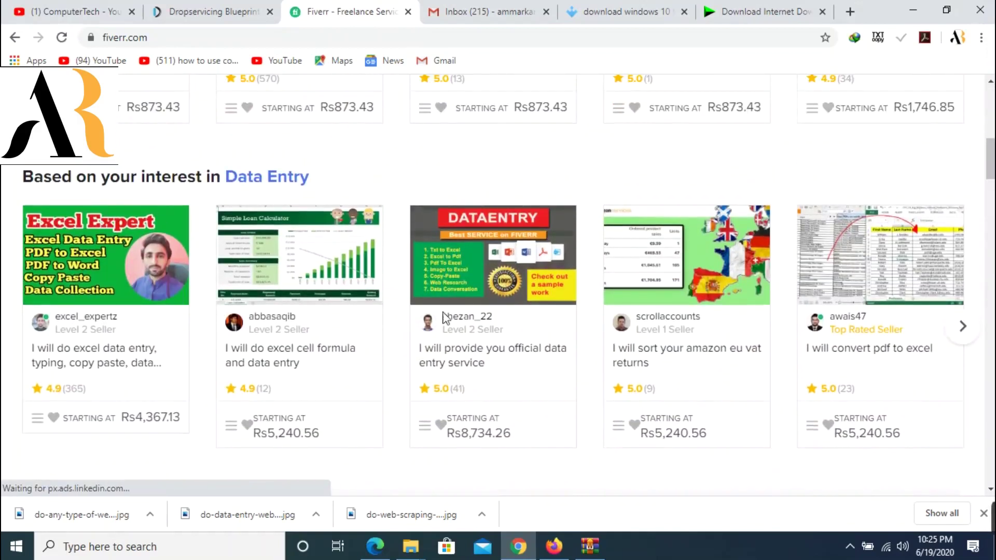
# Step: Open the 'I will do excel cell formula and data entry' gig and select its seller description
pyautogui.click(281, 358)
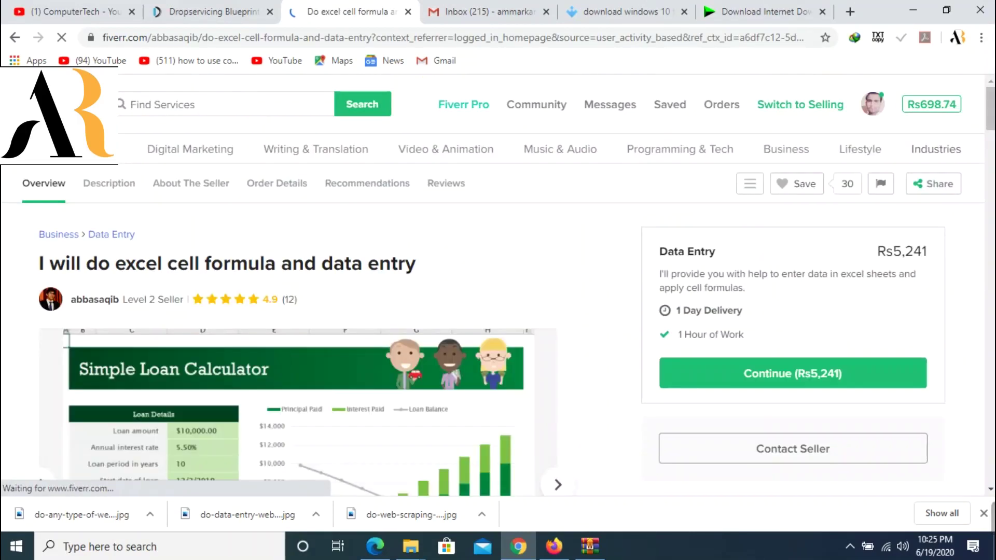
pyautogui.scroll(-10, 965, 231)
pyautogui.moveTo(961, 225)
pyautogui.mouseDown()
pyautogui.moveTo(951, 254)
pyautogui.moveTo(952, 219)
pyautogui.mouseUp()
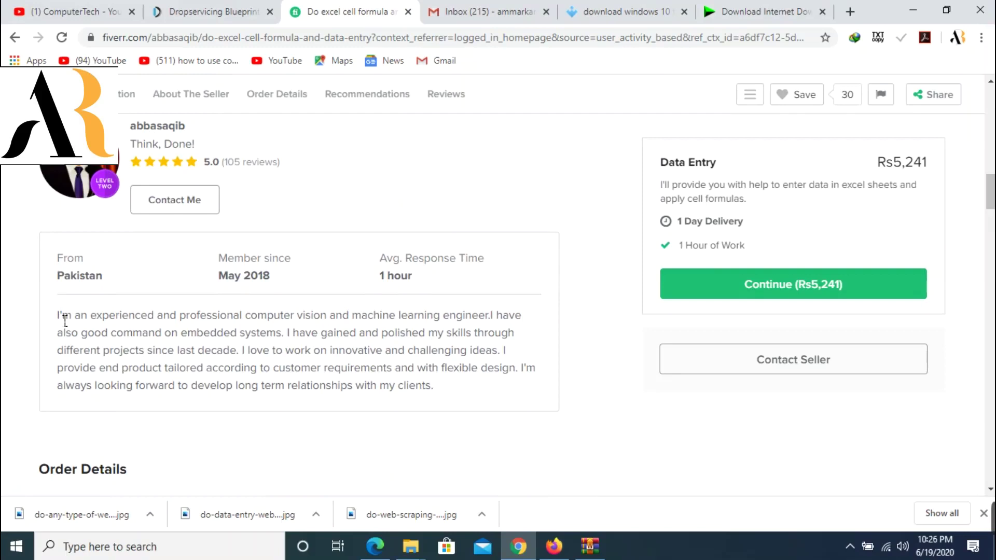
pyautogui.moveTo(64, 319); pyautogui.dragTo(466, 391)
pyautogui.hotkey('ctrl', 'c')
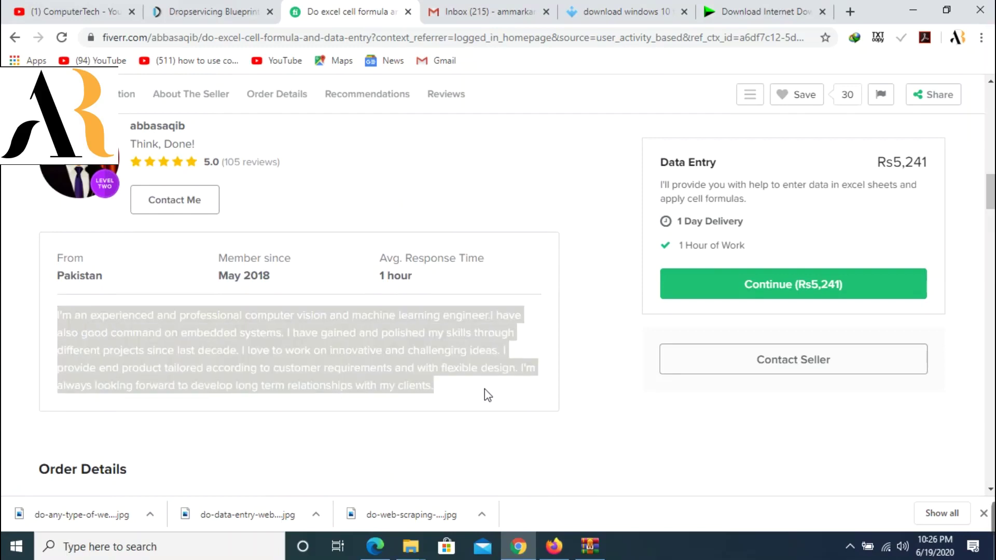
# Step: Paste the copied 433-character computer vision and machine learning paragraph into Description
pyautogui.click(592, 408)
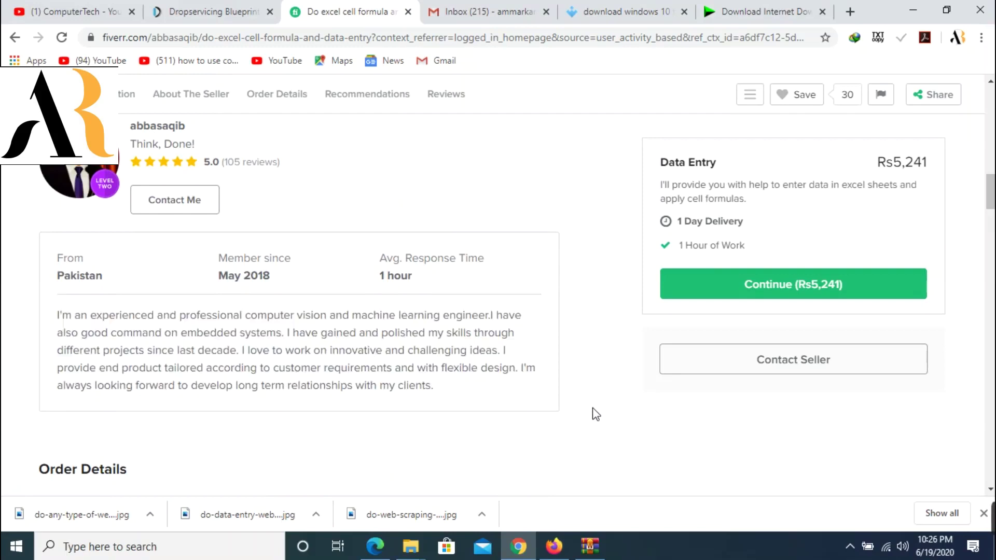
pyautogui.click(375, 547)
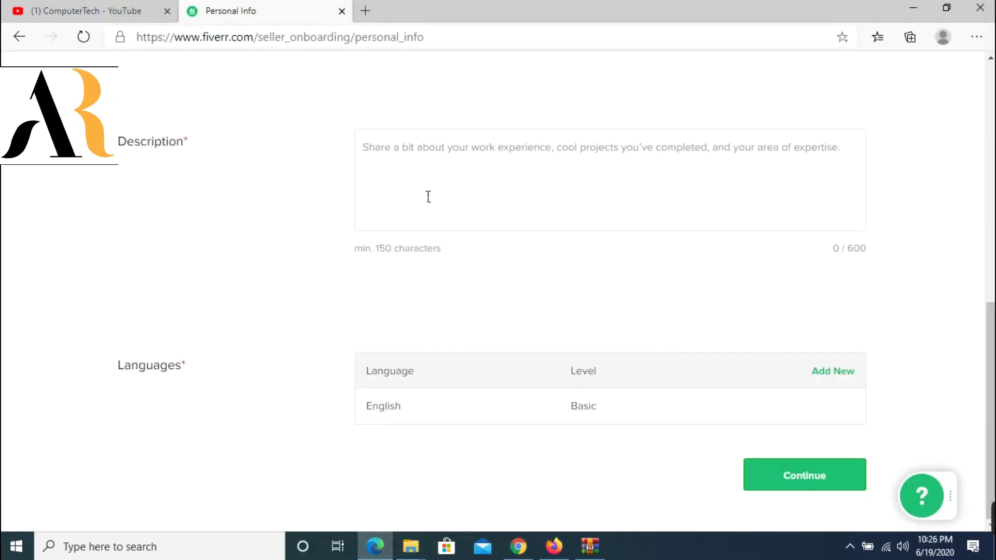
pyautogui.hotkey('ctrl', 'v')
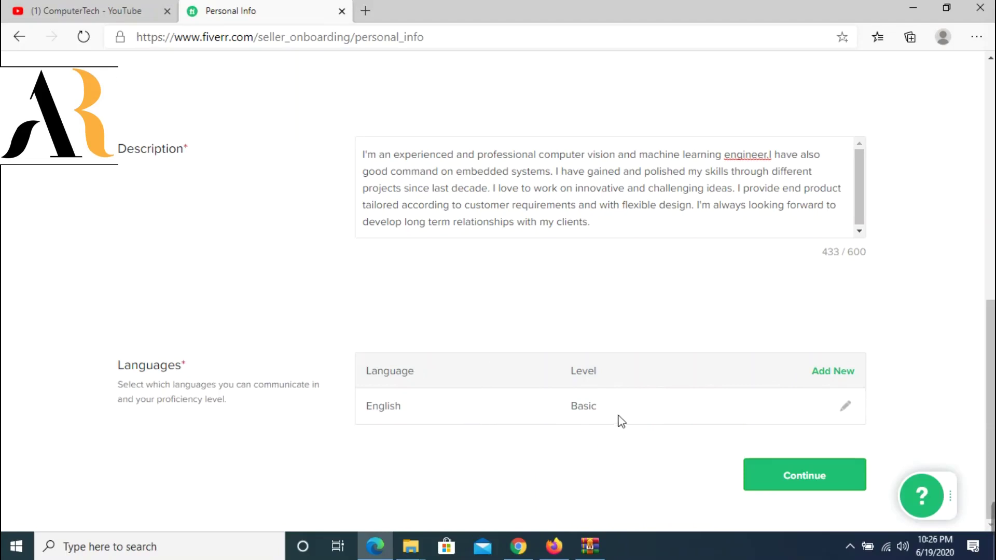
# Step: Change English proficiency to Conversational, save it, and begin a new language entry
pyautogui.click(846, 407)
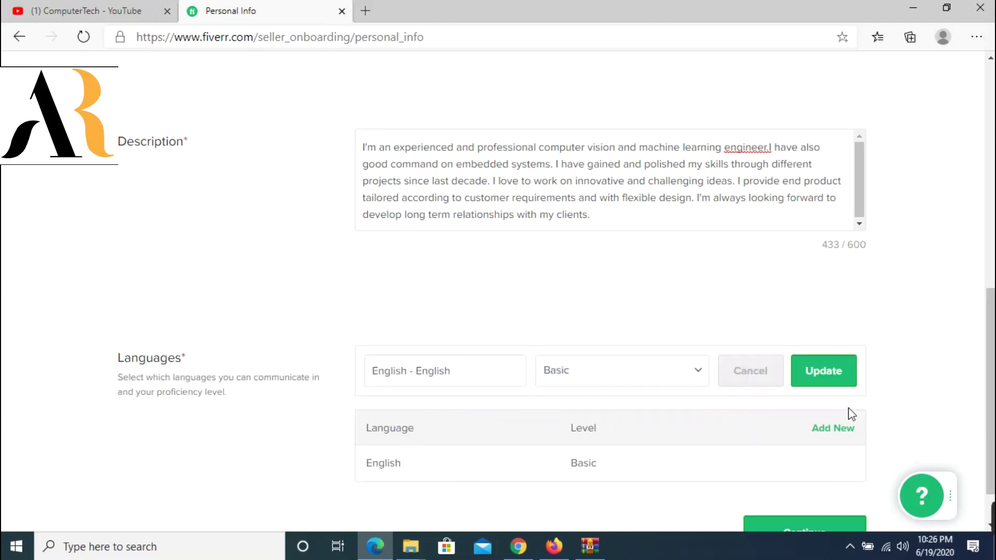
pyautogui.click(696, 379)
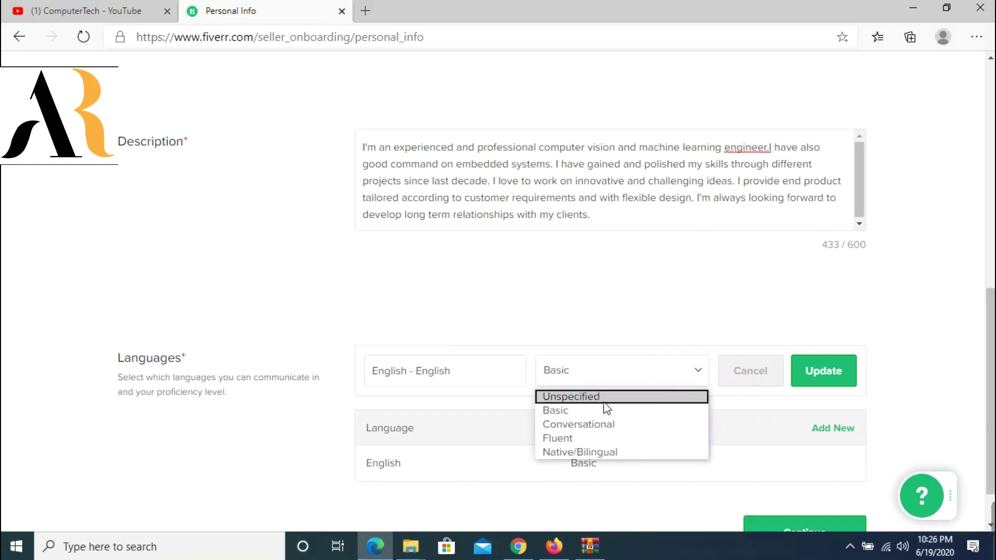
pyautogui.click(580, 426)
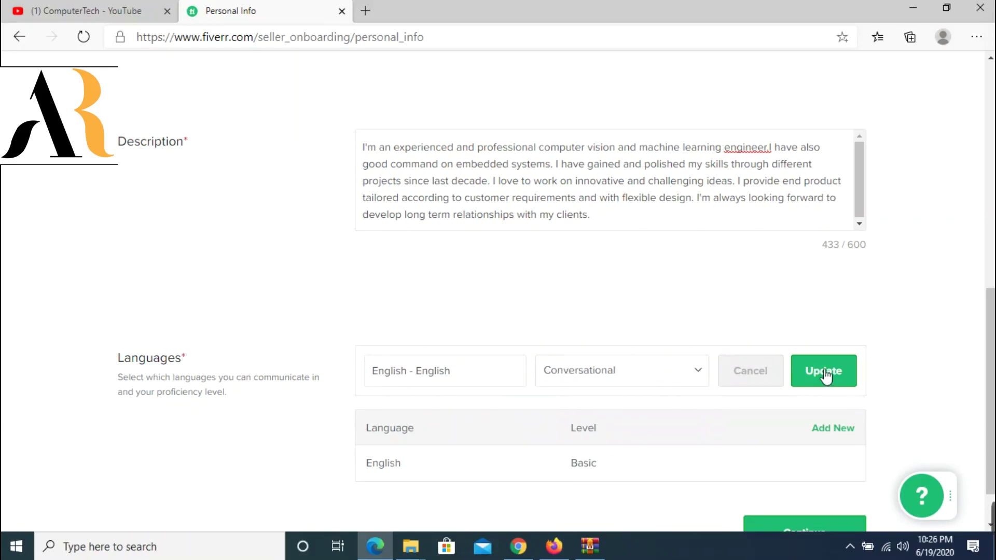
pyautogui.click(825, 371)
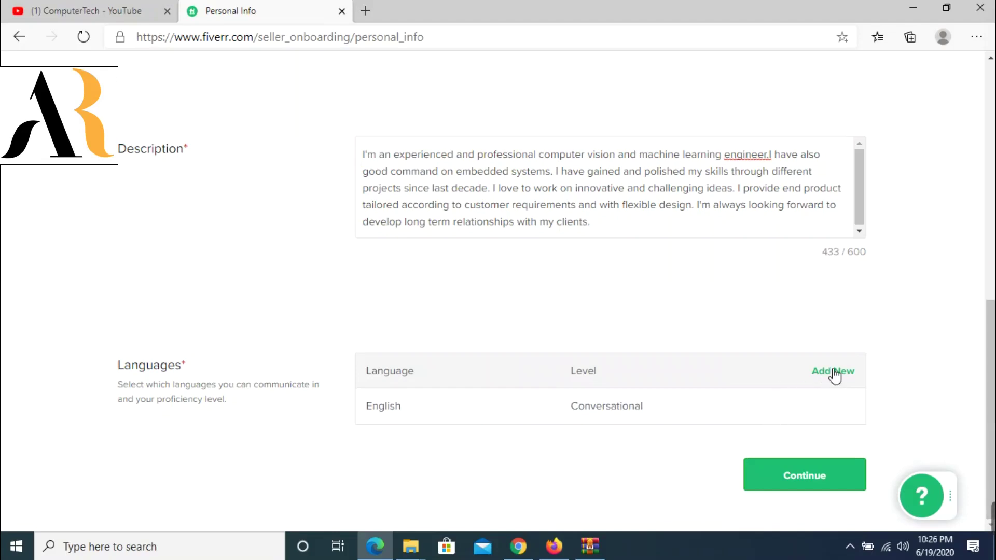
pyautogui.click(833, 372)
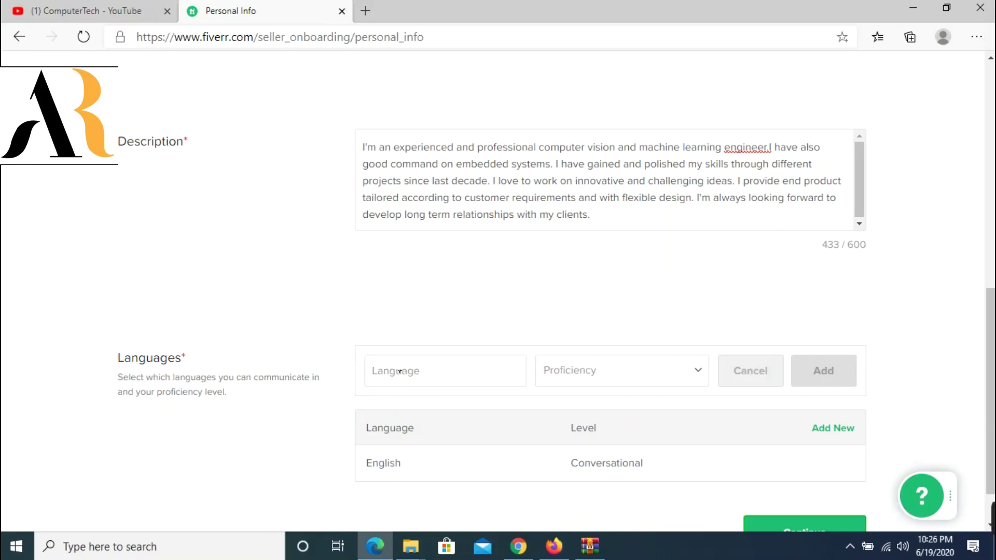
# Step: Fix the misspelled 'Udru' to Urdu and add it at Native/Bilingual proficiency
pyautogui.write('Udru')
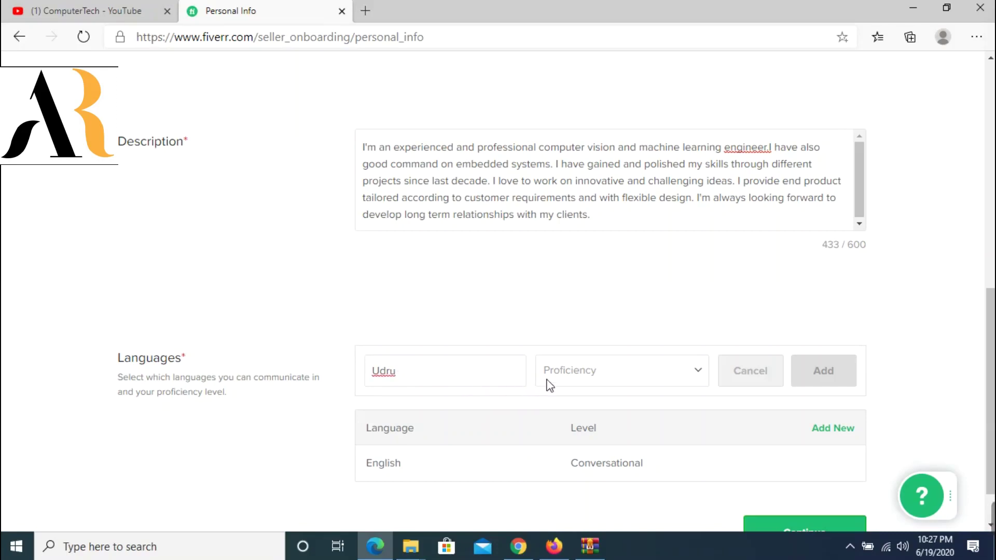
pyautogui.click(564, 376)
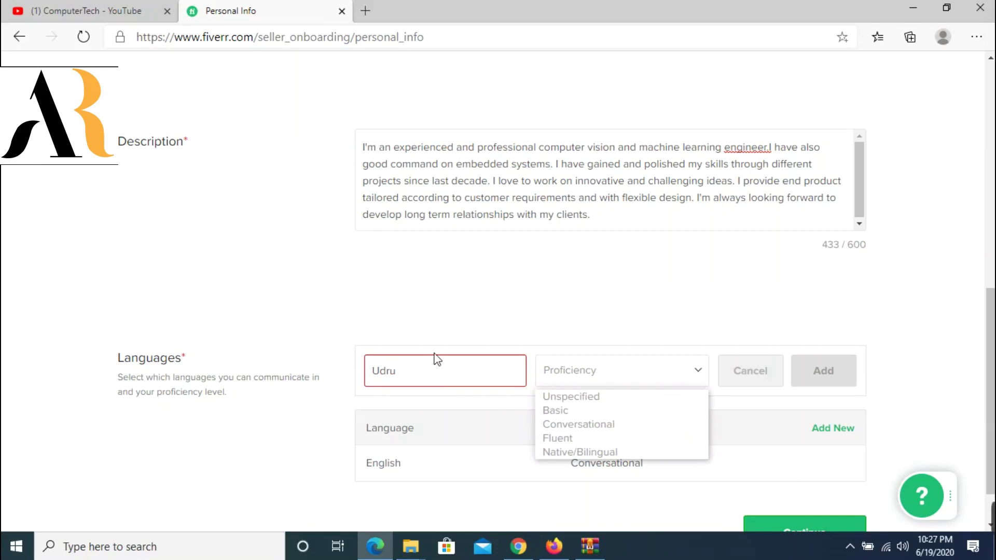
pyautogui.click(423, 377)
pyautogui.press('BackSpace')
pyautogui.press('BackSpace')
pyautogui.press('BackSpace')
pyautogui.press('BackSpace')
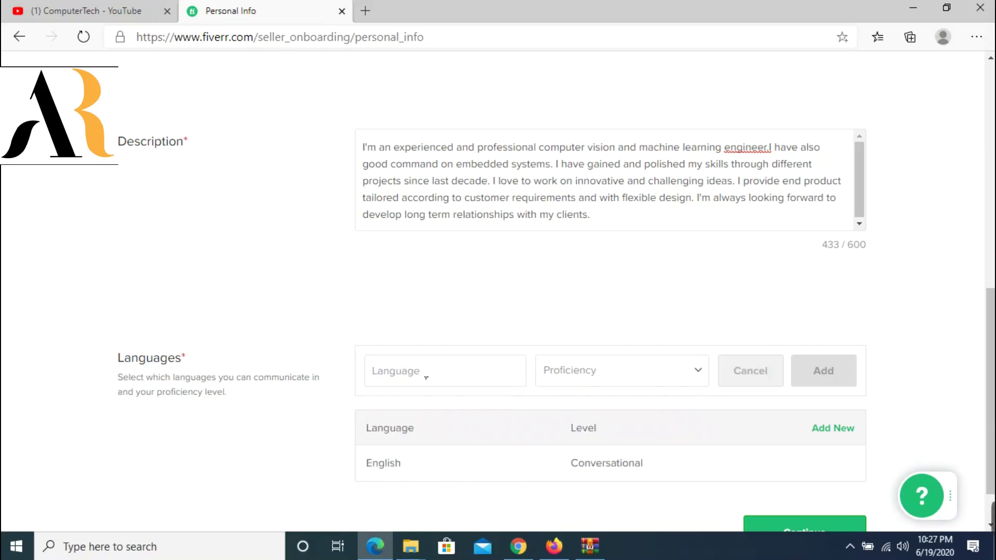
pyautogui.write('U')
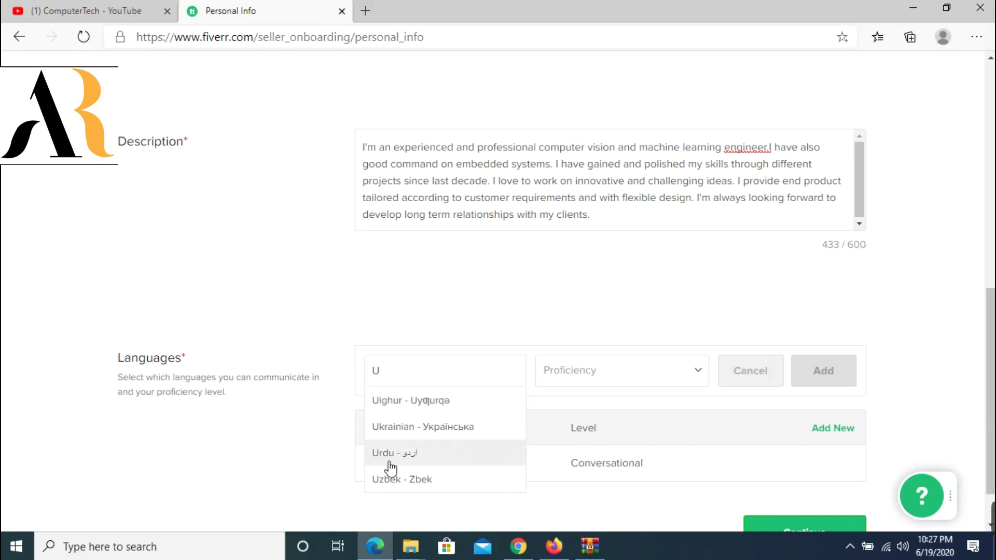
pyautogui.click(397, 455)
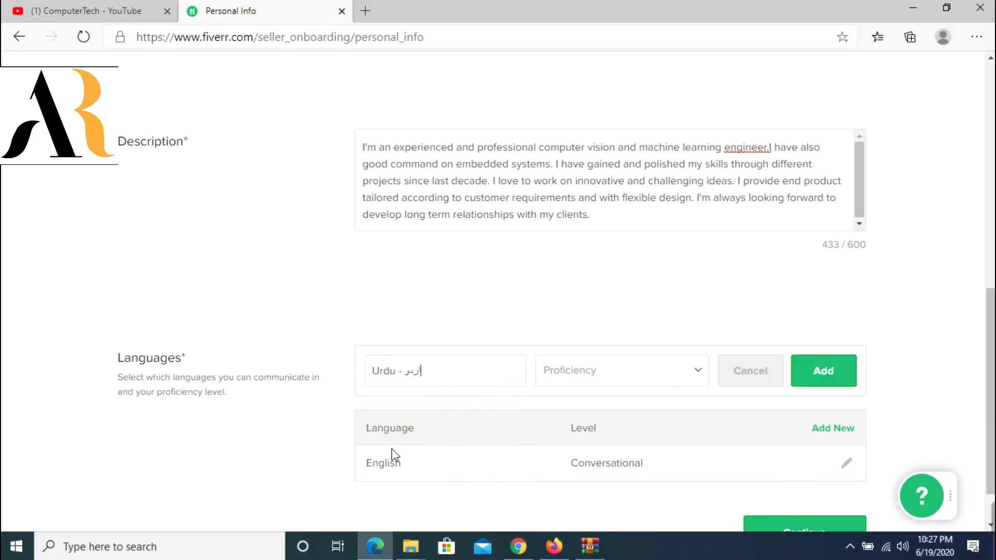
pyautogui.click(644, 370)
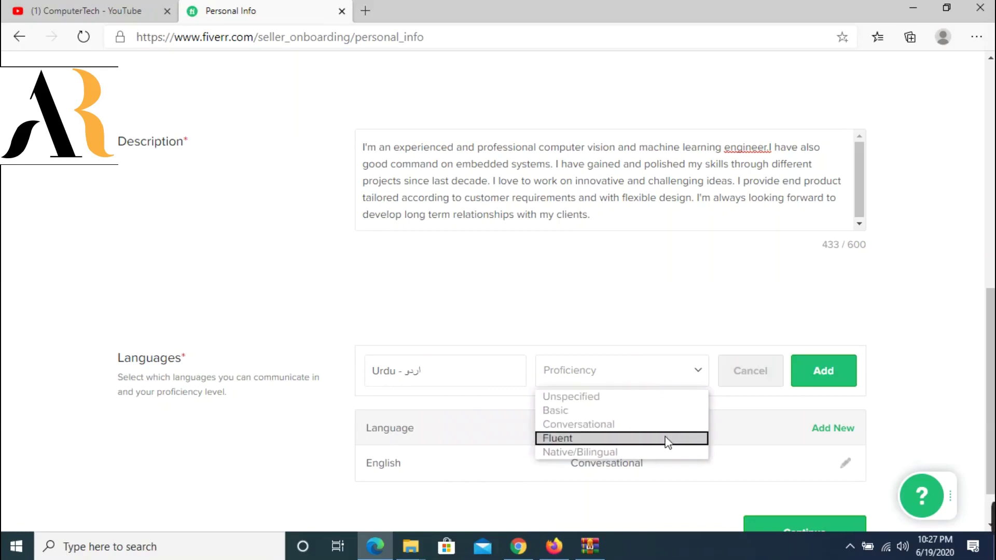
pyautogui.click(603, 450)
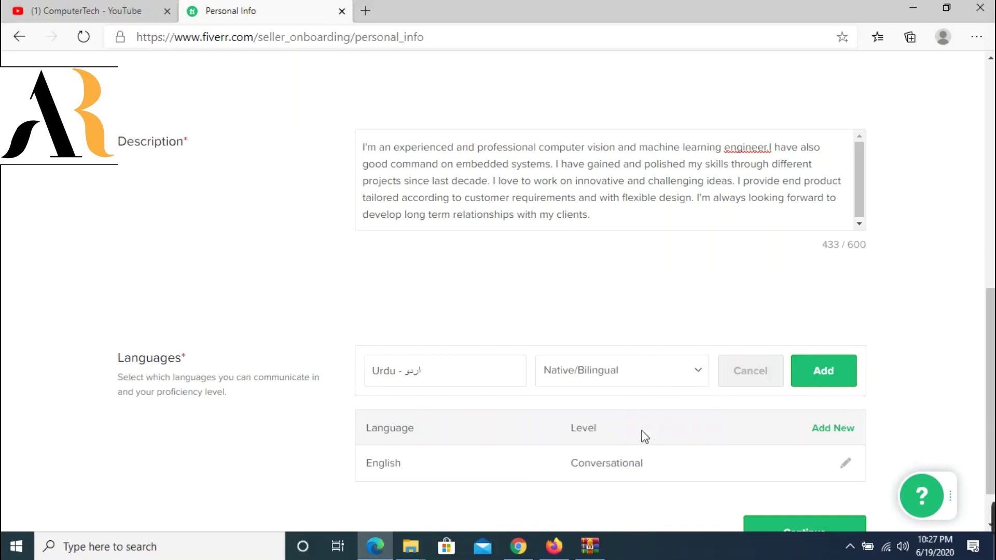
pyautogui.click(828, 384)
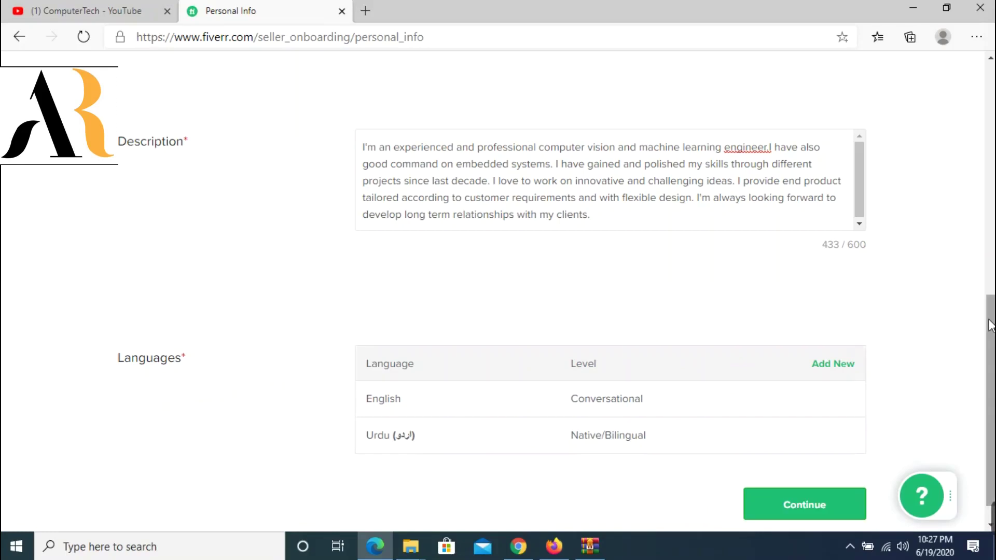
pyautogui.moveTo(991, 327); pyautogui.dragTo(991, 383)
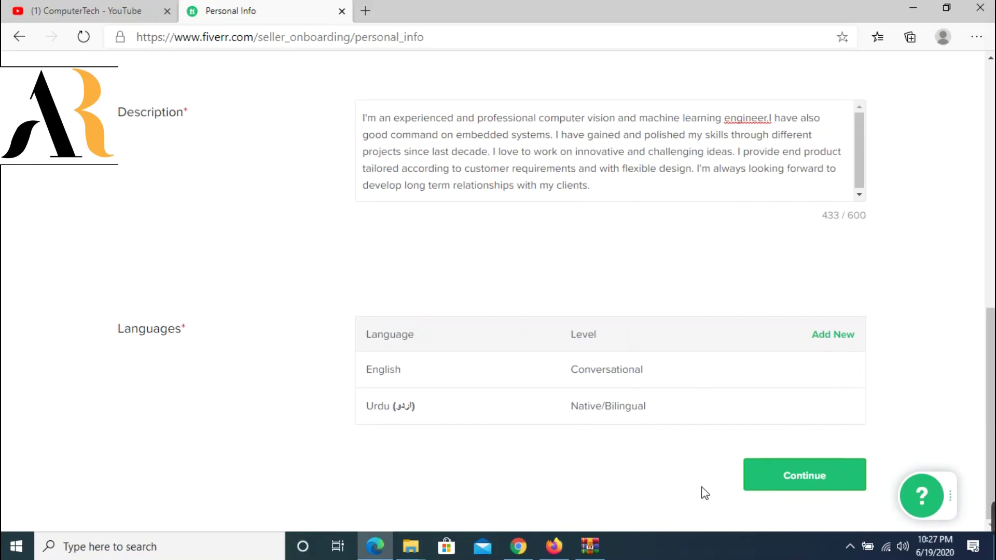
# Step: On Professional Info, set occupation to Other with Virtual Assistant, Other and Data Entry skills ticked
pyautogui.click(800, 484)
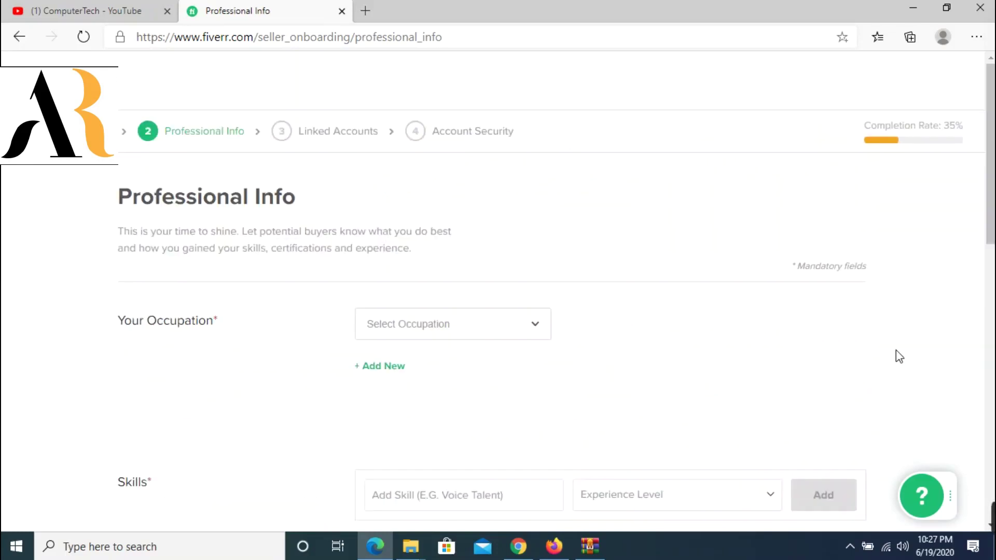
pyautogui.moveTo(986, 200); pyautogui.dragTo(991, 254)
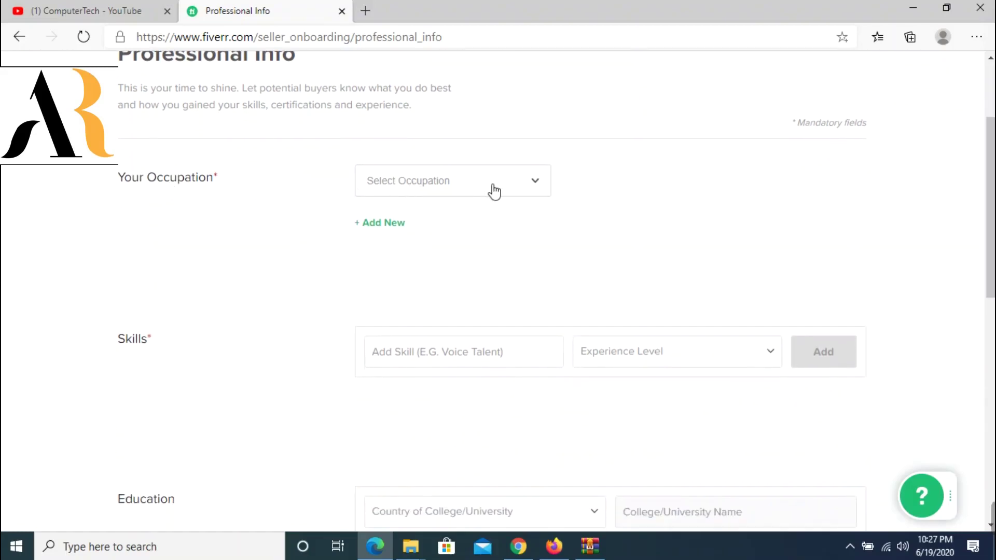
pyautogui.click(536, 184)
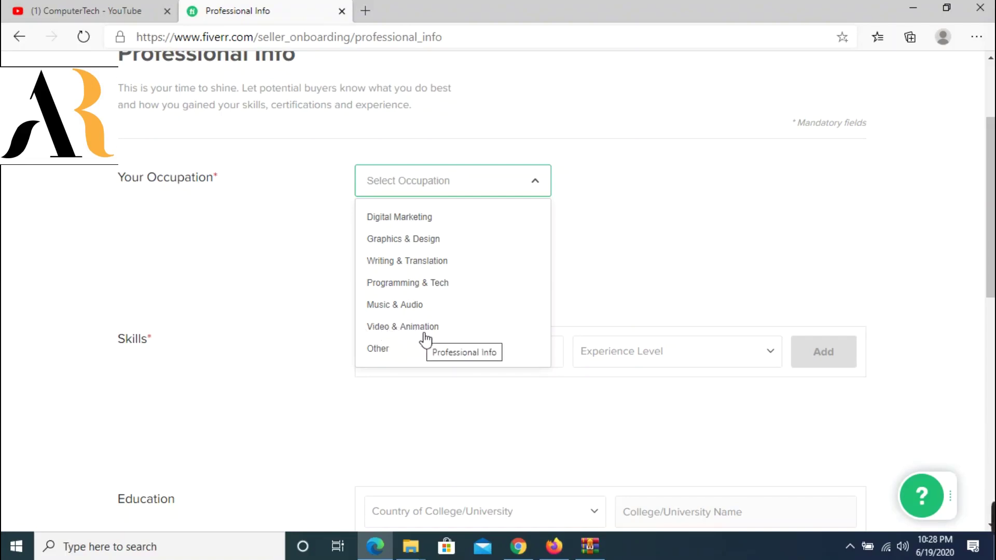
pyautogui.click(378, 349)
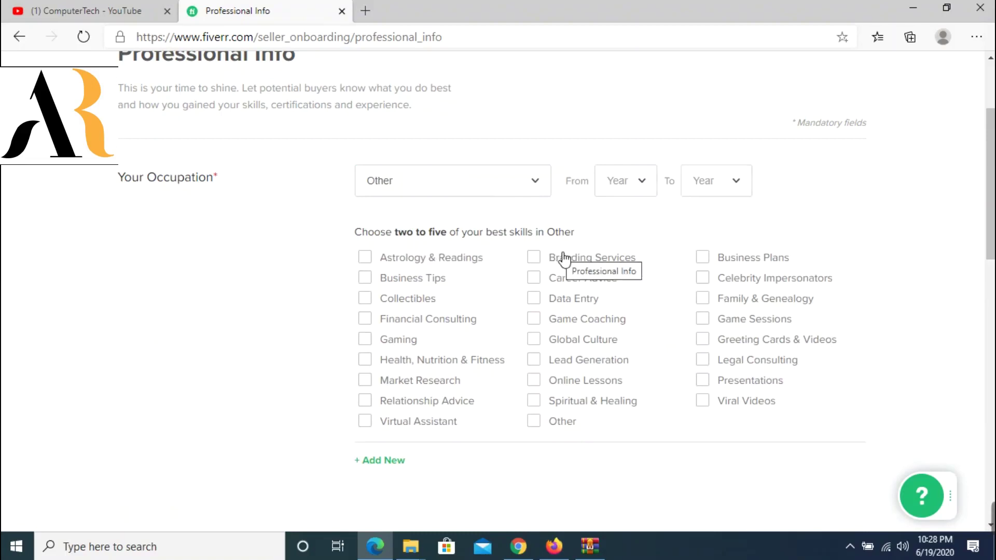
pyautogui.click(369, 427)
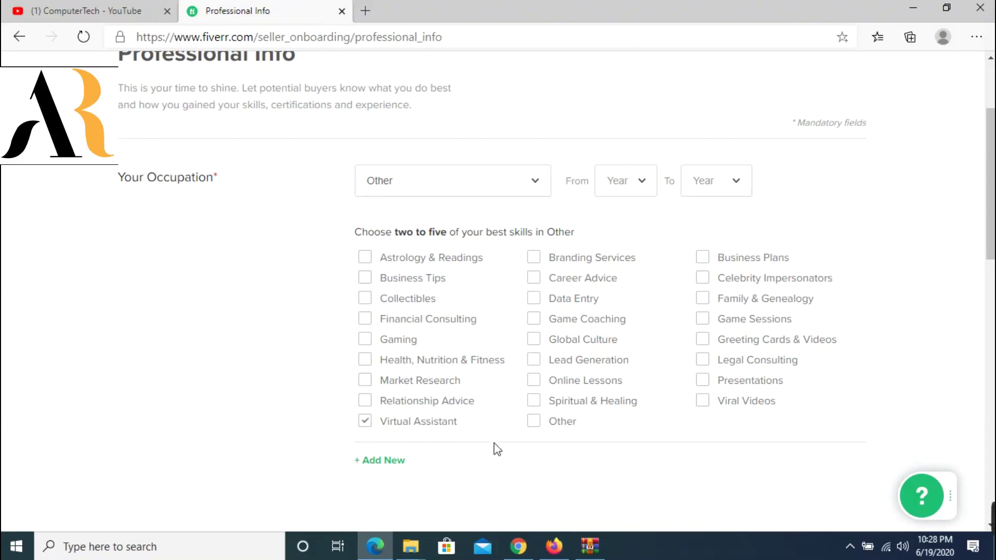
pyautogui.click(534, 422)
pyautogui.click(536, 303)
# Step: Set the occupation's From and To years both to 2020
pyautogui.click(655, 184)
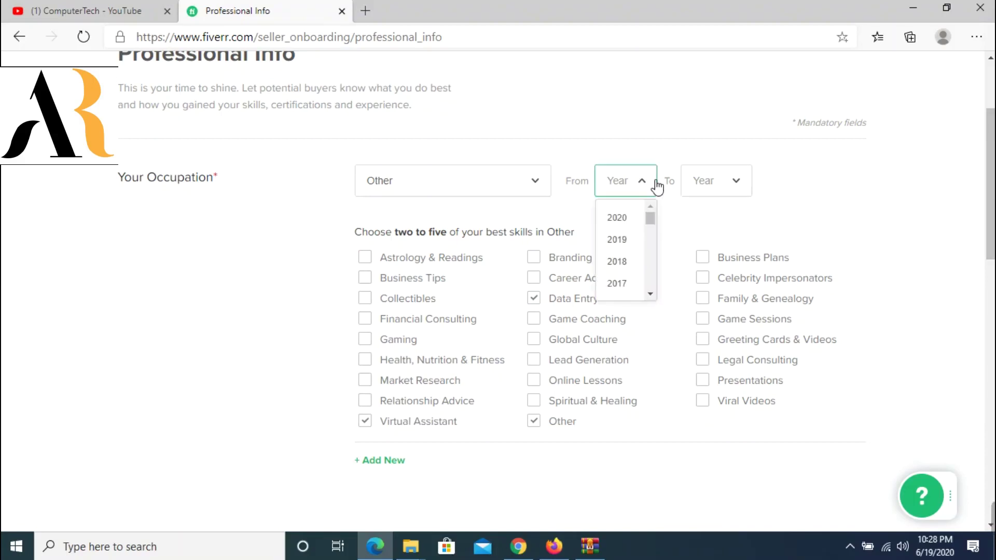
pyautogui.click(616, 222)
pyautogui.click(744, 192)
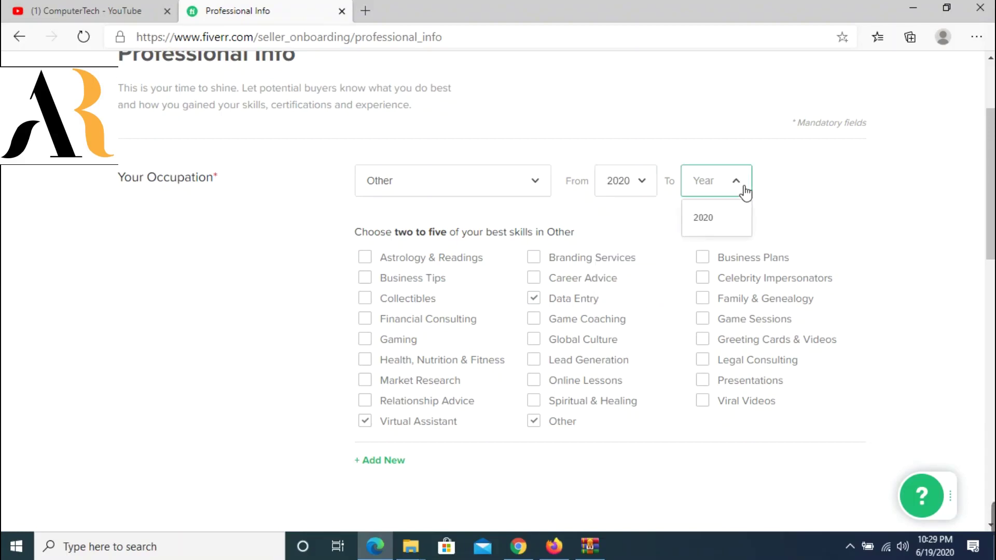
pyautogui.click(703, 218)
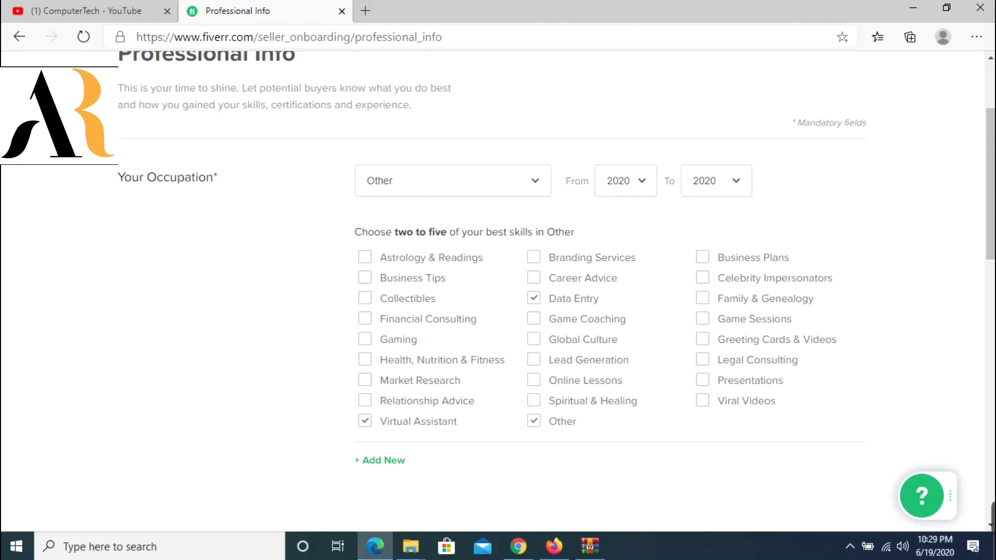
# Step: Enter the skill 'Ms Word', set its experience level to Expert, and add it
pyautogui.moveTo(991, 185); pyautogui.dragTo(972, 281)
pyautogui.moveTo(349, 260)
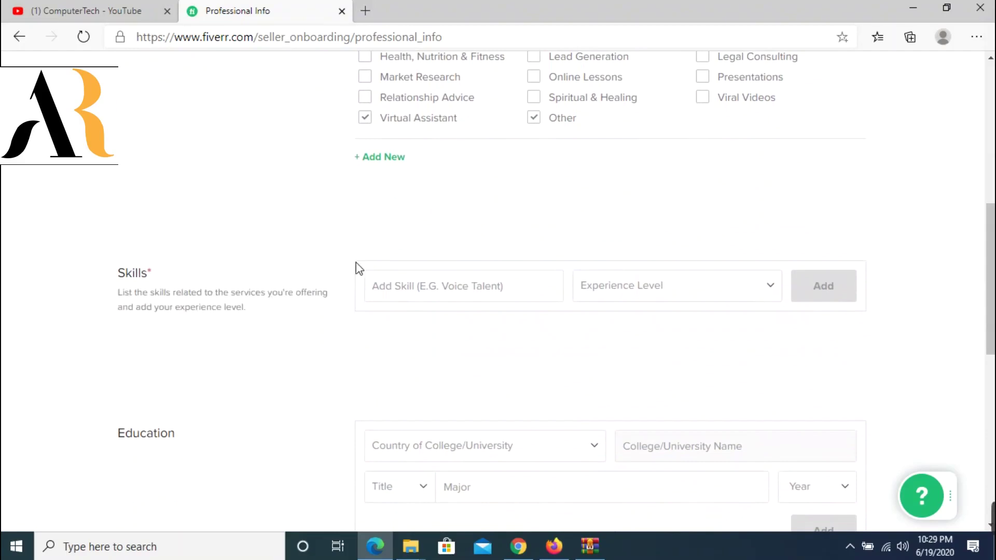
pyautogui.click(469, 297)
pyautogui.write('M')
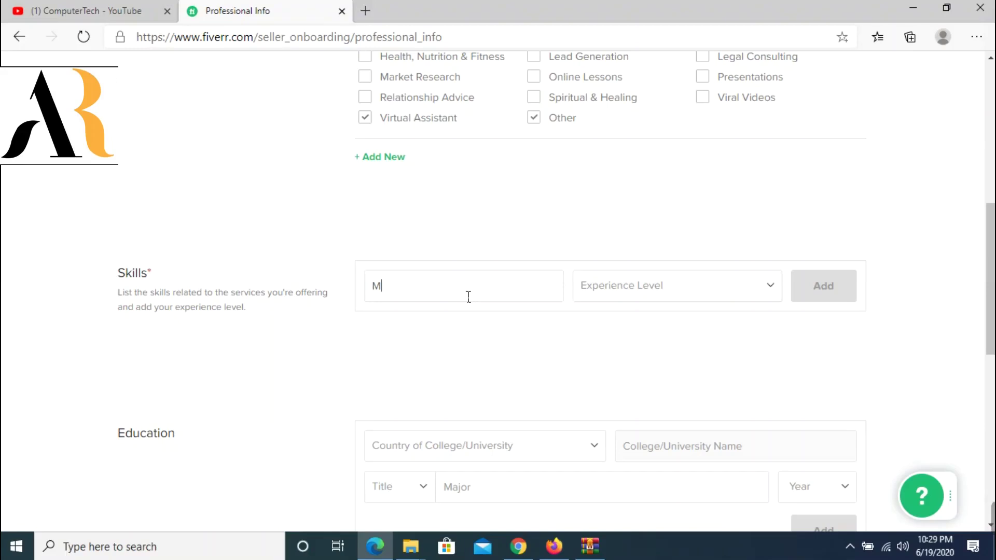
pyautogui.write('s Word')
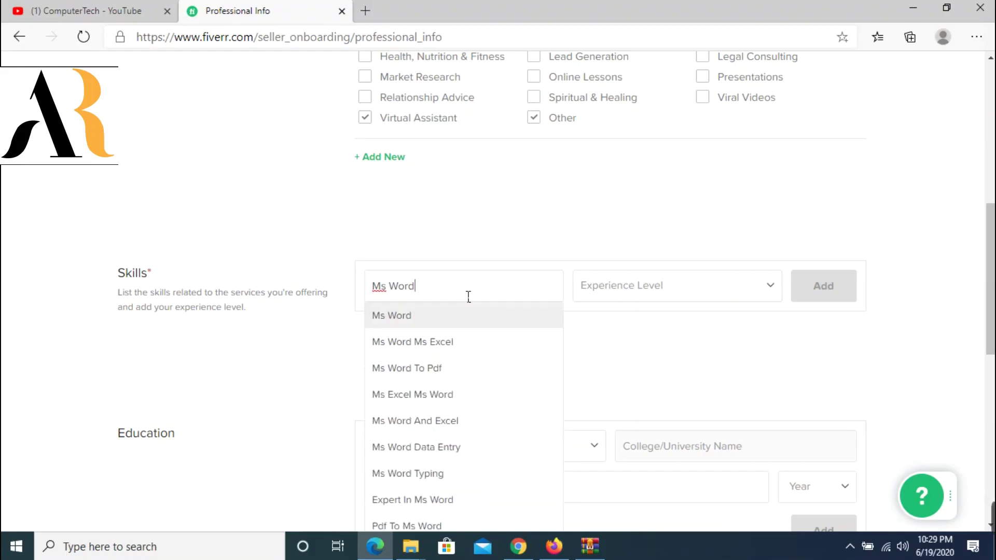
pyautogui.press('Return')
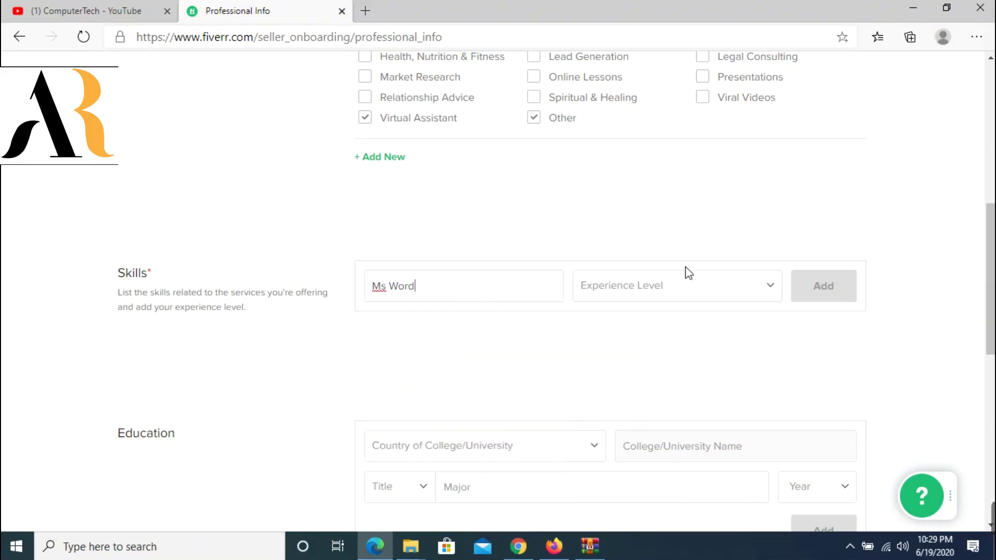
pyautogui.click(696, 289)
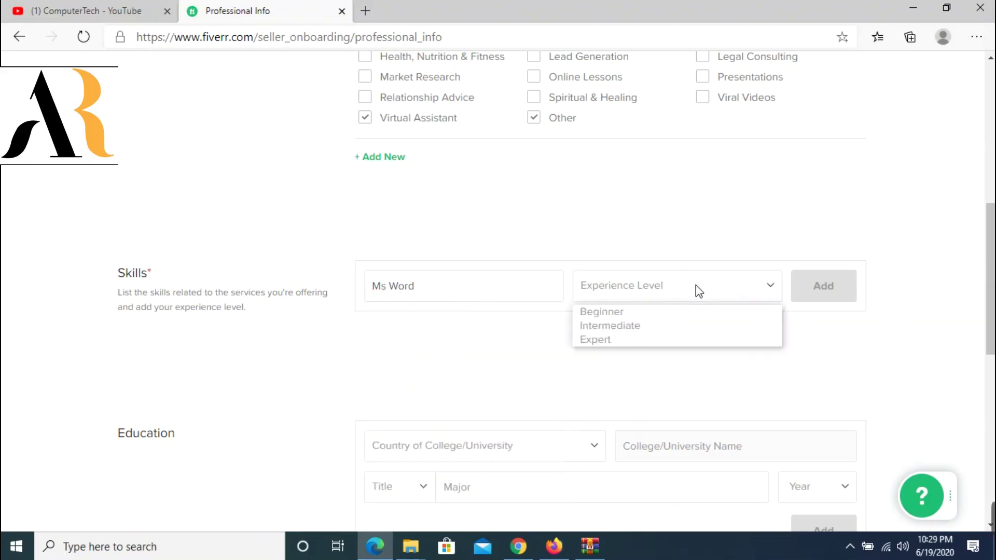
pyautogui.click(516, 339)
pyautogui.click(761, 294)
pyautogui.click(625, 341)
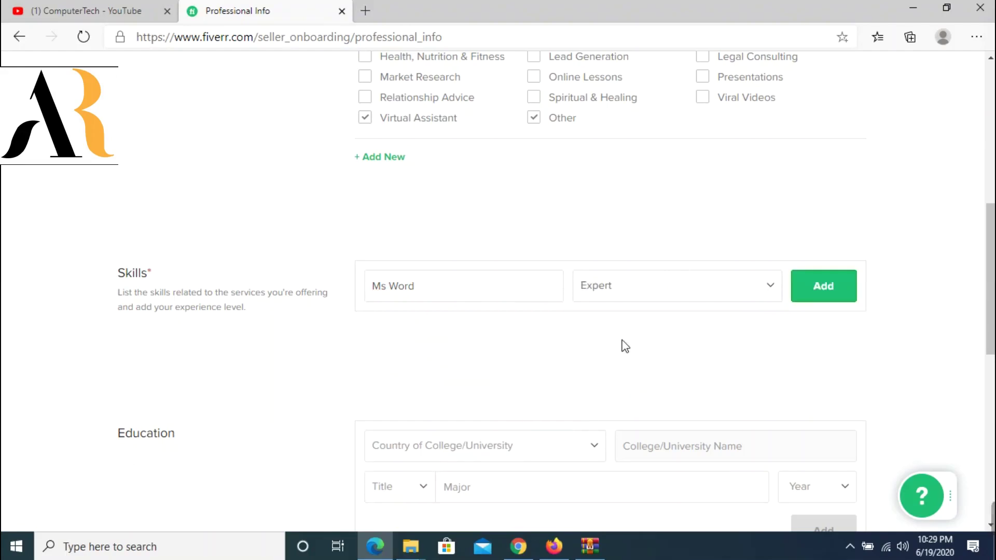
pyautogui.click(807, 300)
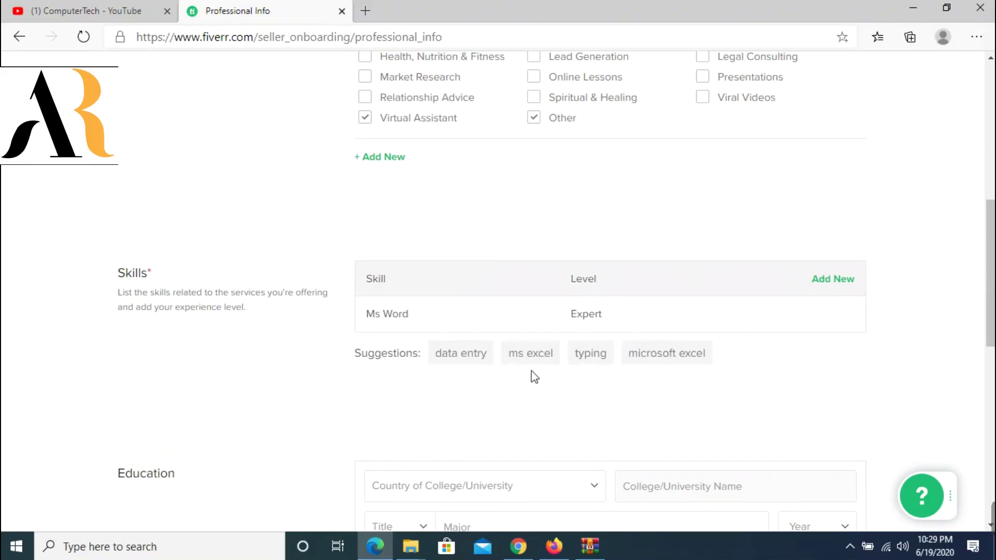
# Step: Add the suggested Data Entry skill at Expert level
pyautogui.click(461, 353)
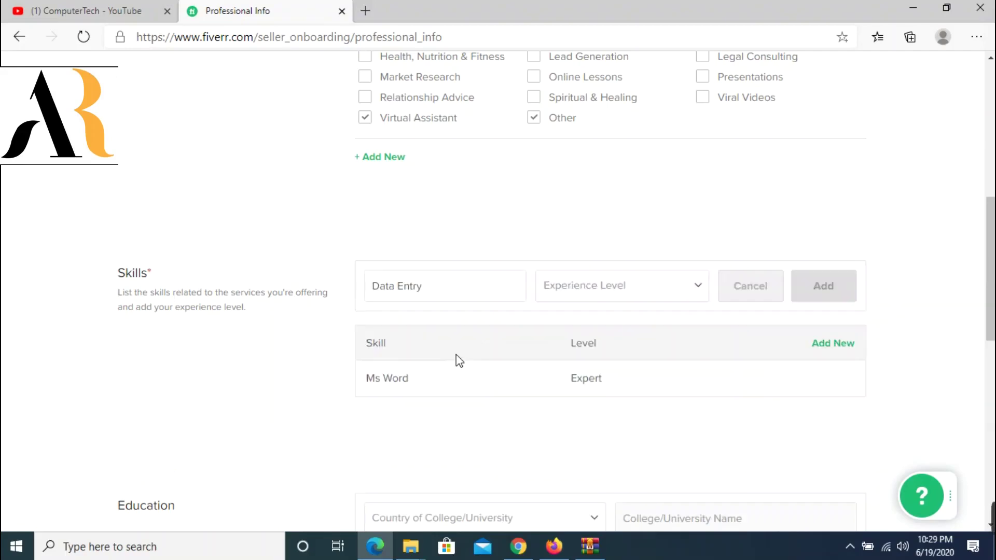
pyautogui.click(693, 286)
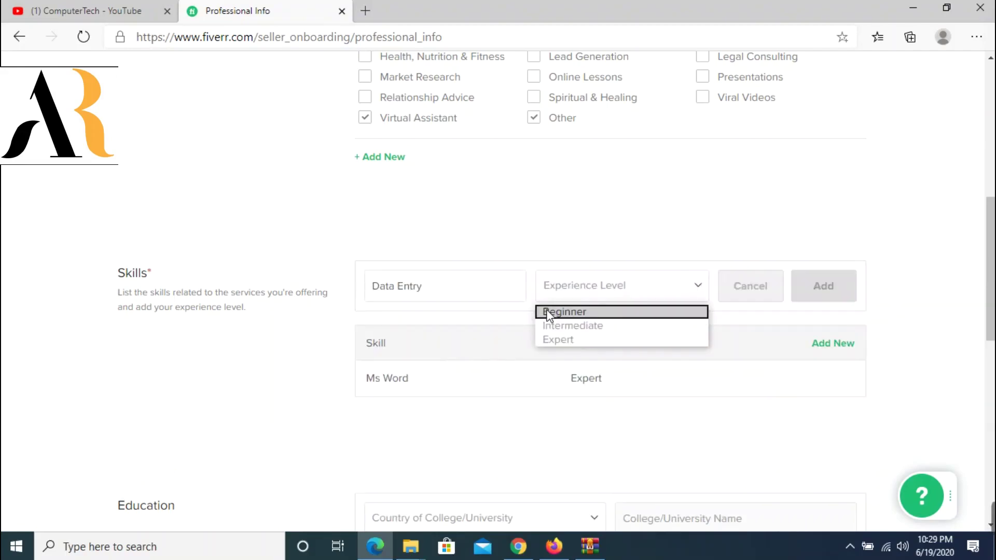
pyautogui.click(557, 340)
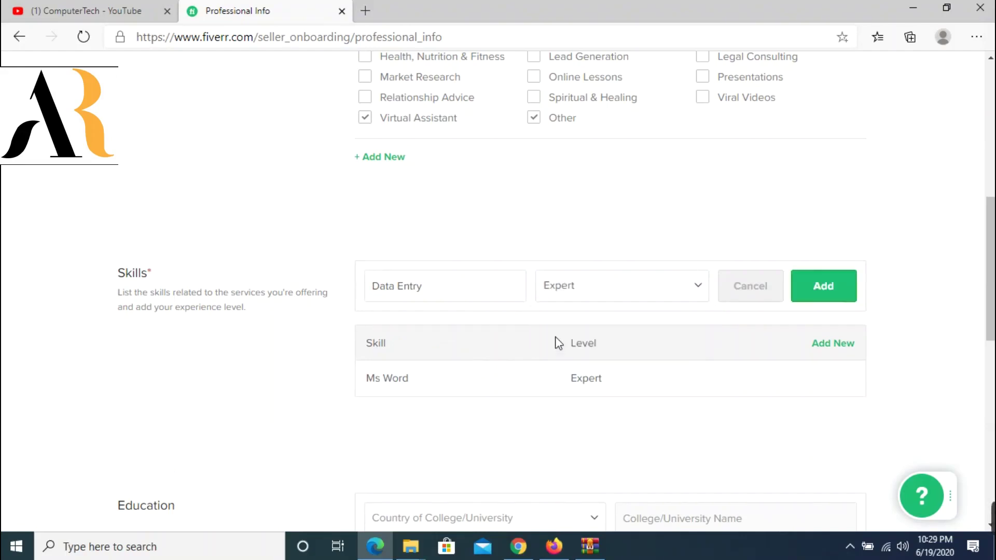
pyautogui.click(841, 288)
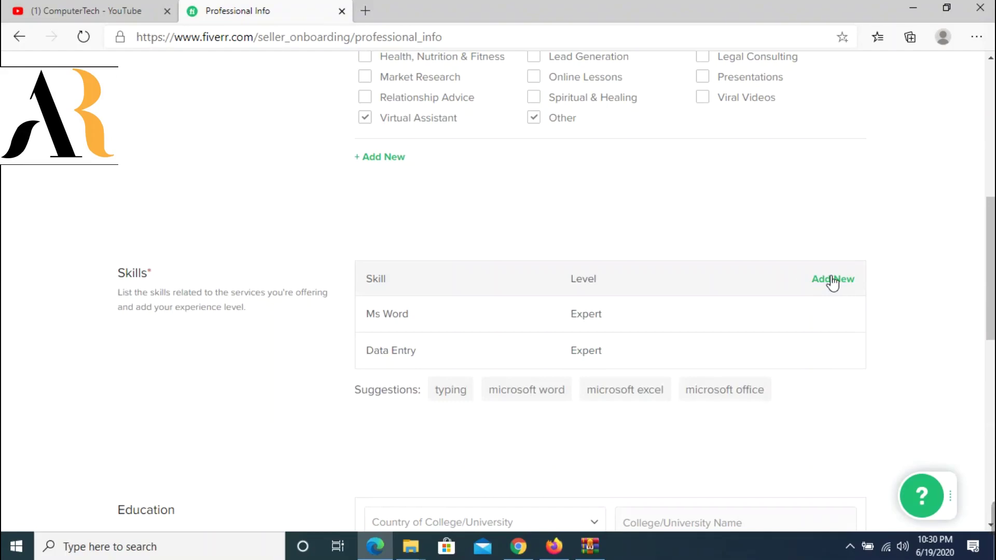
# Step: Add a new skill 'MS Excel' at Expert level
pyautogui.click(833, 280)
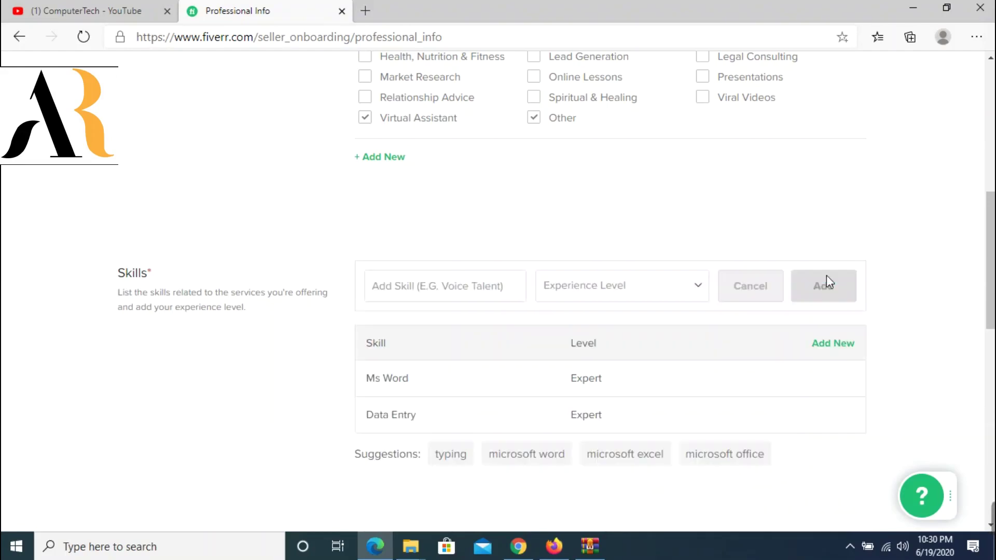
pyautogui.click(415, 297)
pyautogui.write('MS ')
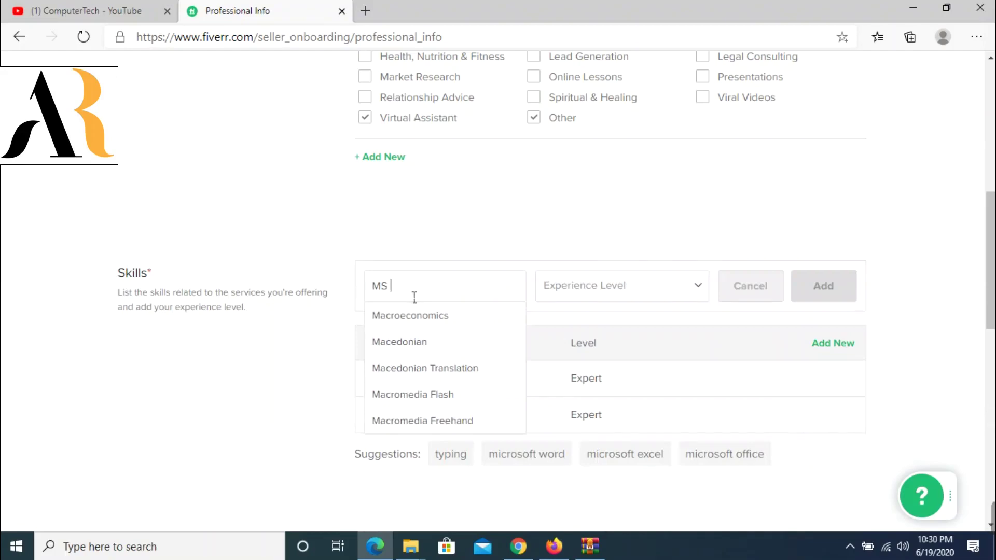
pyautogui.write('Ex')
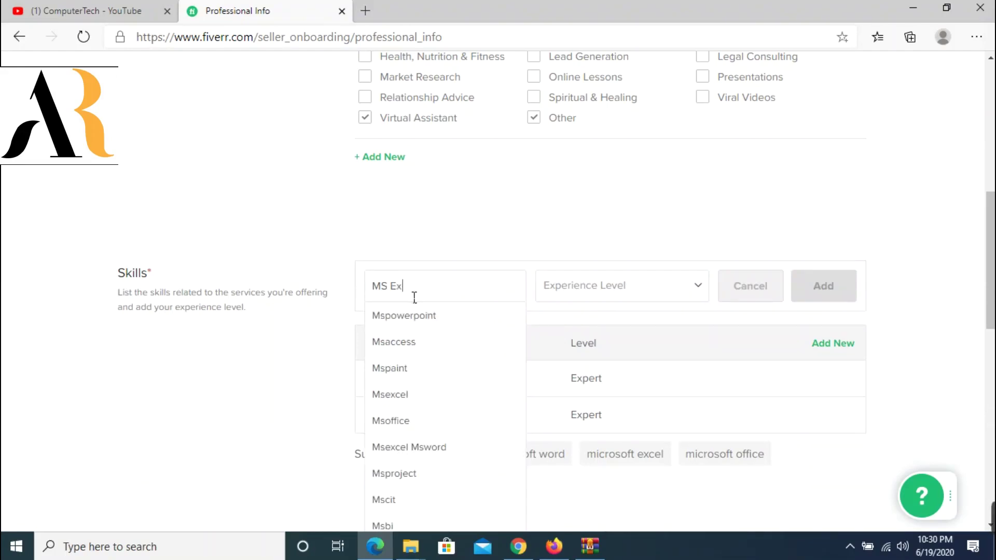
pyautogui.write('cel')
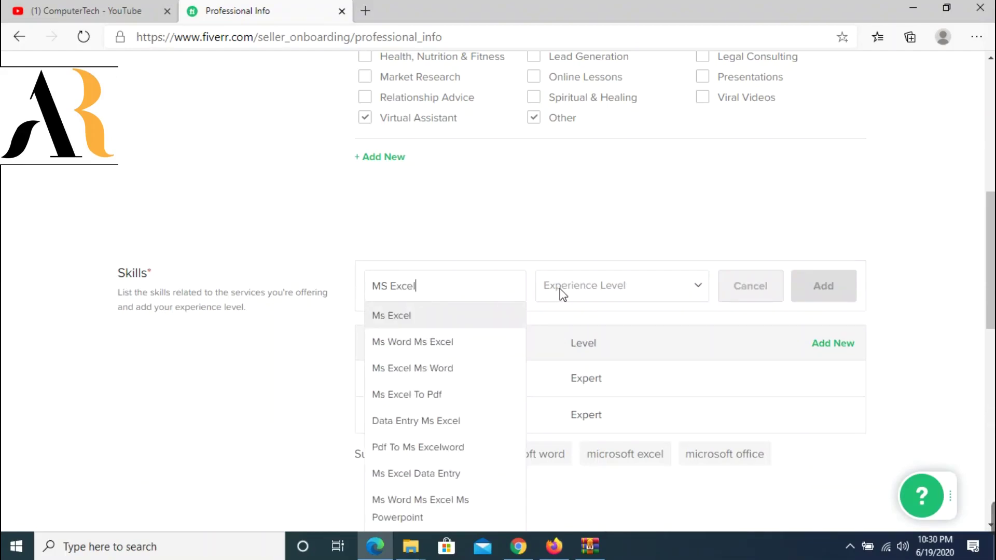
pyautogui.press('Return')
pyautogui.click(572, 290)
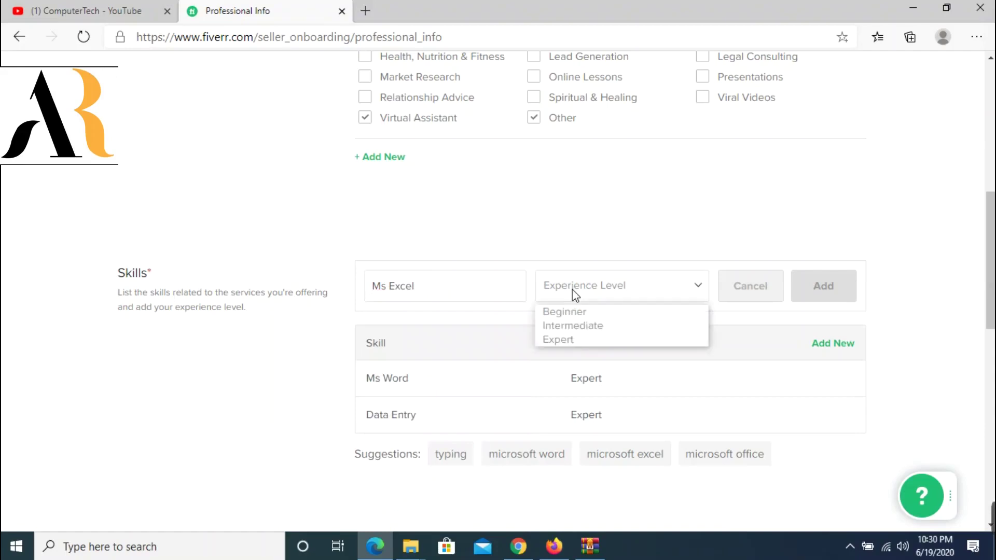
pyautogui.click(564, 340)
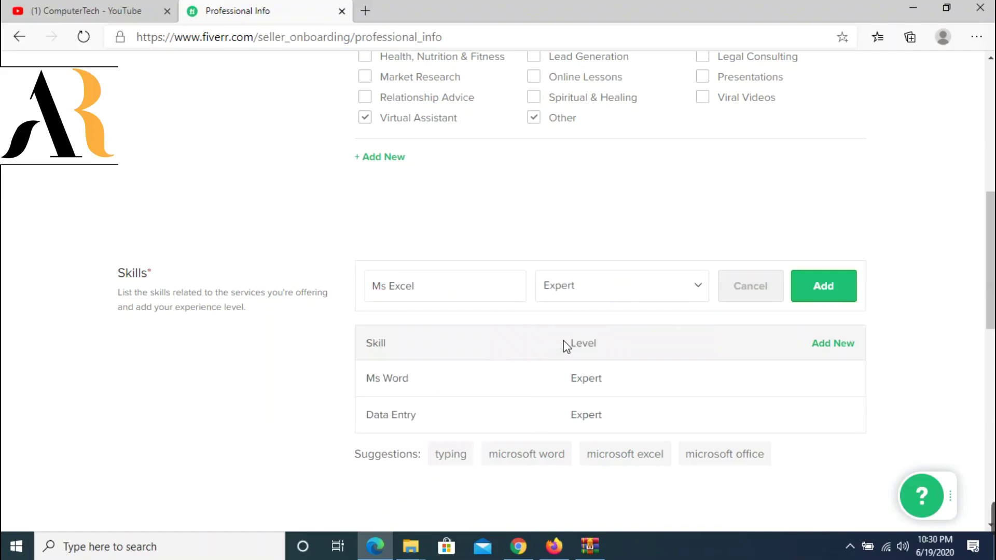
pyautogui.click(830, 293)
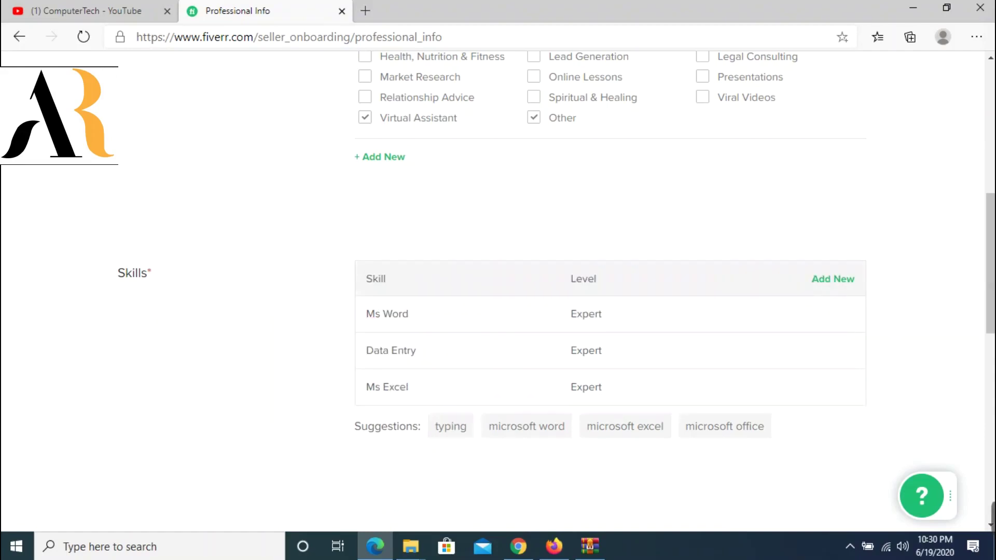
# Step: Set the college country to Pakistan and choose Kfueit as the college
pyautogui.moveTo(991, 274); pyautogui.dragTo(969, 349)
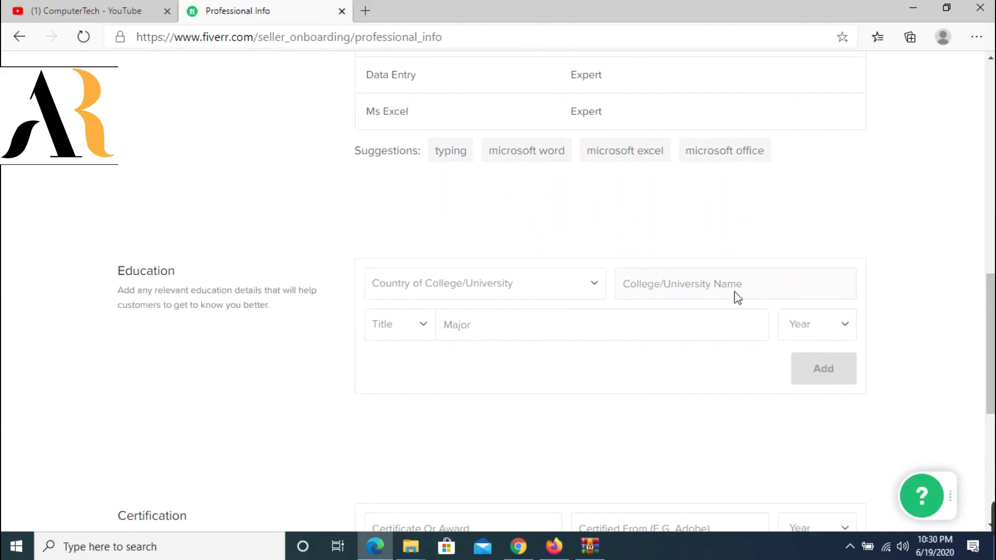
pyautogui.click(454, 294)
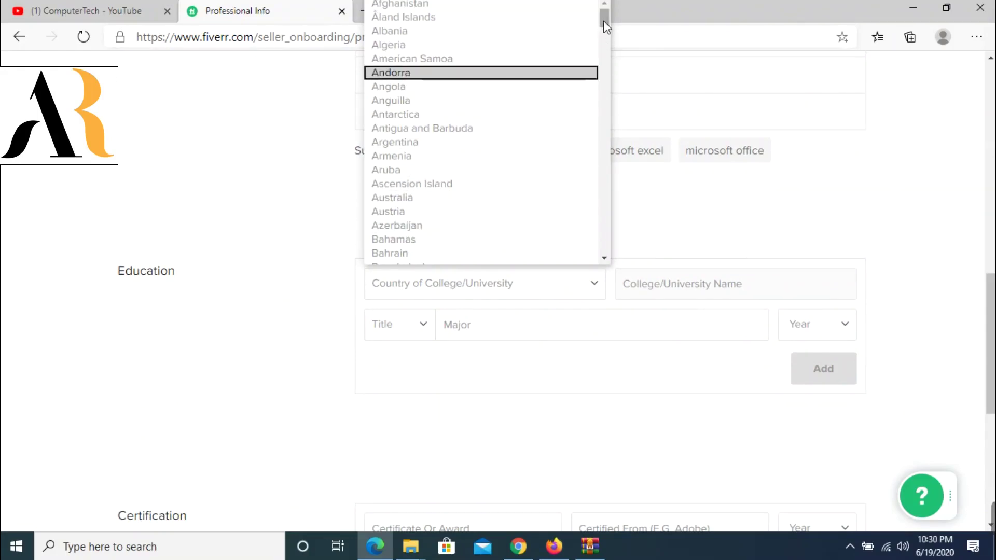
pyautogui.moveTo(603, 22); pyautogui.dragTo(589, 178)
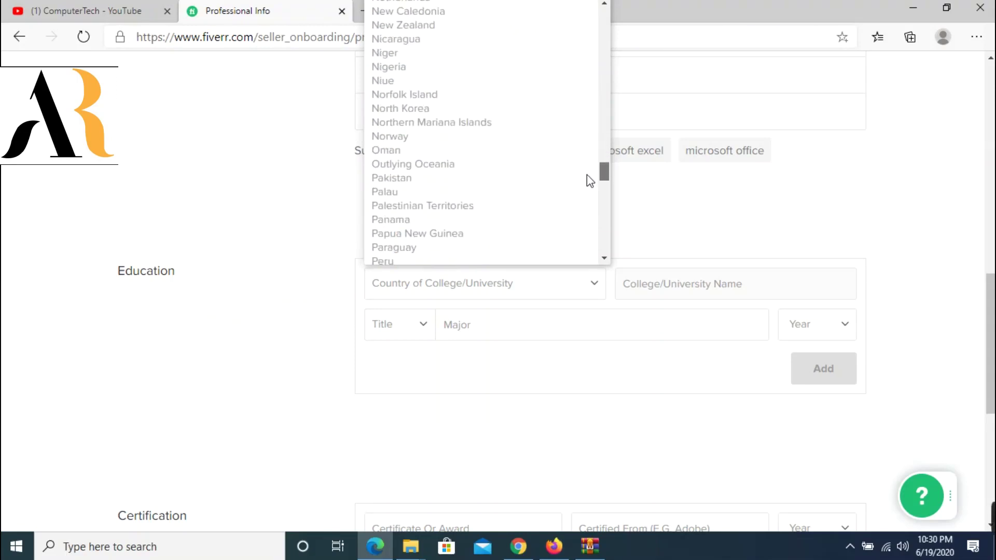
pyautogui.click(407, 178)
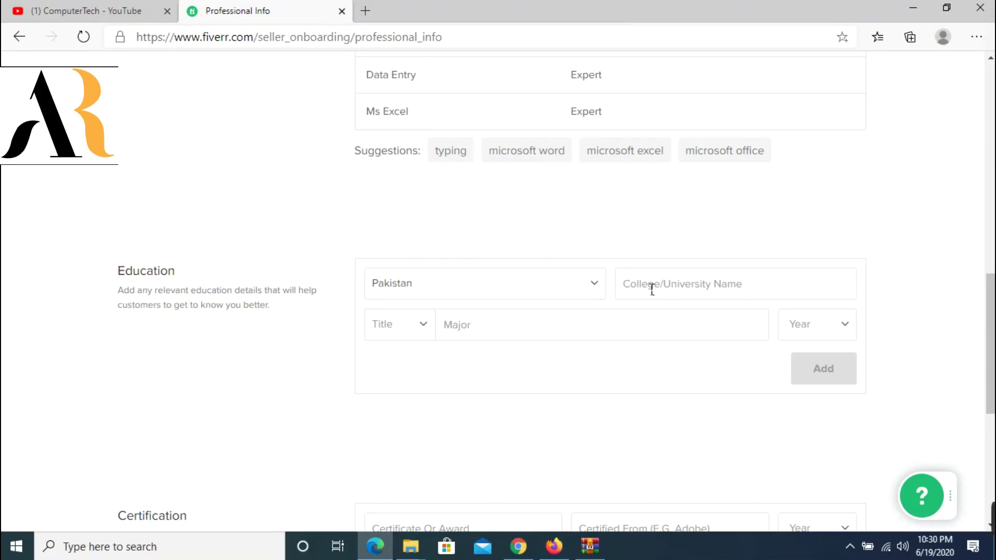
pyautogui.write('K')
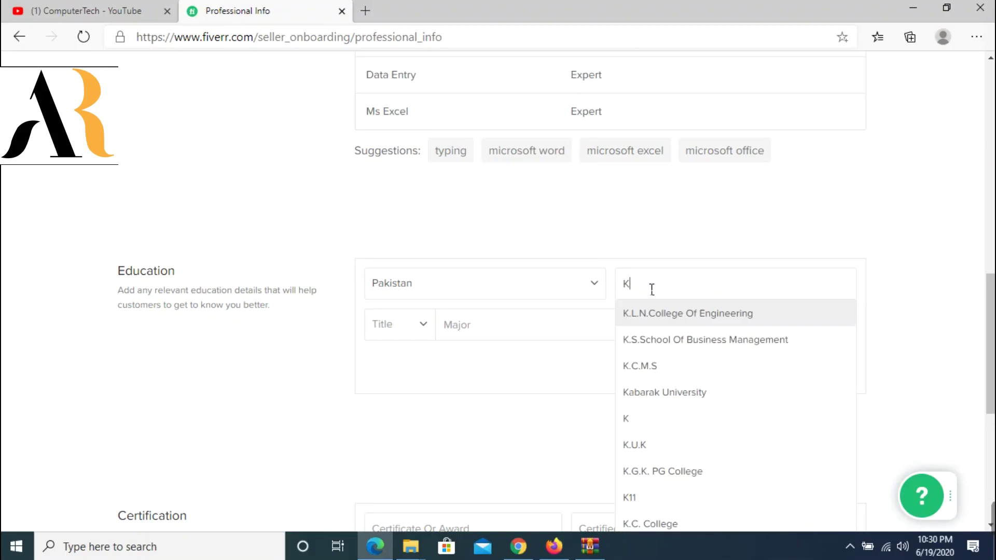
pyautogui.write('fue')
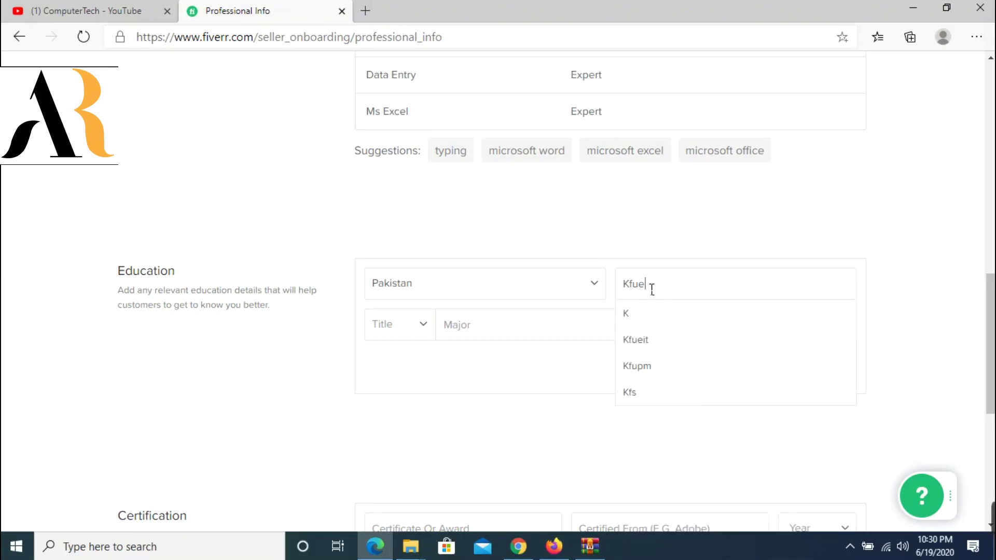
pyautogui.write('it')
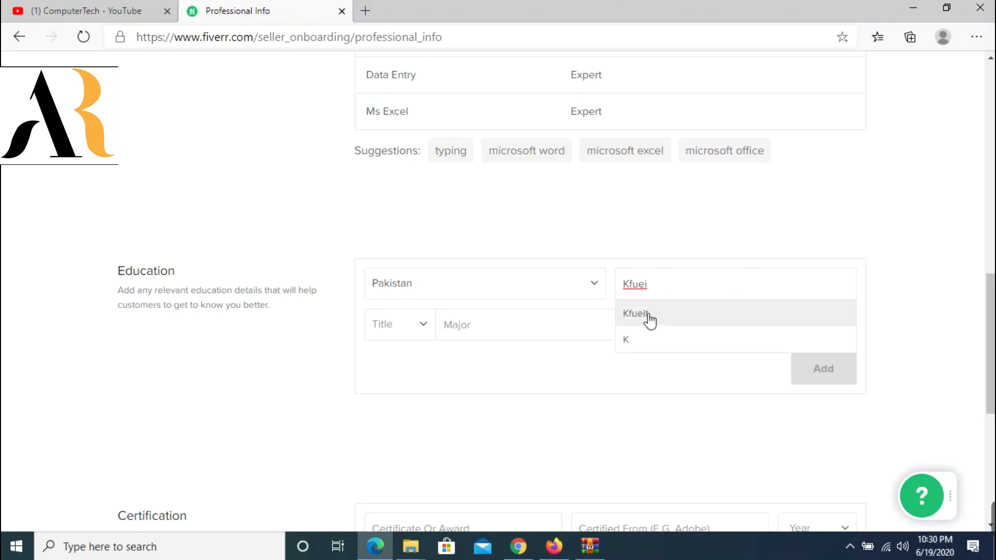
pyautogui.click(652, 319)
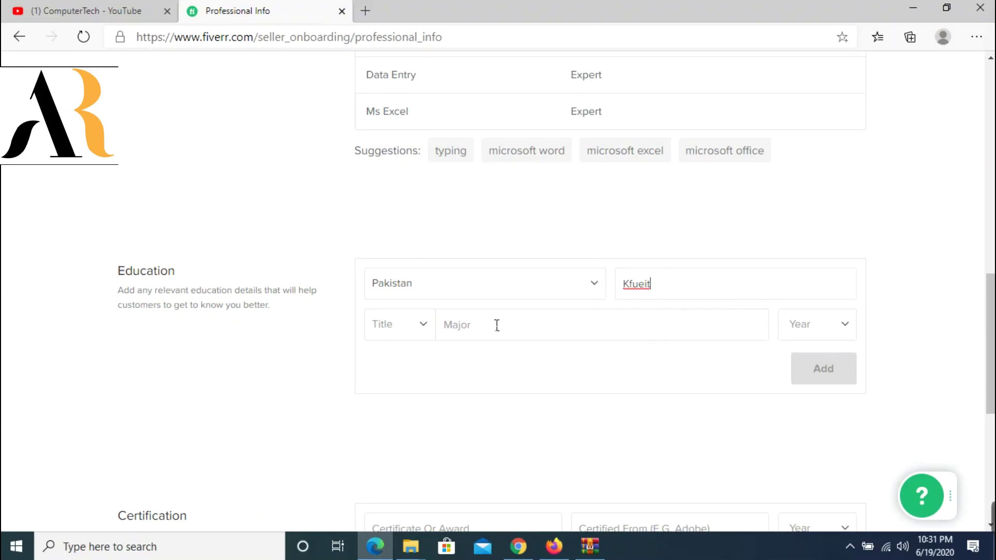
# Step: Choose M.Sc. as degree title and enter Computer Science as the major
pyautogui.click(418, 334)
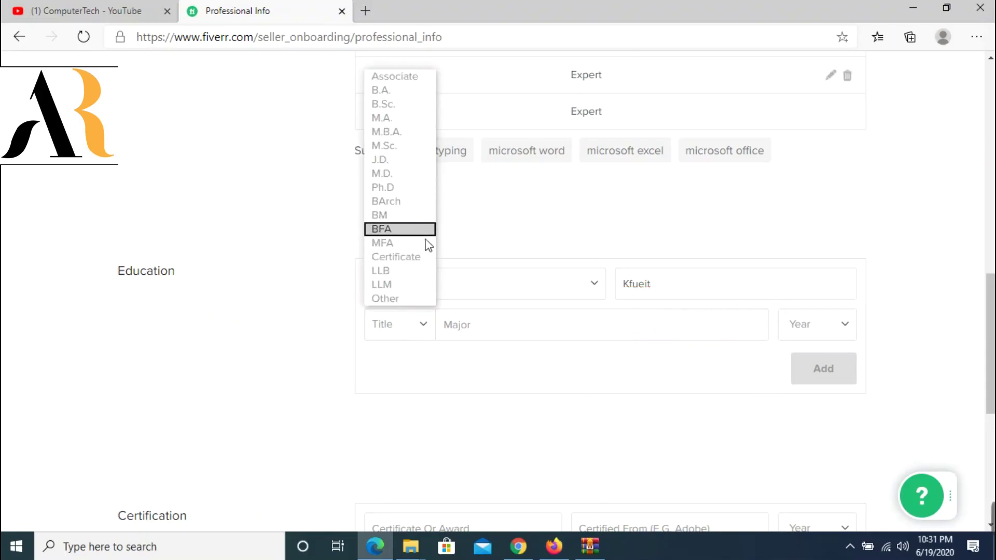
pyautogui.click(401, 147)
pyautogui.click(497, 329)
pyautogui.write('Com')
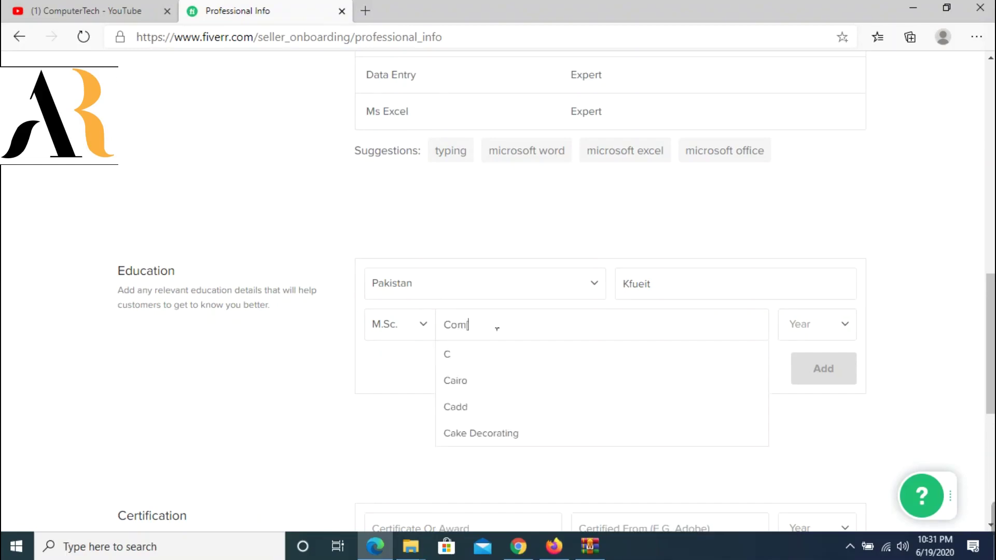
pyautogui.write('[P')
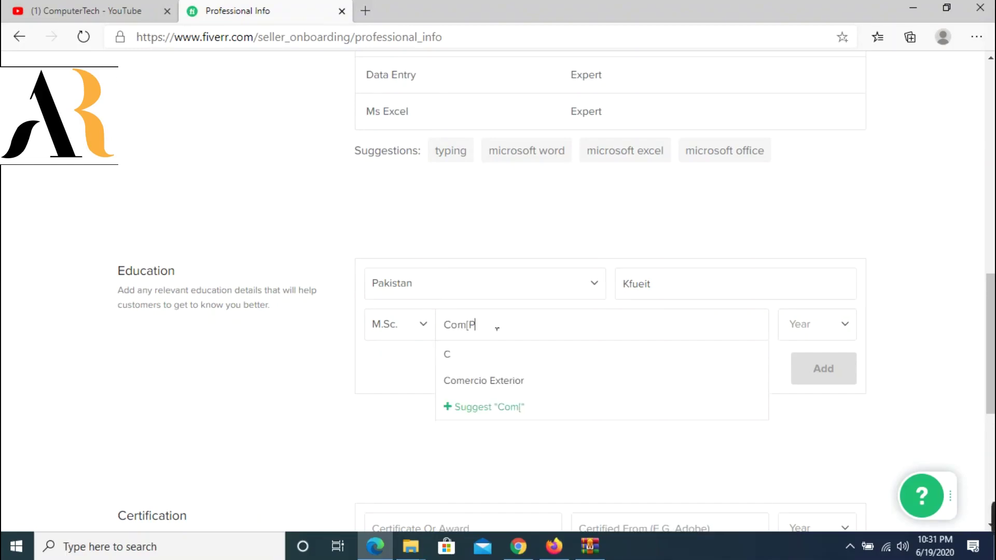
pyautogui.press('BackSpace')
pyautogui.press('BackSpace')
pyautogui.write('puter')
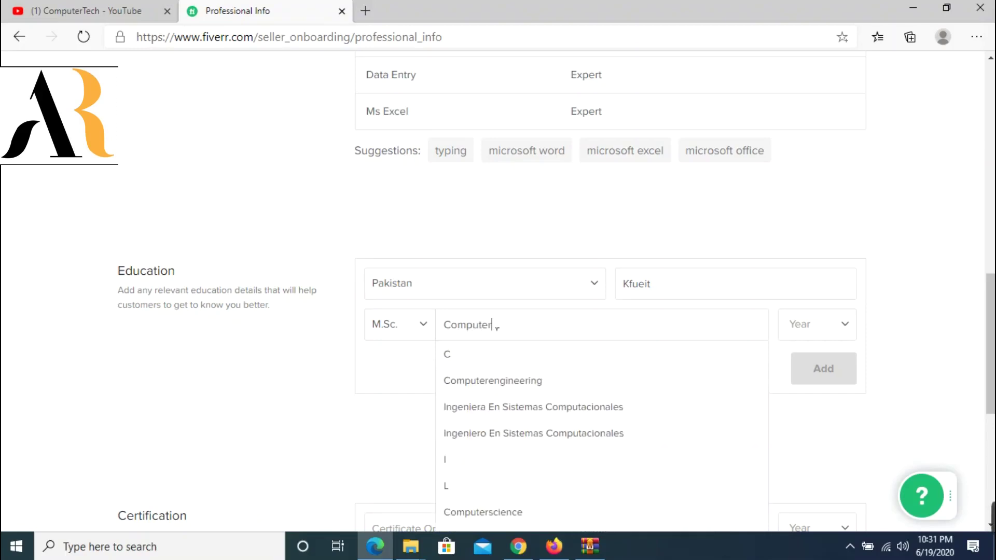
pyautogui.write(' S')
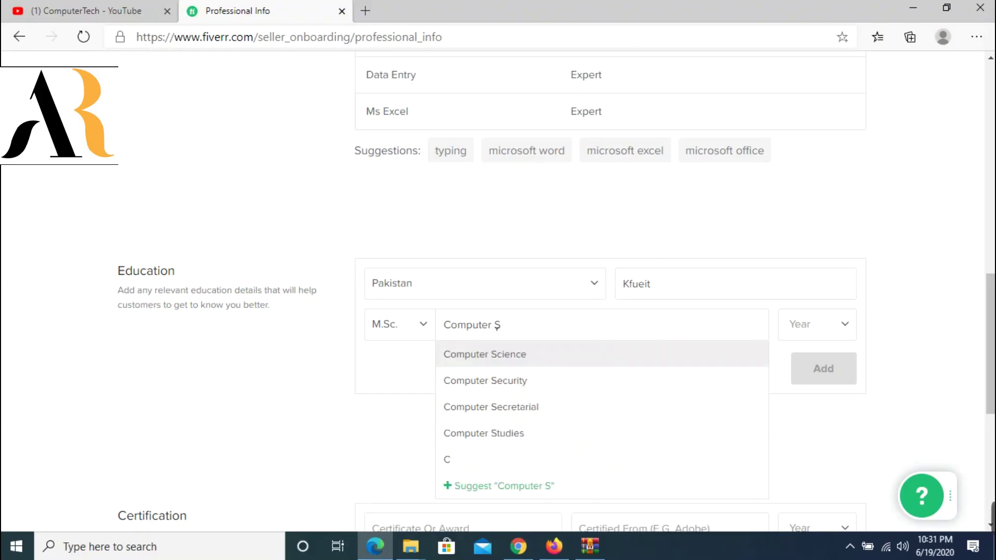
pyautogui.write('ciev')
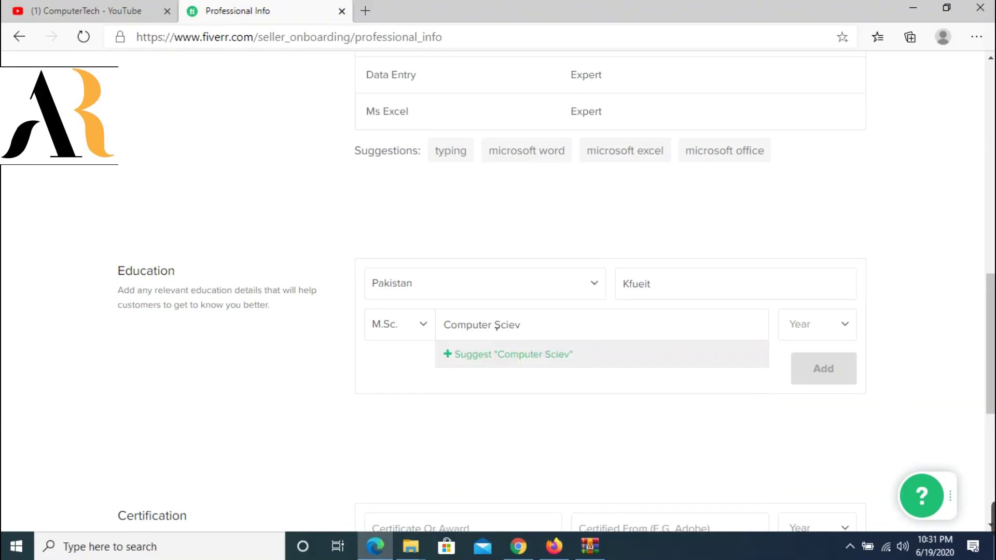
pyautogui.press('BackSpace')
pyautogui.write('ce')
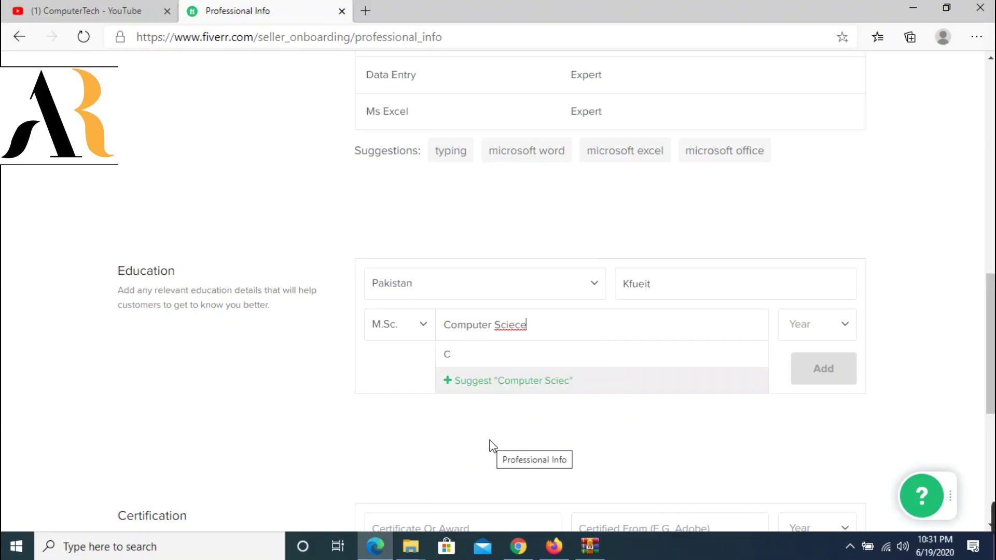
pyautogui.press('BackSpace')
pyautogui.press('BackSpace')
pyautogui.press('BackSpace')
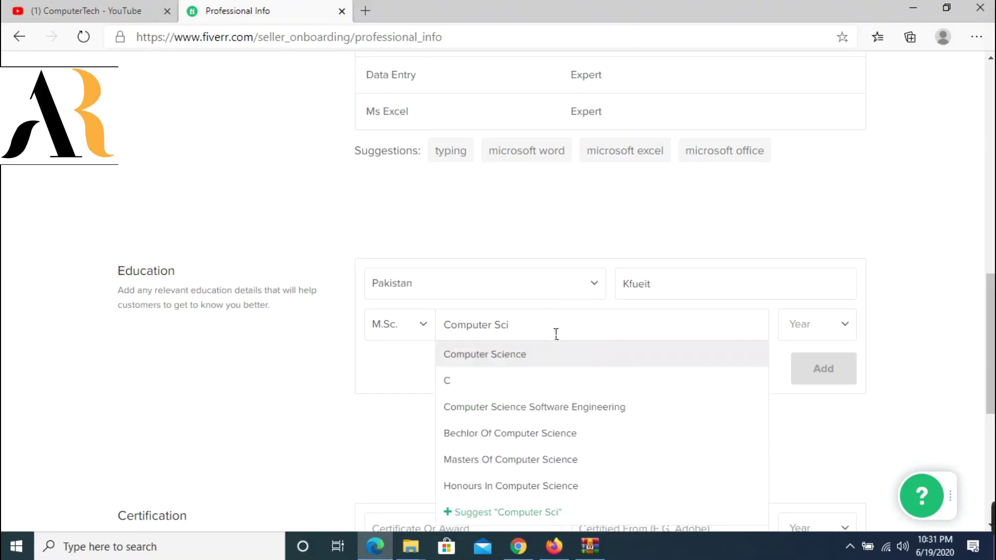
pyautogui.write('ence')
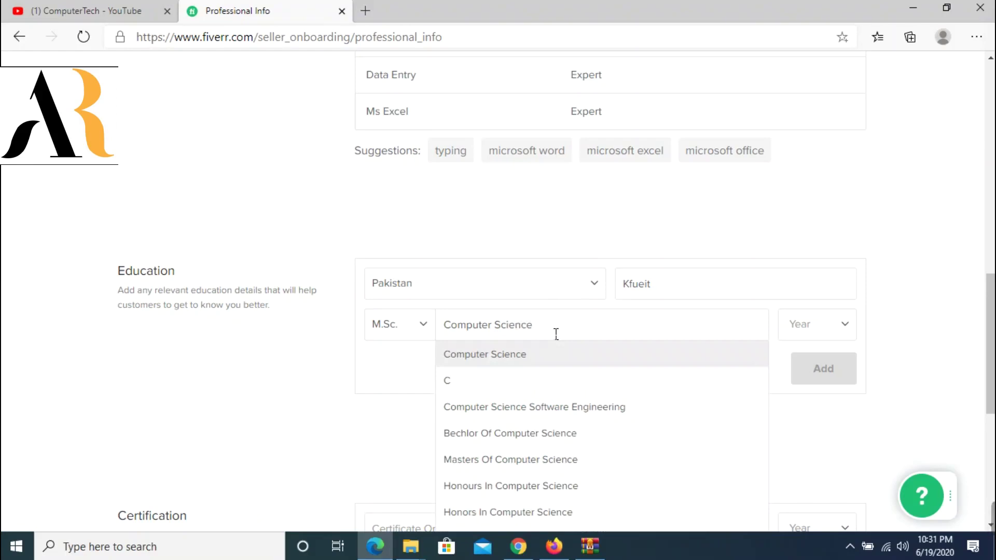
pyautogui.click(503, 360)
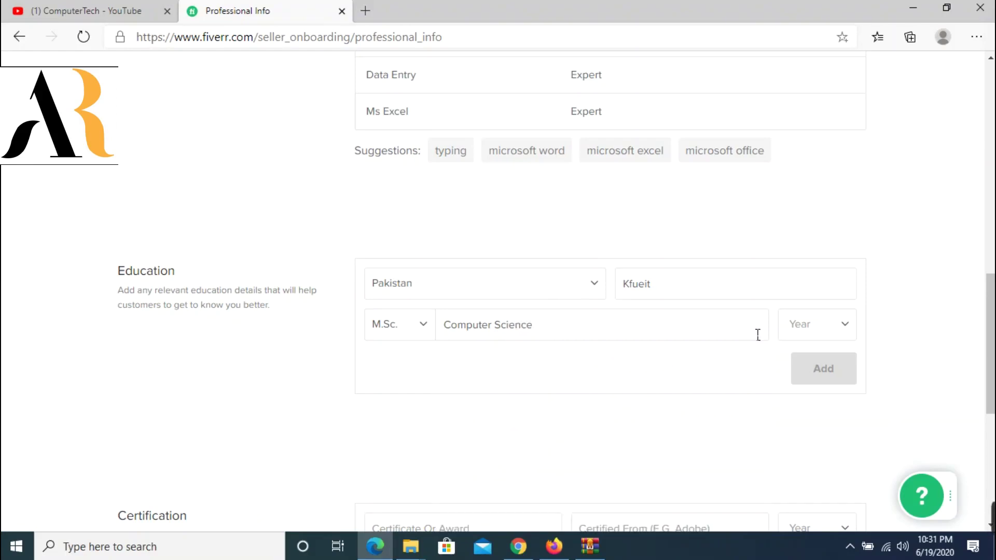
# Step: Set graduation year to 2022 and save the education entry
pyautogui.click(808, 327)
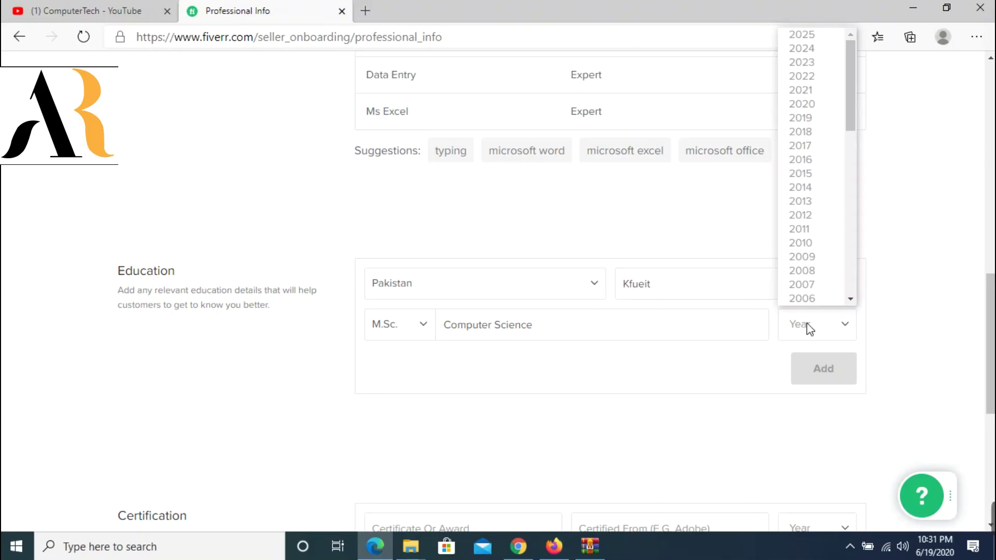
pyautogui.click(802, 77)
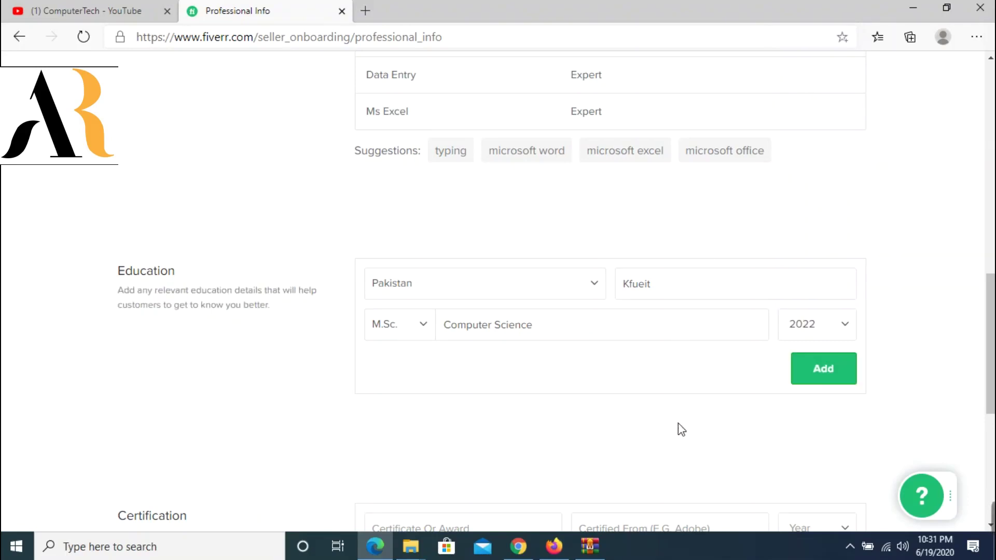
pyautogui.click(823, 380)
pyautogui.moveTo(990, 318); pyautogui.dragTo(974, 396)
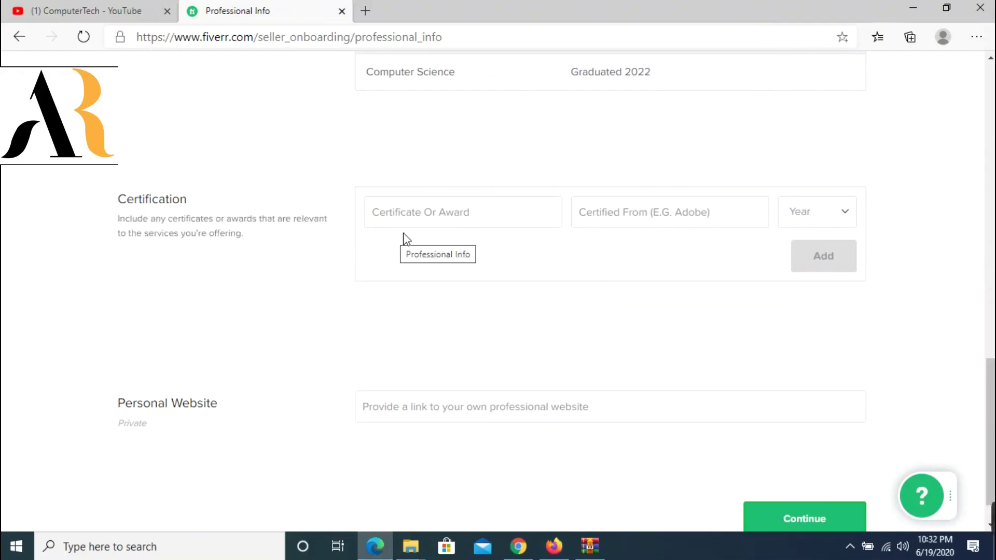
# Step: Add the certificate Freelancing from Digiskills, year 2020
pyautogui.click(423, 227)
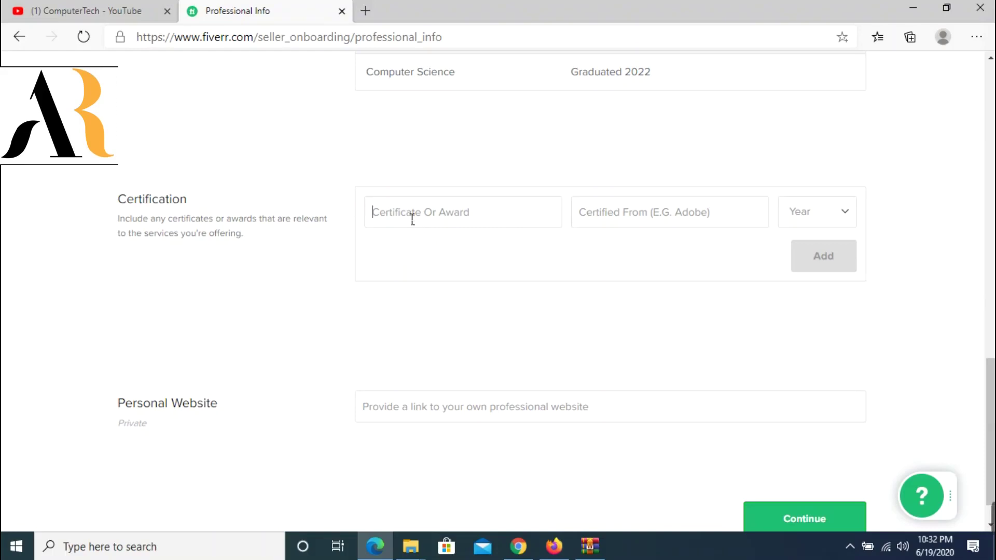
pyautogui.write('Freelancing')
pyautogui.click(620, 228)
pyautogui.write('D')
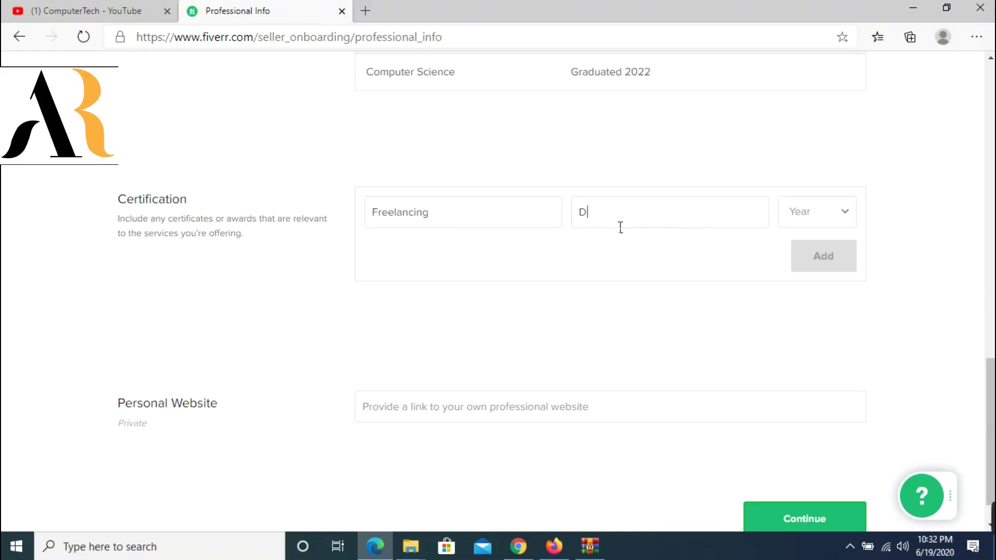
pyautogui.write('igiskills')
pyautogui.click(812, 215)
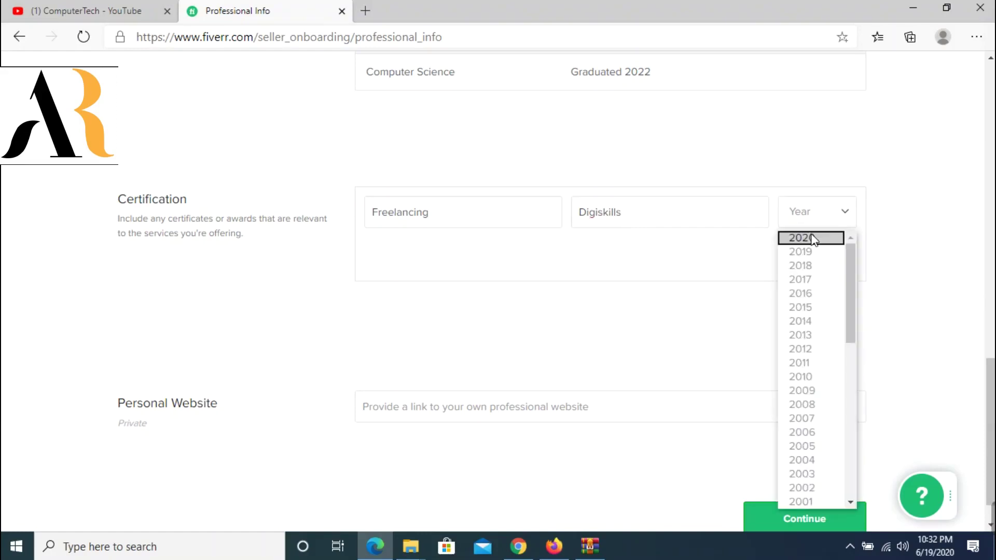
pyautogui.click(811, 237)
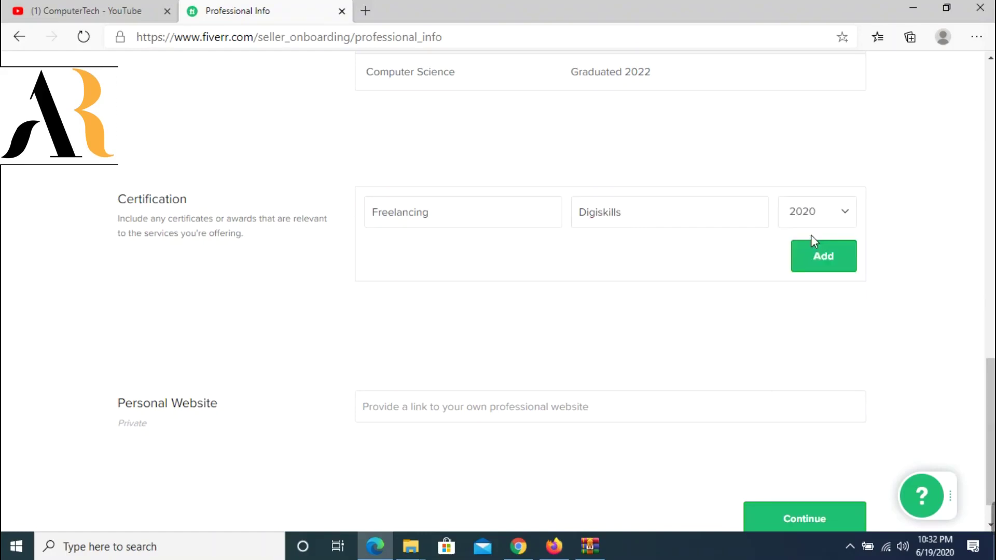
pyautogui.click(825, 270)
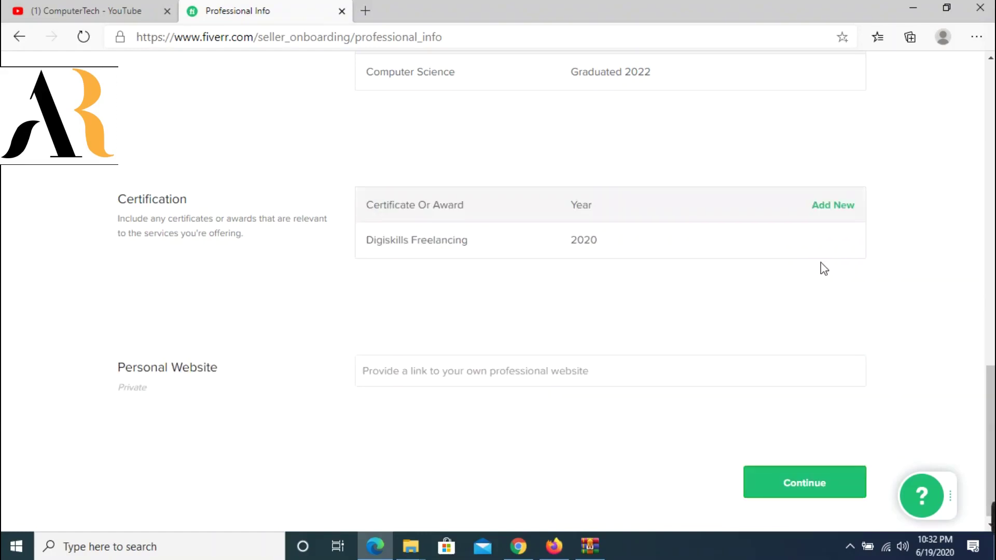
# Step: Add a second certificate, Graphic Design from Digiskills, year 2020
pyautogui.click(825, 211)
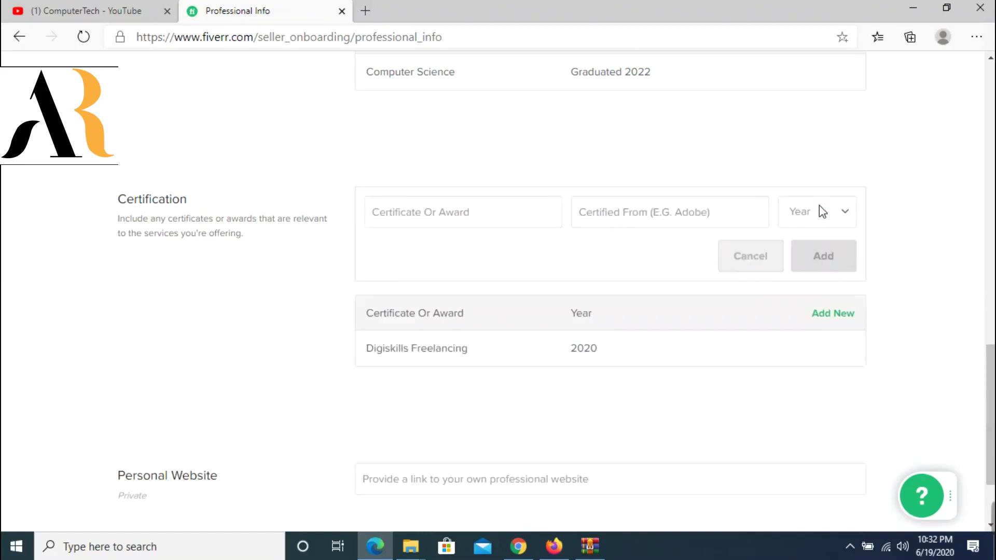
pyautogui.click(451, 225)
pyautogui.write('Gra')
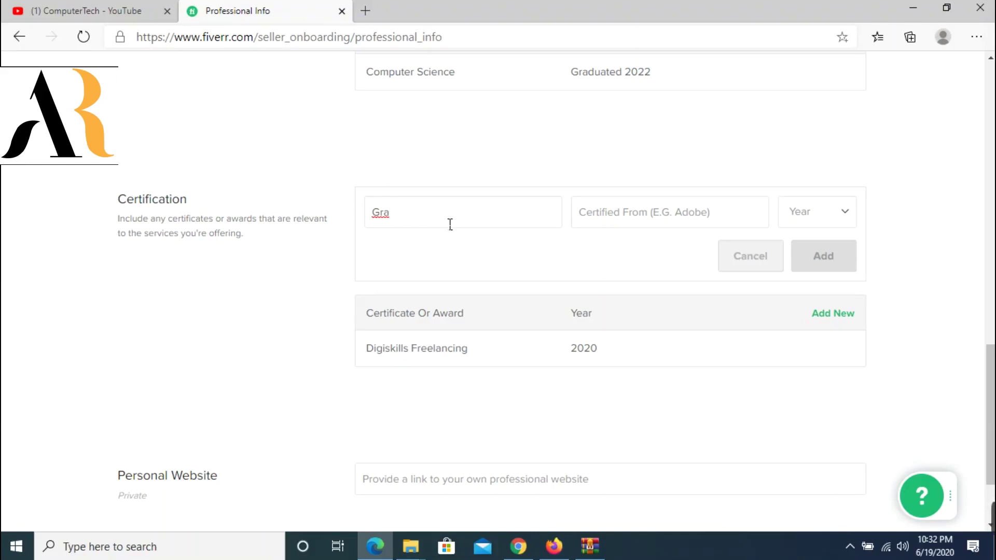
pyautogui.write('phic Design')
pyautogui.click(673, 222)
pyautogui.write('Dig')
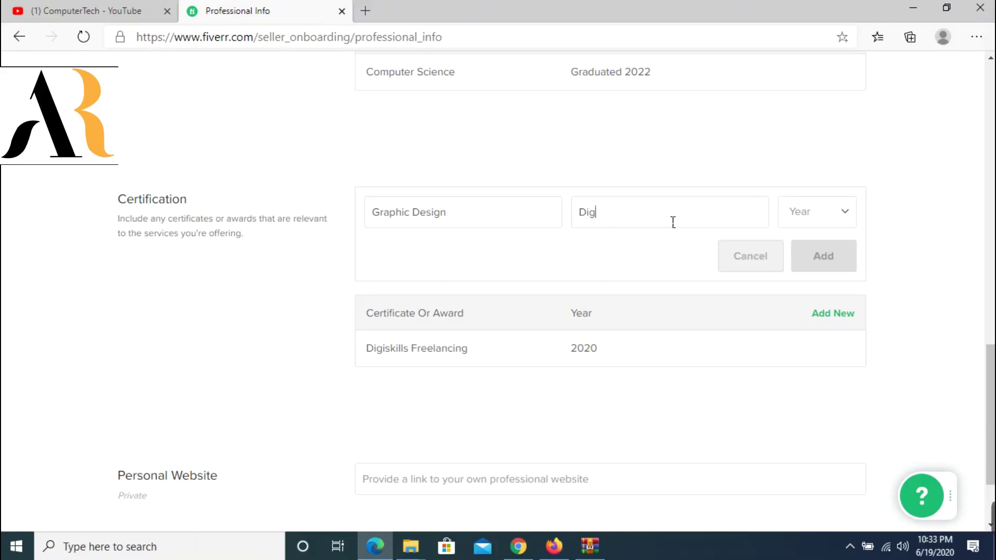
pyautogui.write('iskills')
pyautogui.click(830, 222)
pyautogui.click(805, 239)
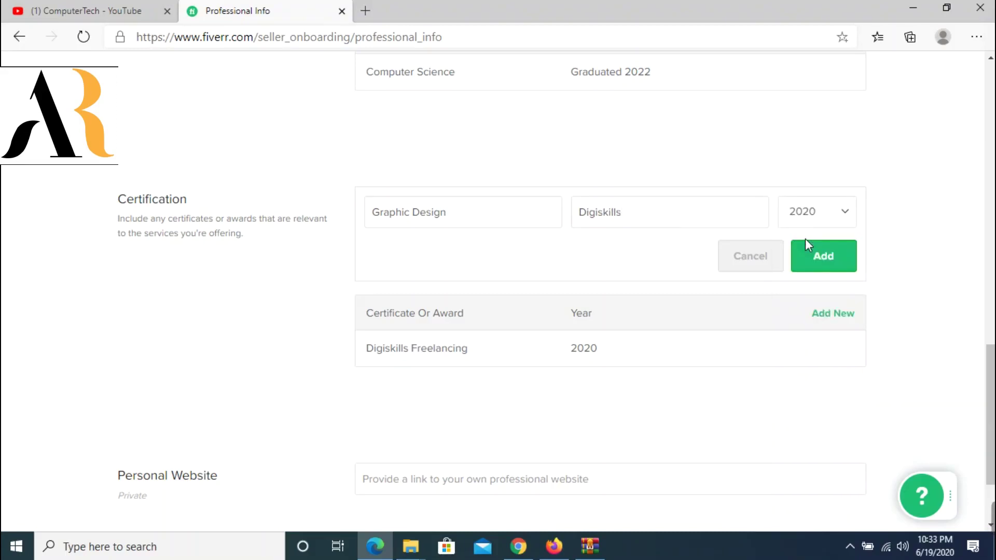
pyautogui.click(824, 258)
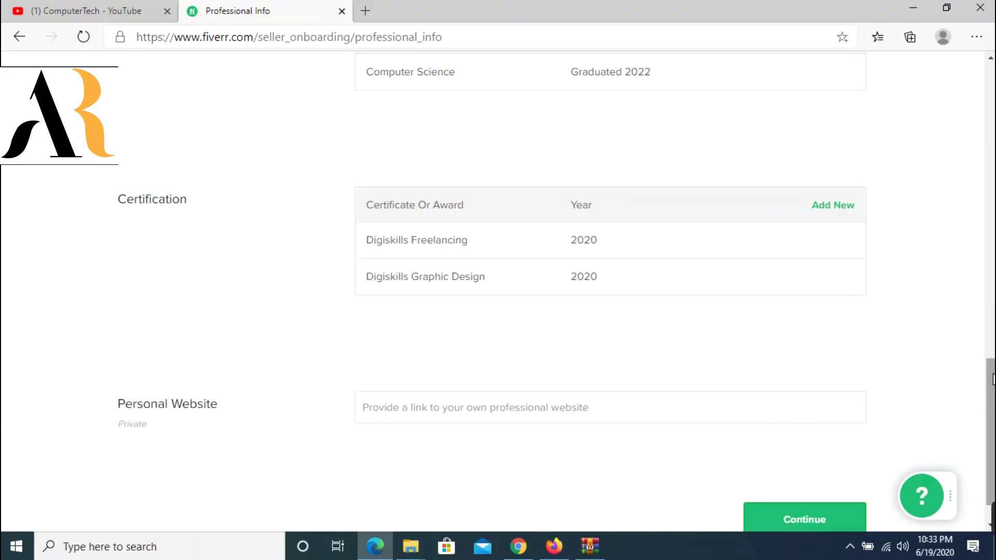
# Step: Submit the completed Professional Info page to advance to Linked Accounts
pyautogui.scroll(-1, 986, 409)
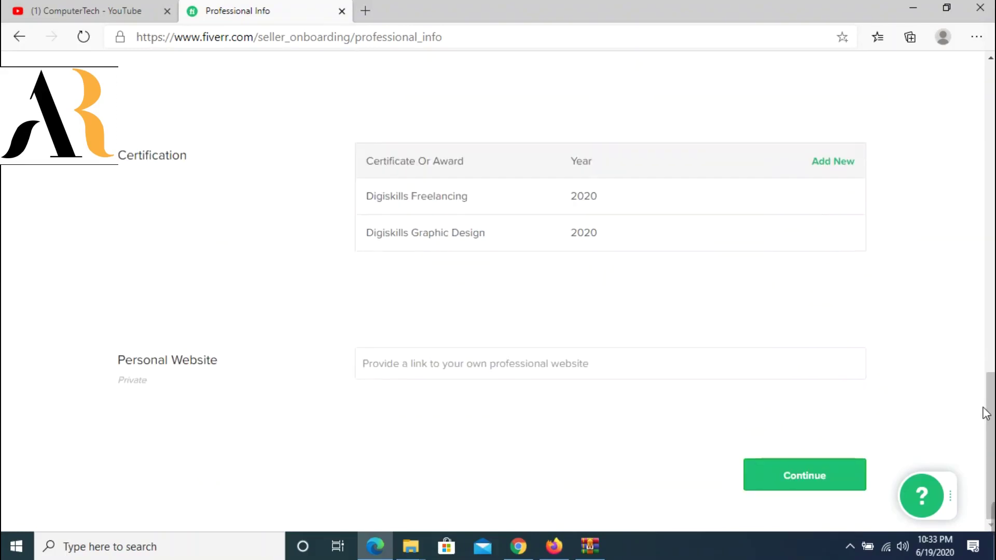
pyautogui.moveTo(148, 389)
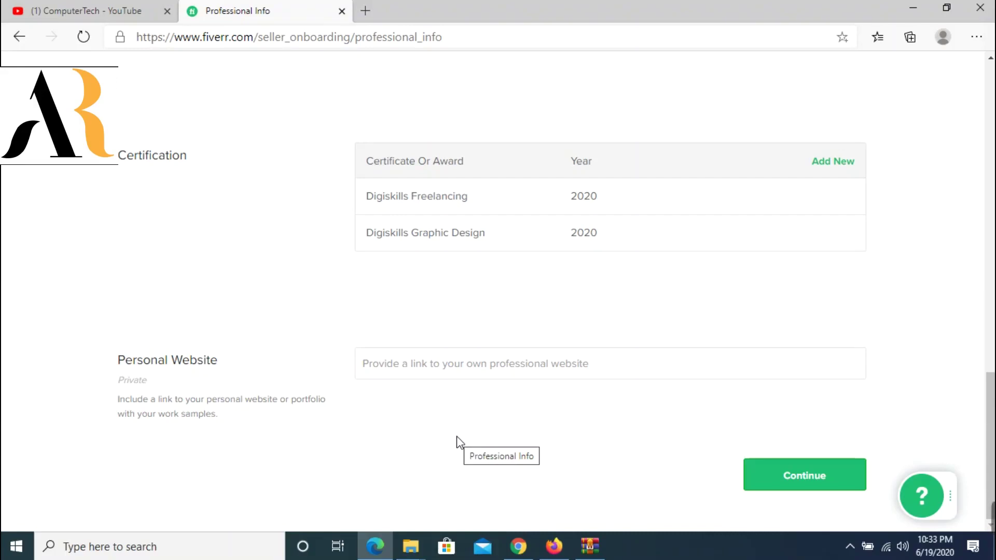
pyautogui.click(784, 483)
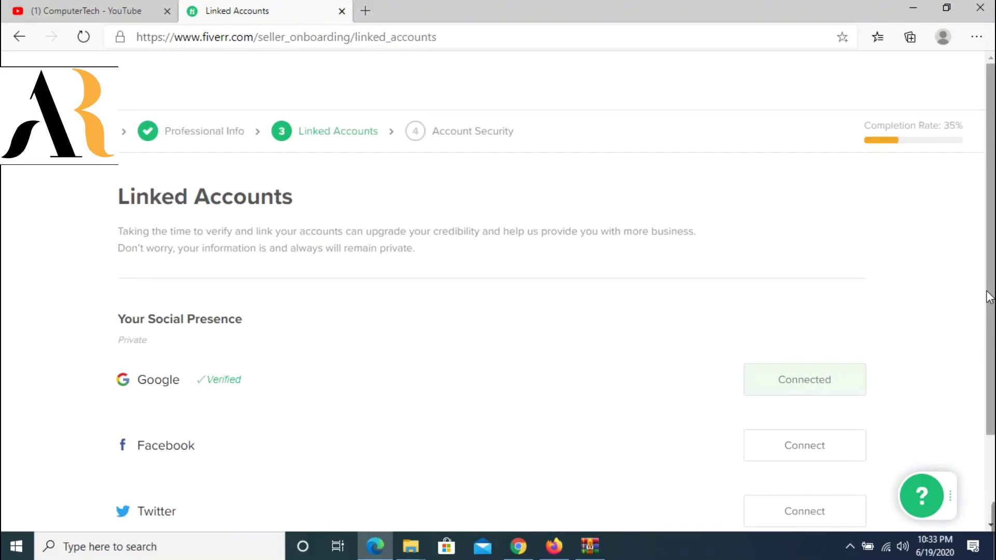
# Step: Skip linking social accounts and begin adding a phone number on Account Security
pyautogui.moveTo(991, 297); pyautogui.dragTo(975, 379)
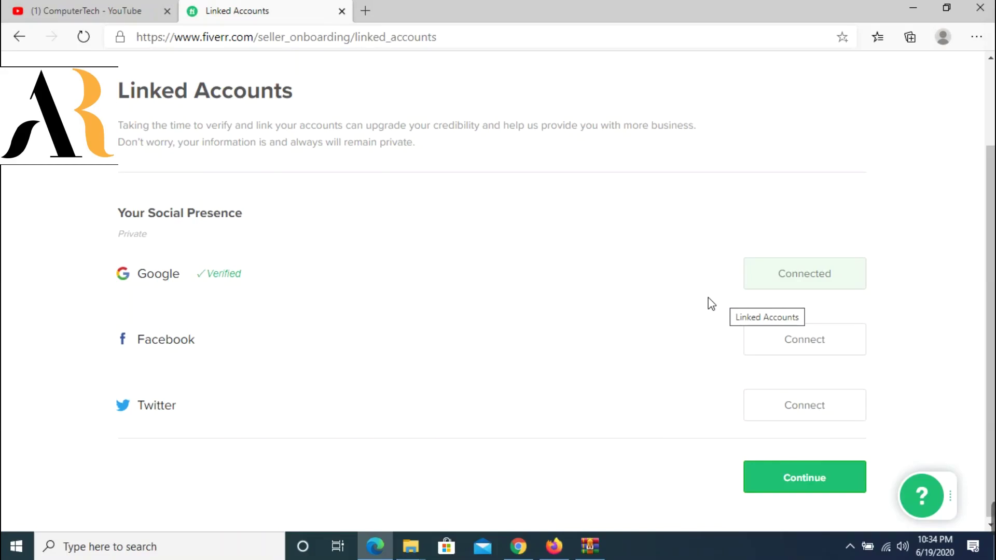
pyautogui.click(772, 490)
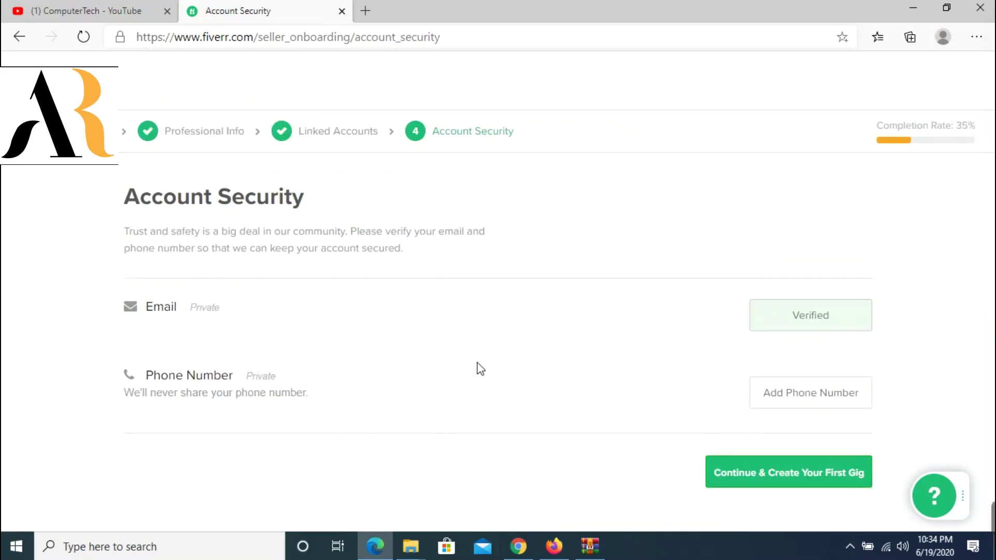
pyautogui.click(780, 400)
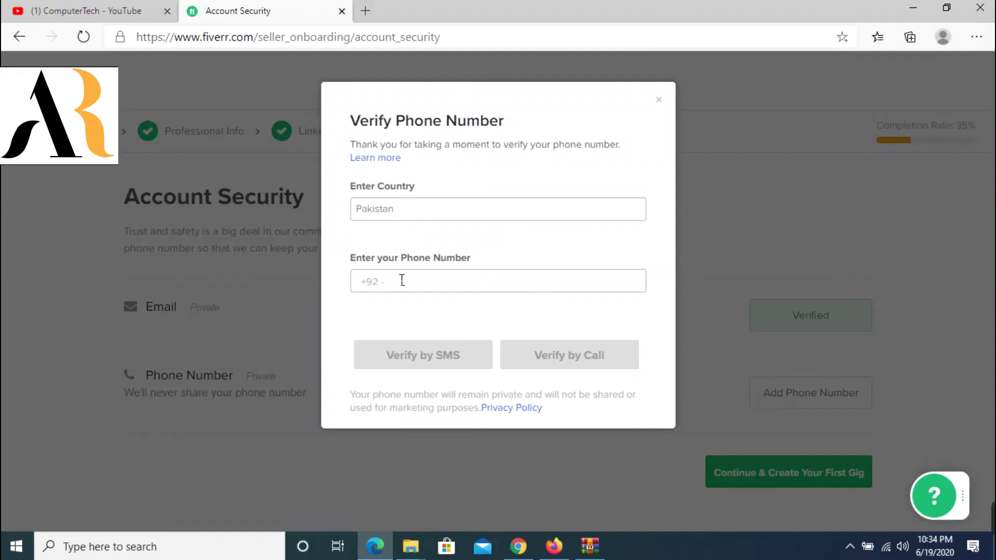
# Step: Enter the account's phone number and request SMS verification, which is rejected as already in use
pyautogui.click(401, 285)
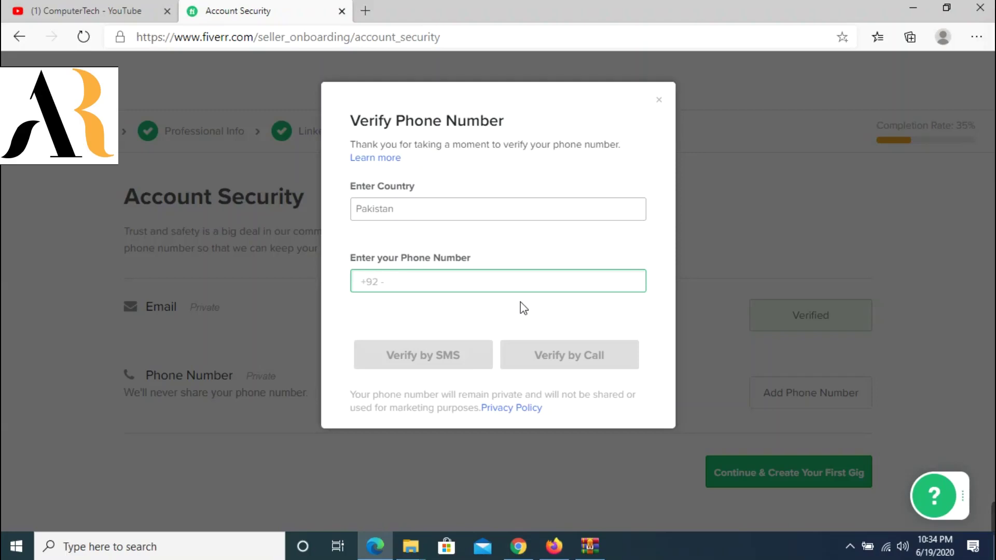
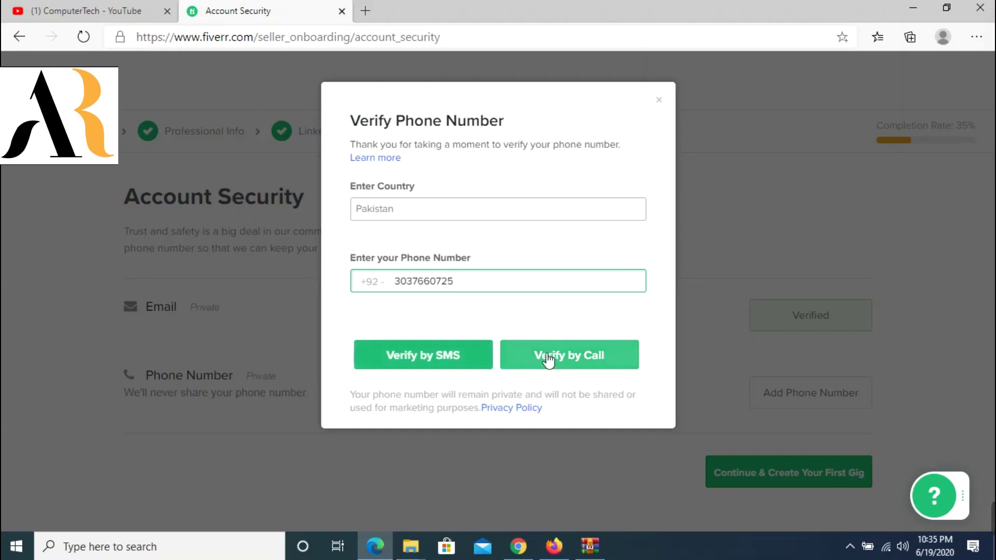
pyautogui.click(428, 367)
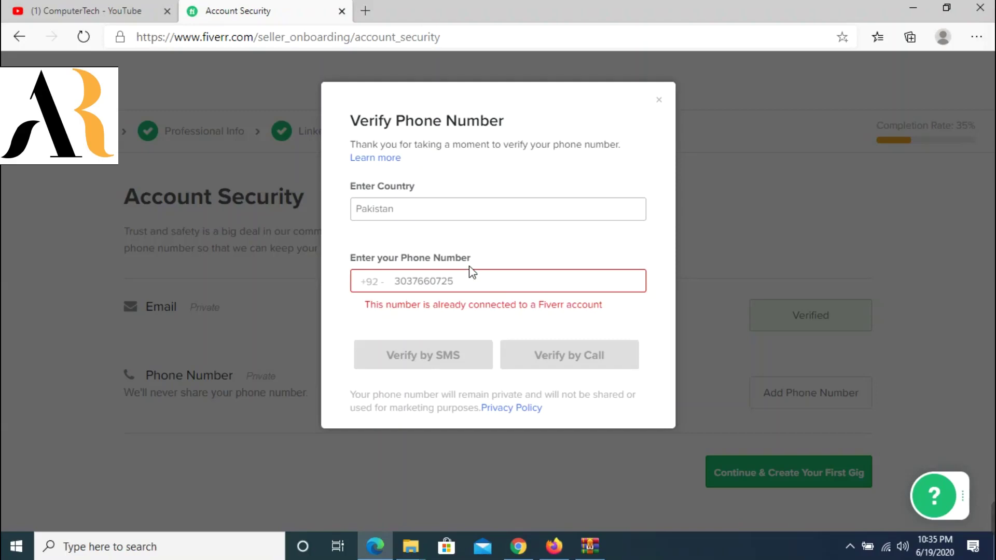
pyautogui.click(476, 286)
# Step: Replace the rejected phone number with a new number and request an SMS verification code
pyautogui.moveTo(477, 286); pyautogui.dragTo(401, 288)
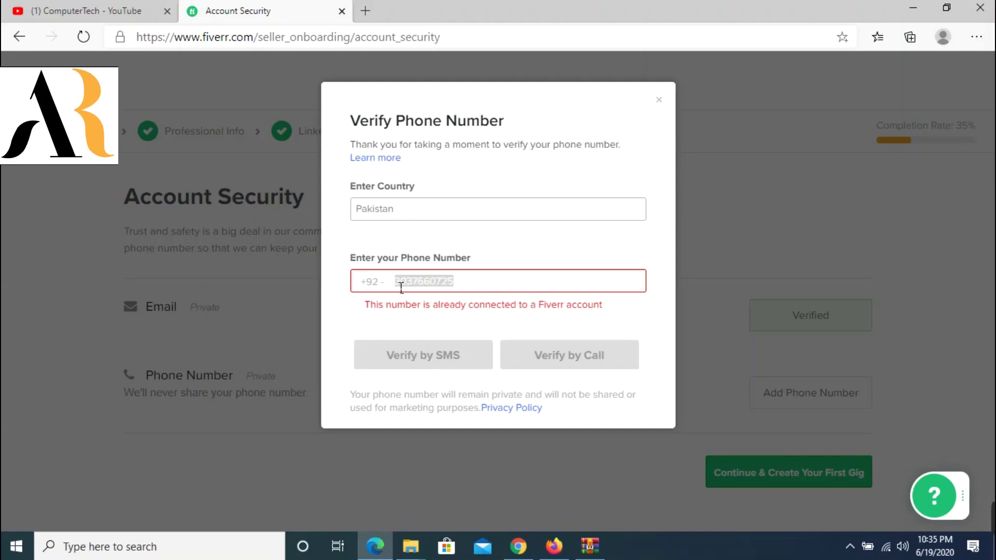
pyautogui.press('BackSpace')
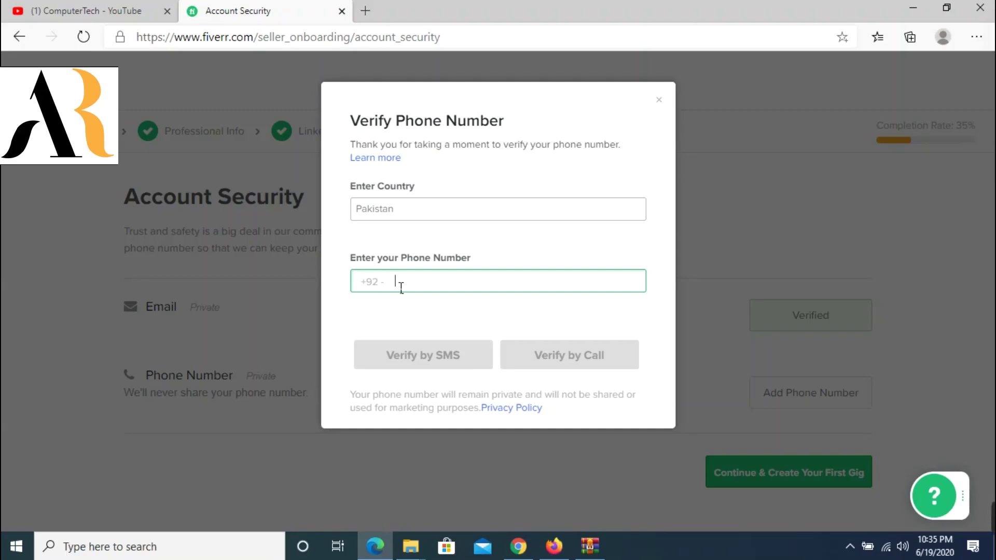
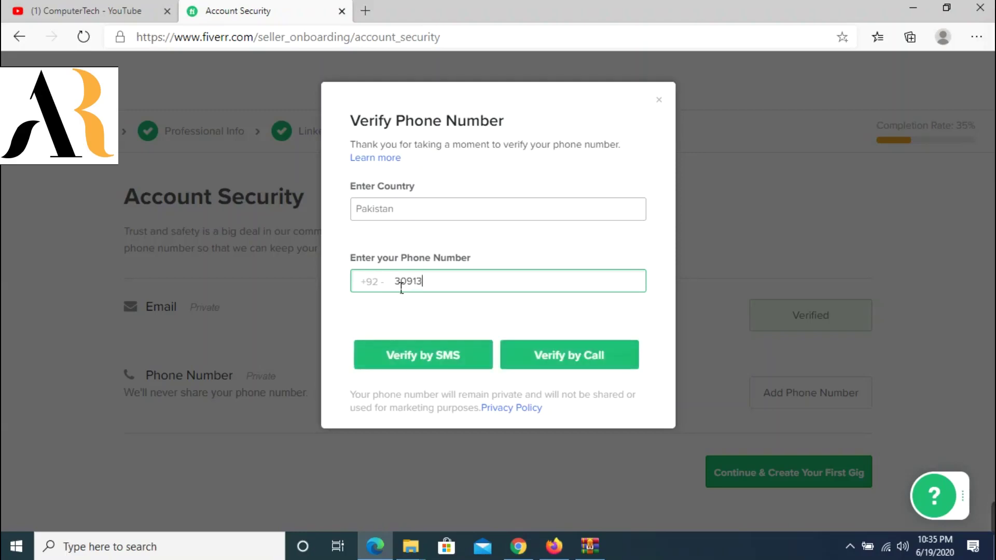
pyautogui.click(428, 358)
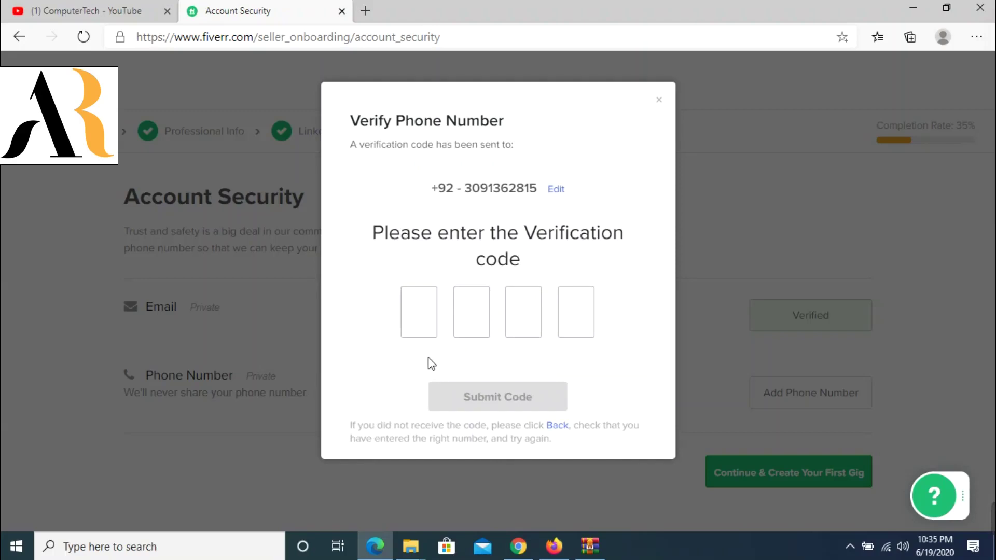
# Step: Enter and submit the four-digit SMS verification code, then dismiss the success message
pyautogui.click(420, 321)
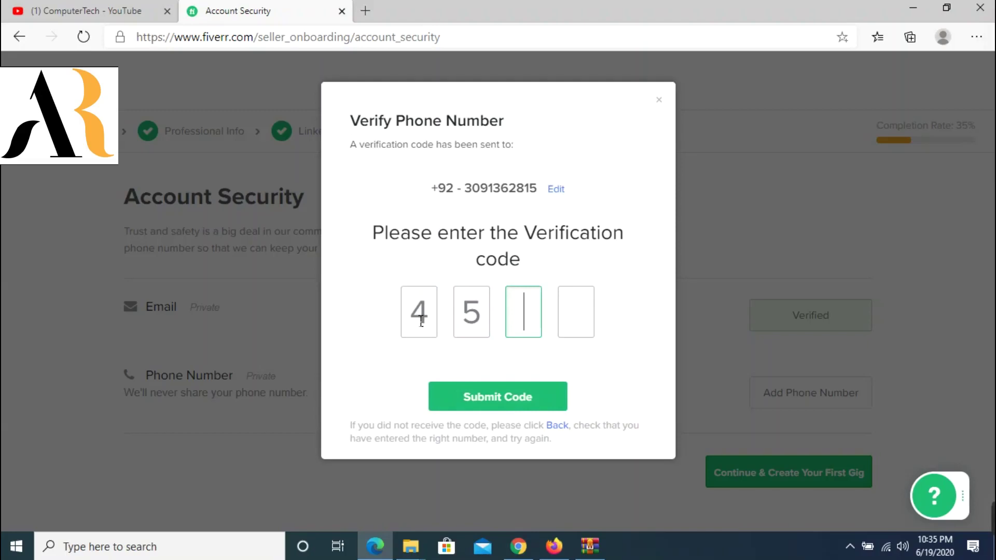
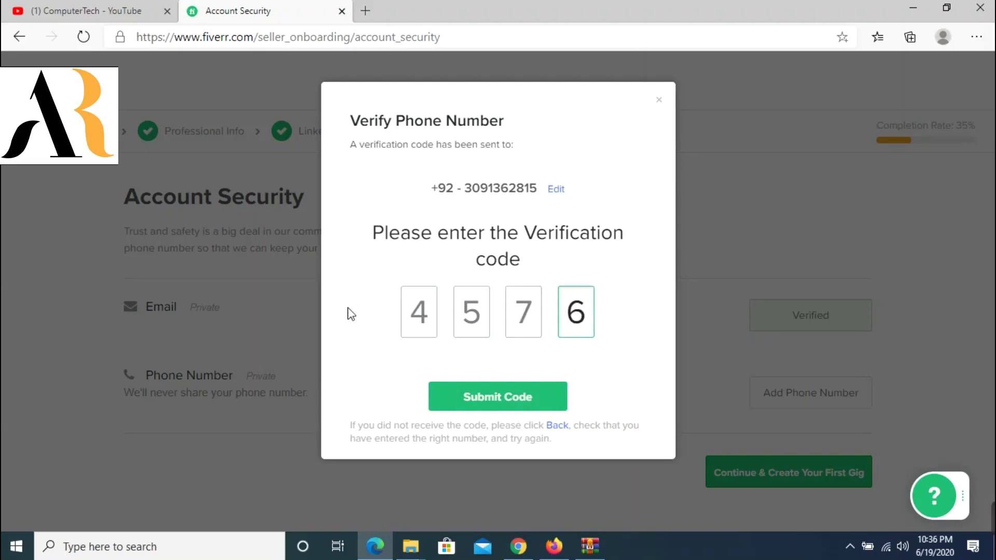
pyautogui.click(481, 403)
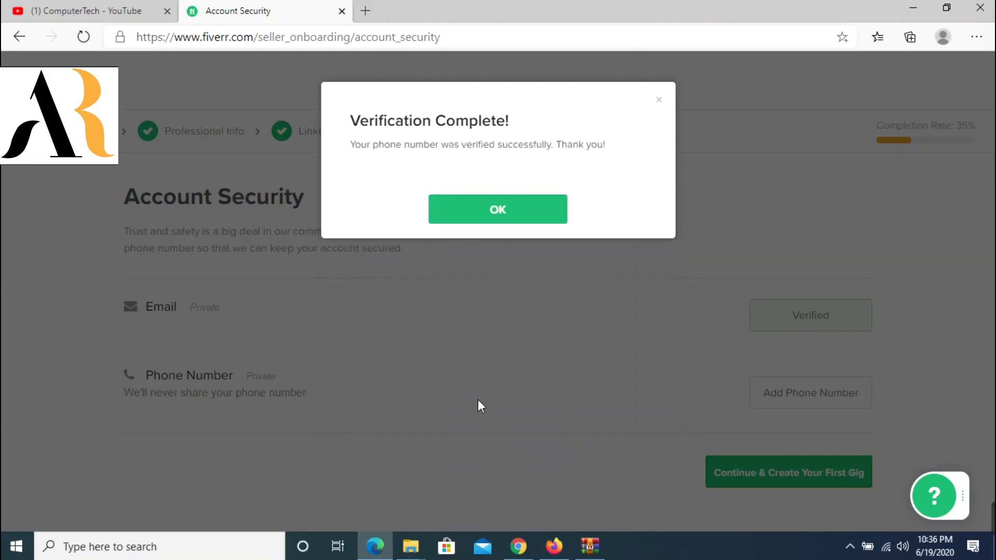
pyautogui.click(472, 213)
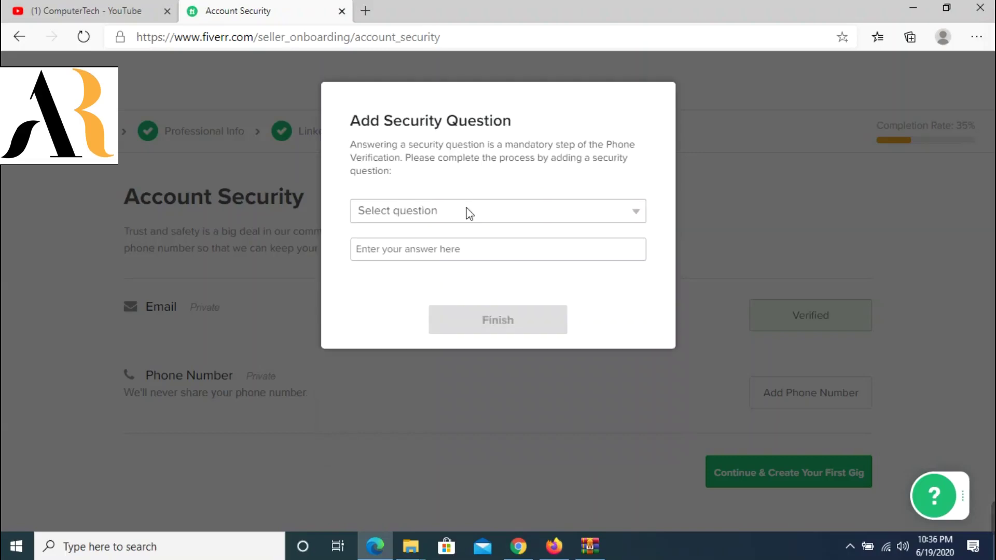
# Step: Pick the 'favorite childhood friend' security question, type the answer, and finish
pyautogui.click(428, 216)
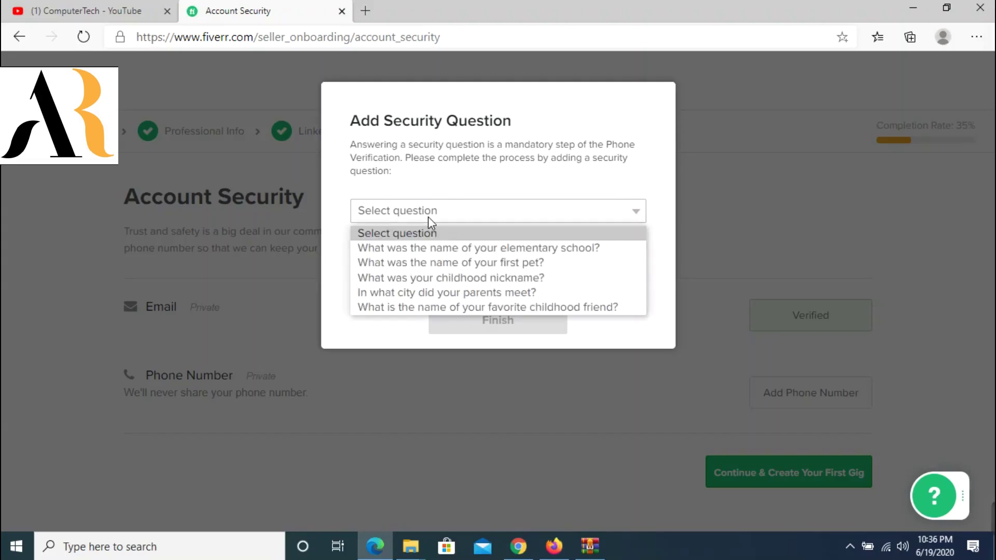
pyautogui.click(429, 218)
pyautogui.click(423, 251)
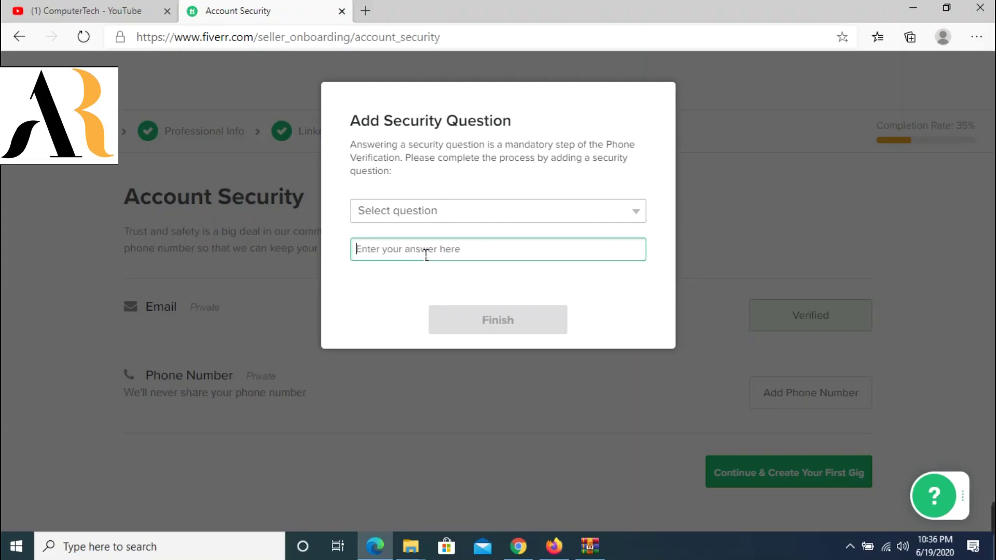
pyautogui.click(636, 218)
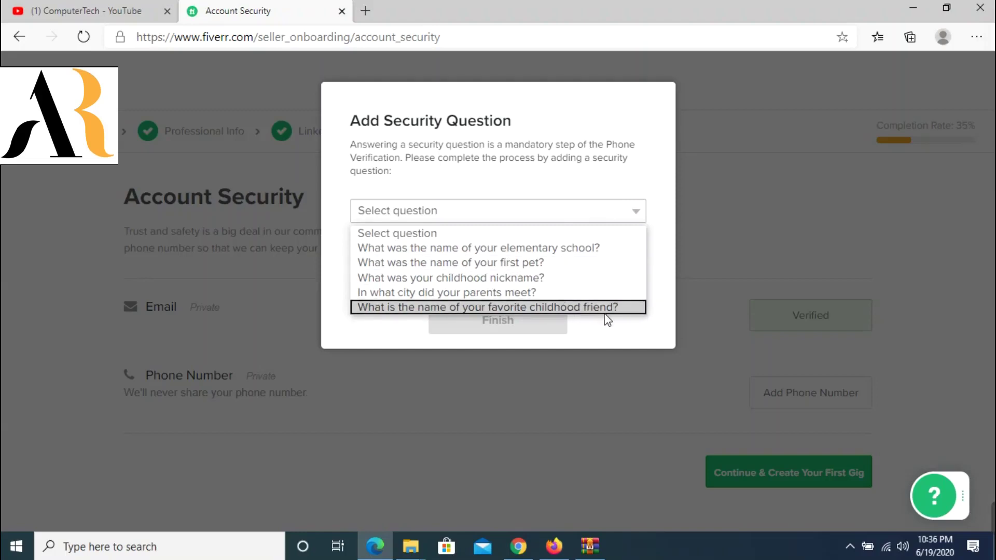
pyautogui.click(440, 307)
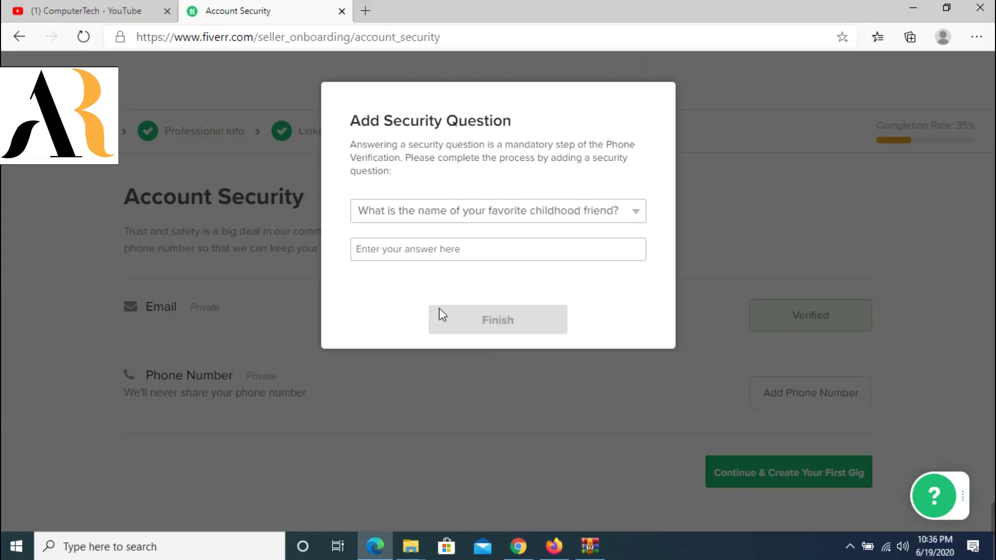
pyautogui.click(486, 262)
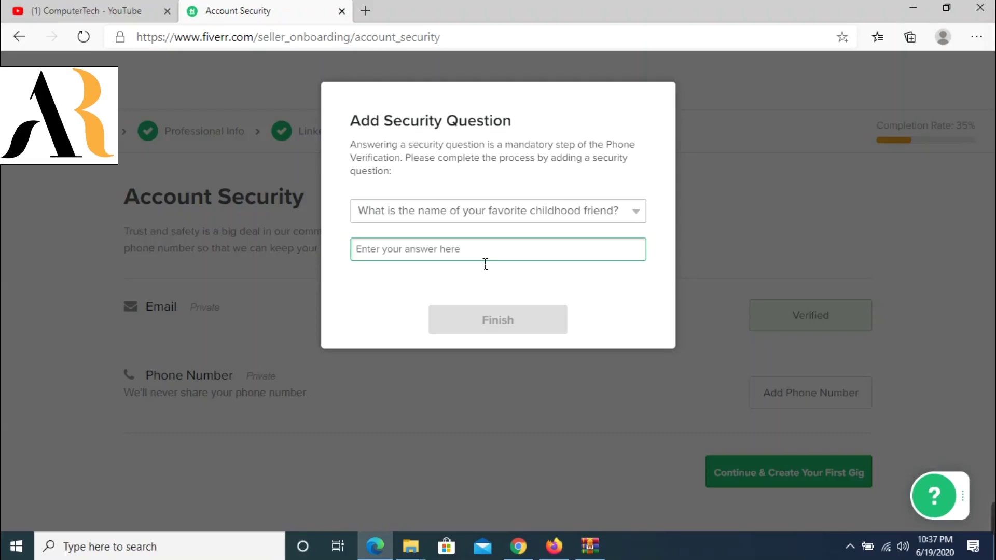
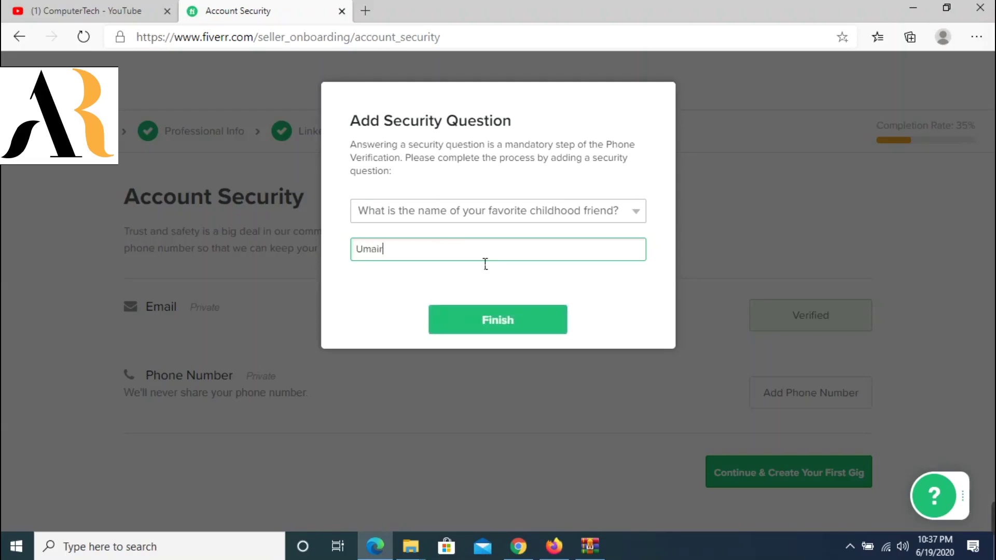
pyautogui.click(489, 318)
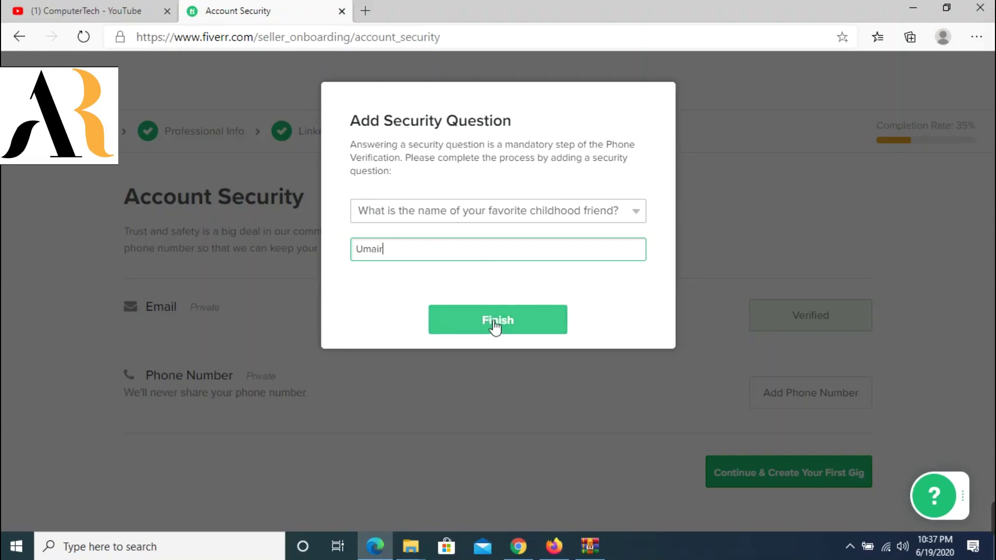
pyautogui.click(493, 321)
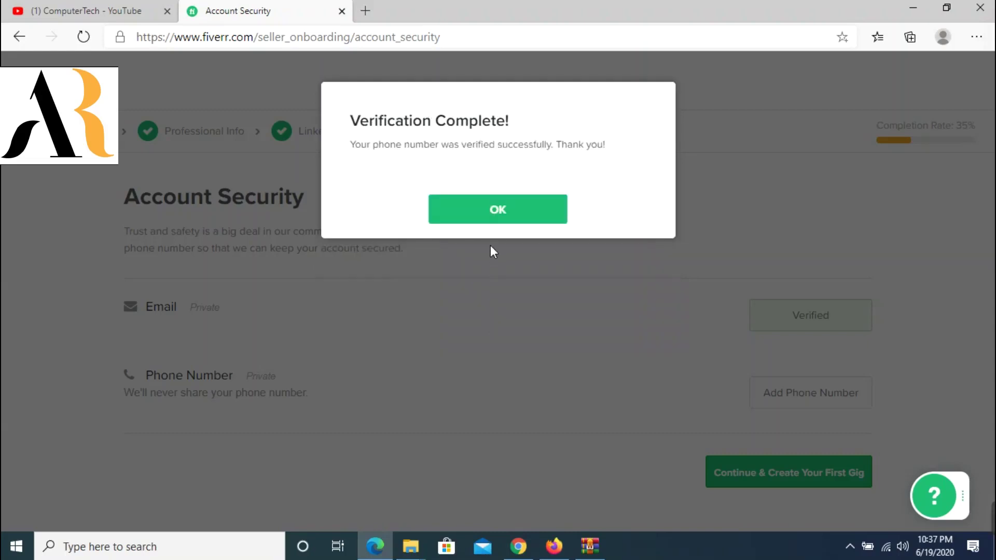
# Step: Close the verification confirmation and continue from Personal Info to the Professional Info page
pyautogui.click(498, 222)
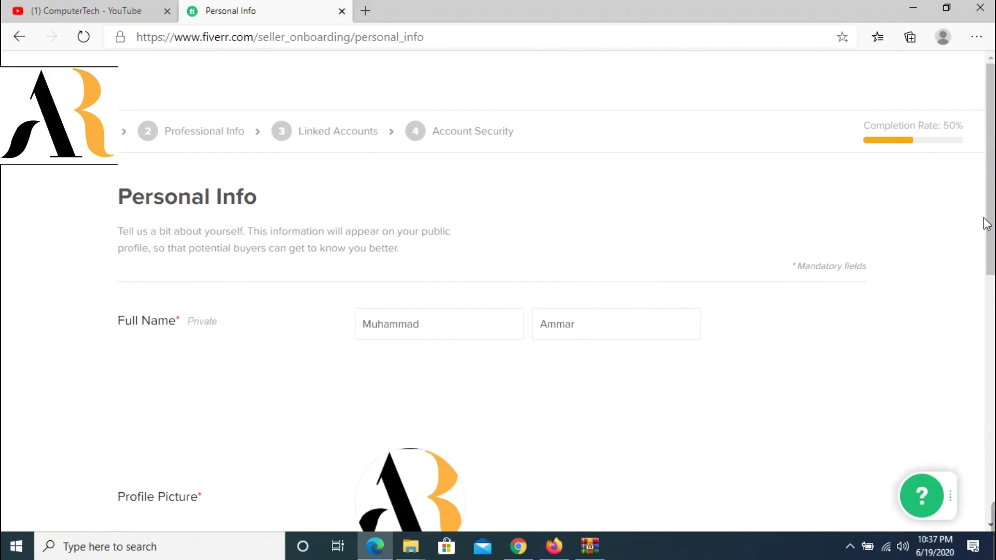
pyautogui.moveTo(989, 223); pyautogui.dragTo(955, 547)
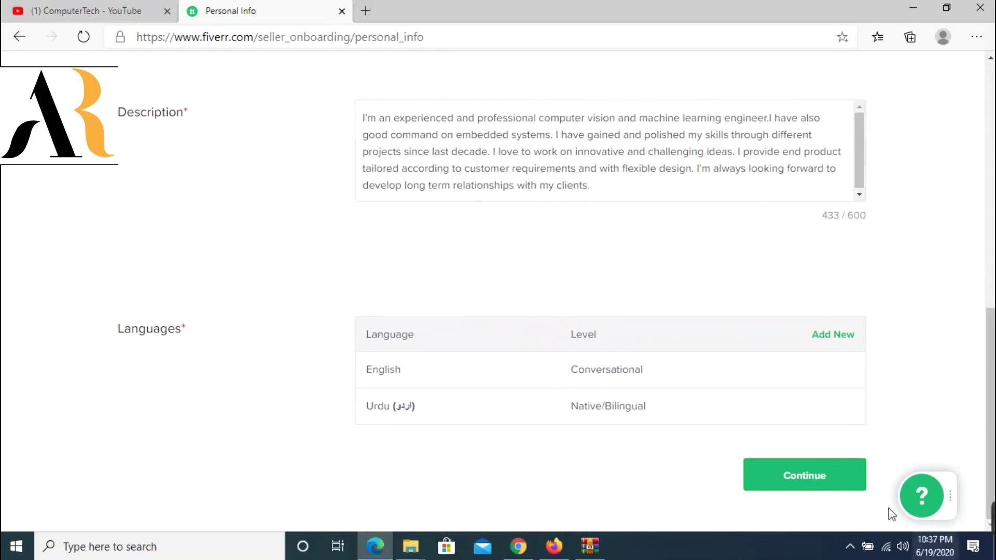
pyautogui.click(798, 486)
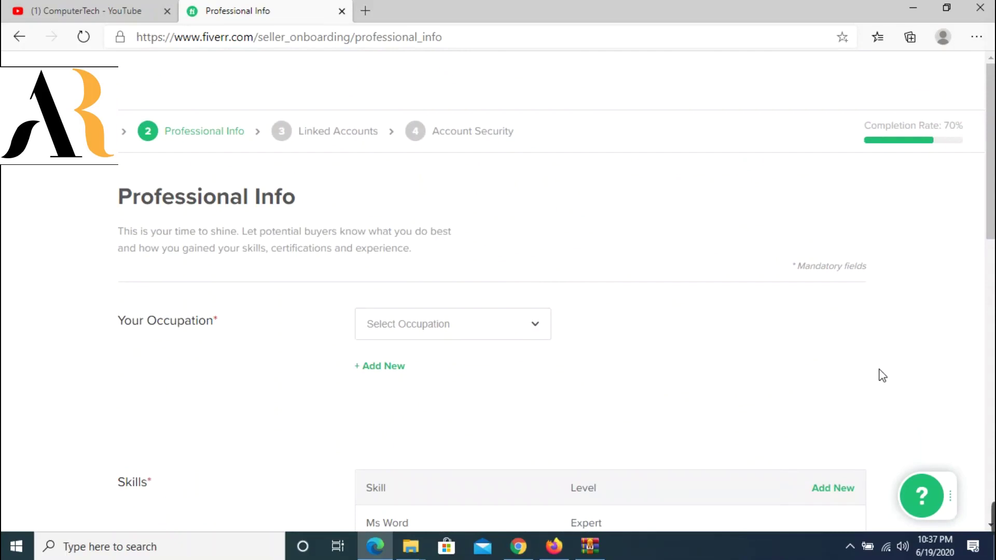
pyautogui.scroll(-2, 981, 229)
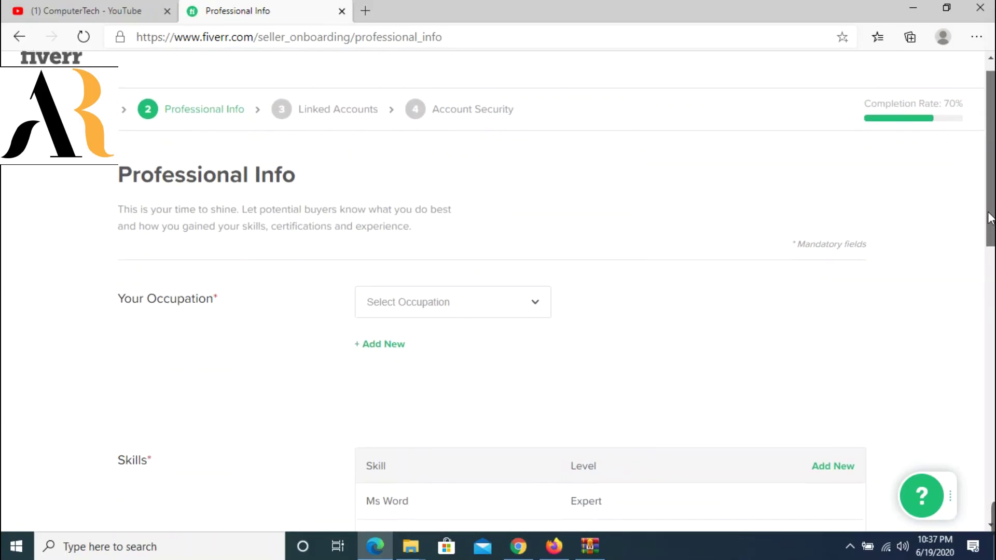
pyautogui.scroll(-2, 975, 260)
pyautogui.scroll(2, 968, 288)
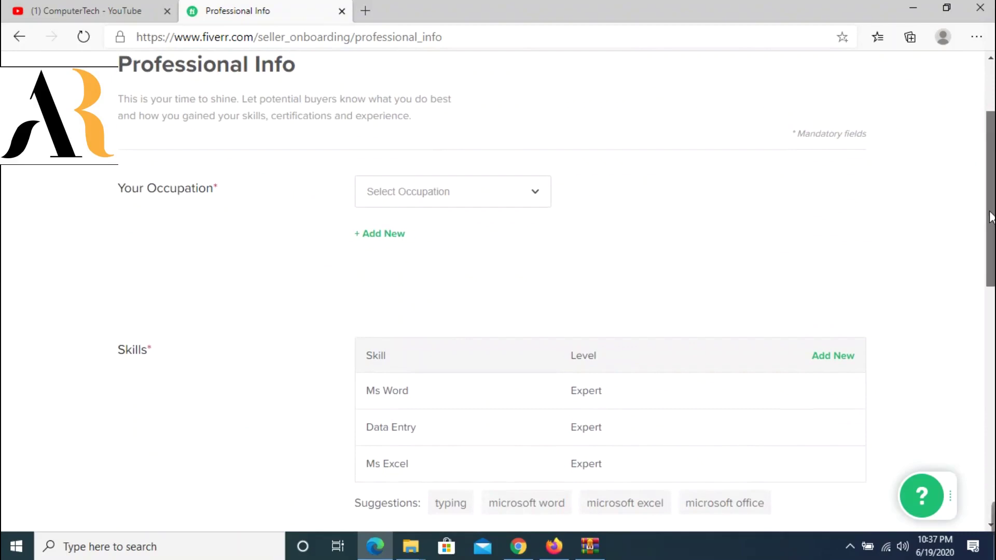
pyautogui.moveTo(990, 215); pyautogui.dragTo(991, 229)
pyautogui.scroll(-7, 978, 282)
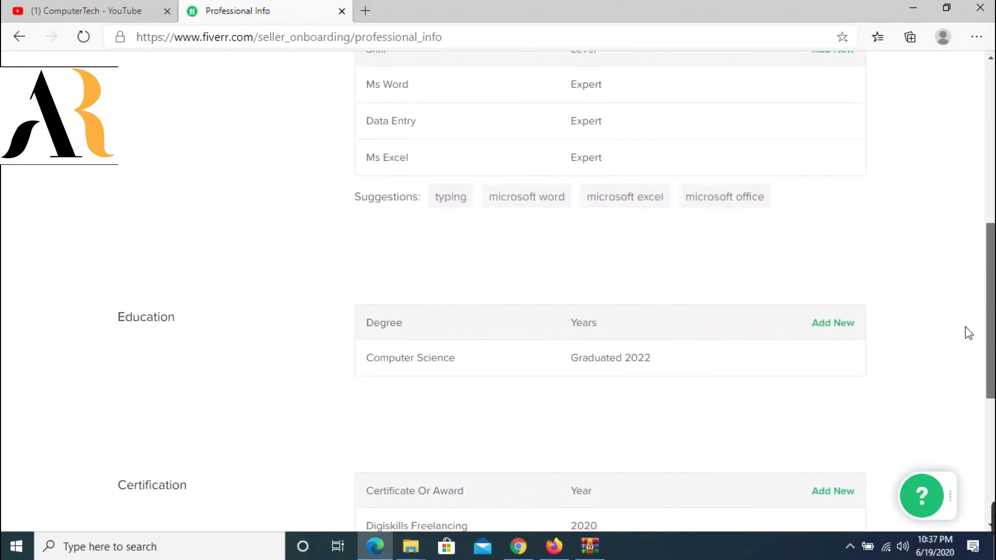
pyautogui.scroll(1, 967, 343)
pyautogui.scroll(-6, 955, 394)
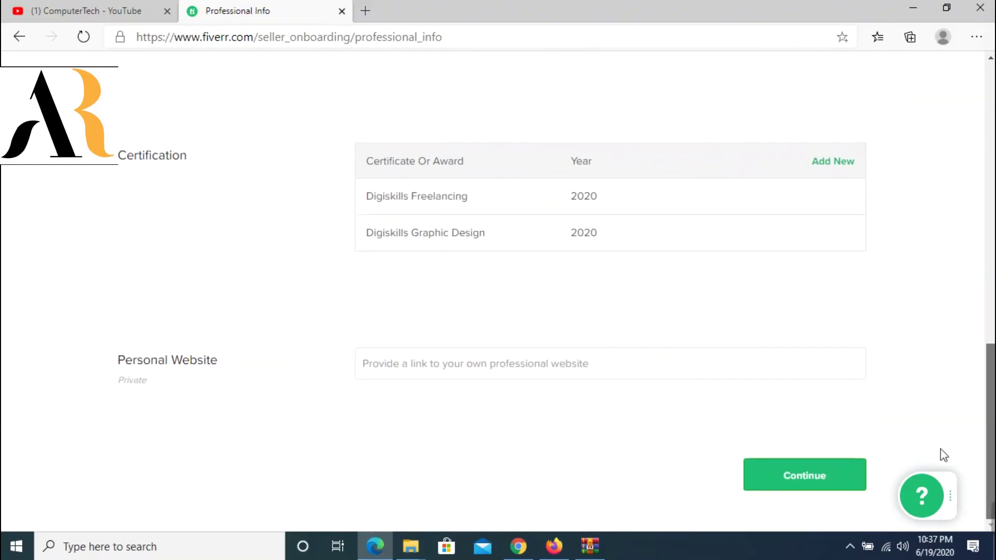
# Step: Set the occupation to Other with Virtual Assistant and Other ticked as skills
pyautogui.click(789, 488)
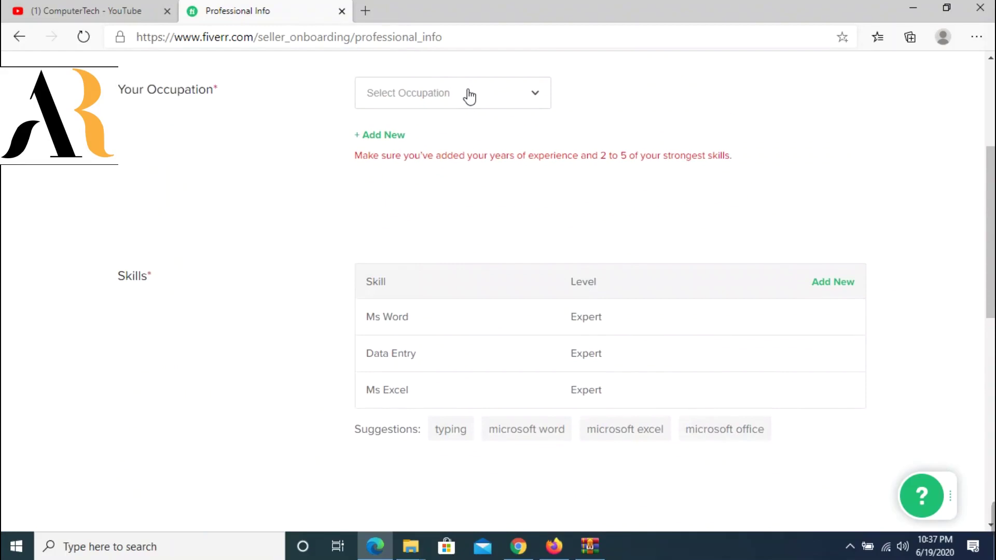
pyautogui.click(470, 96)
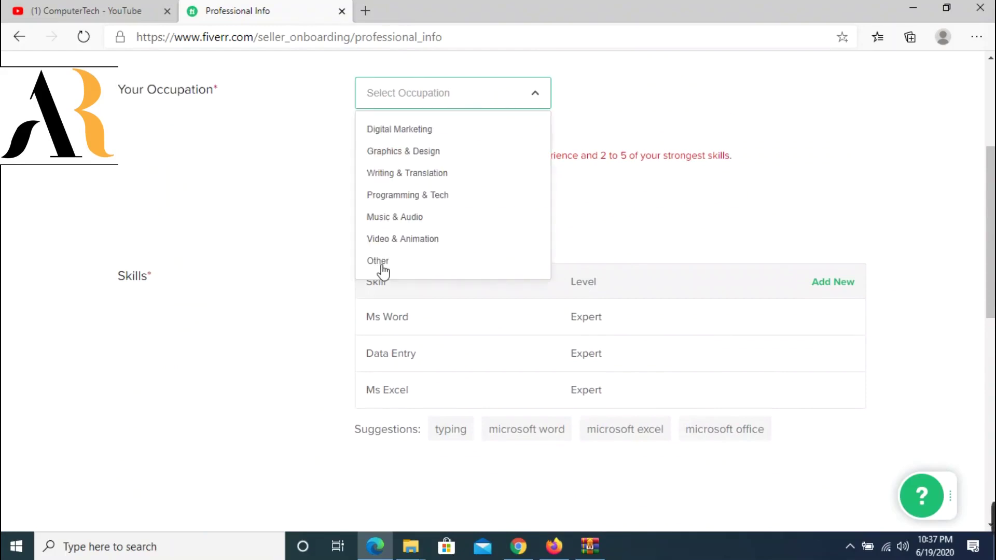
pyautogui.click(383, 267)
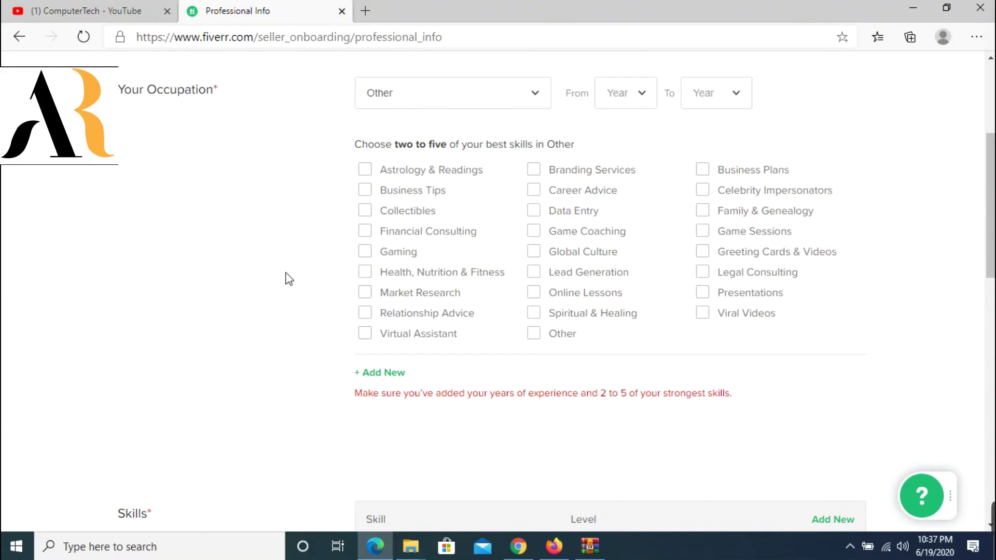
pyautogui.click(368, 337)
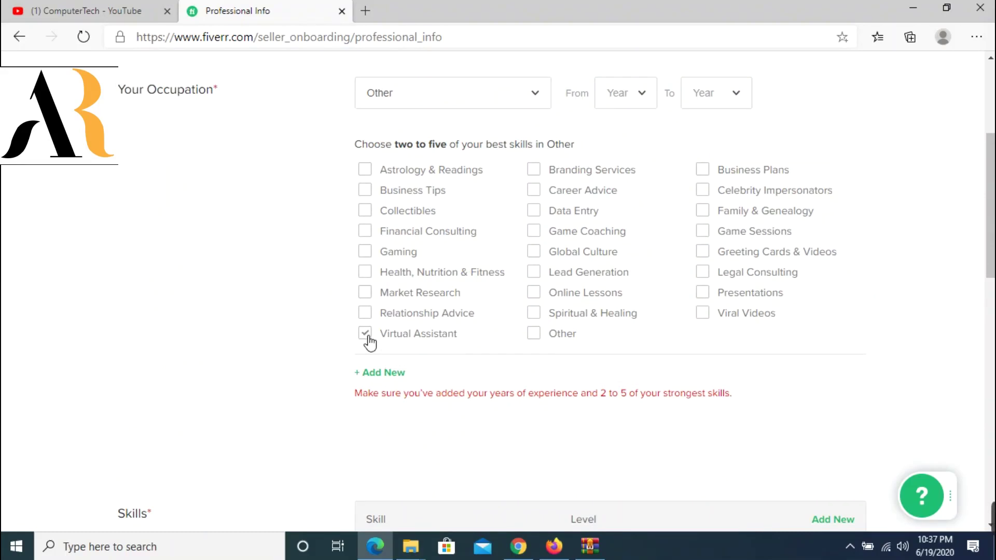
pyautogui.click(552, 342)
# Step: Set the occupation's From and To years both to 2020
pyautogui.click(633, 93)
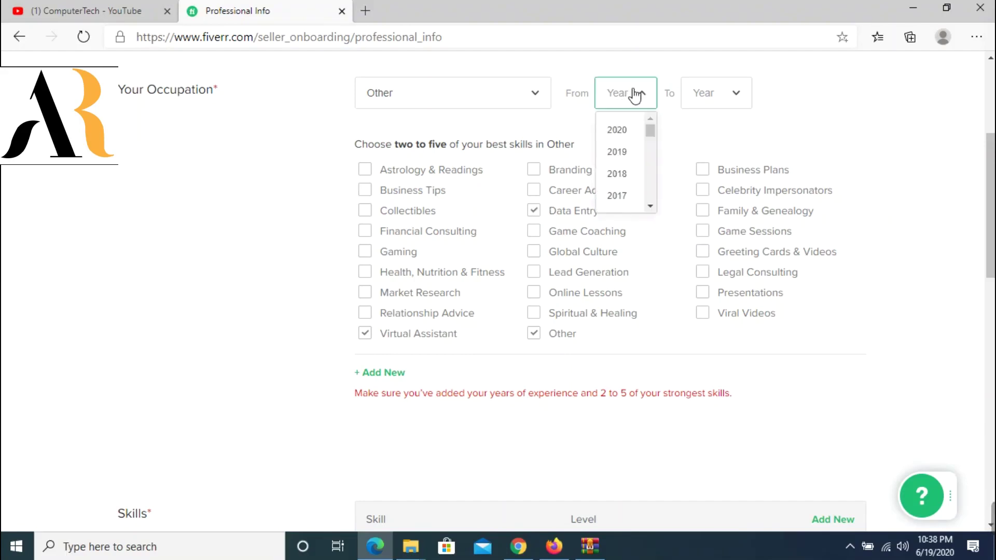
pyautogui.click(622, 135)
pyautogui.click(734, 93)
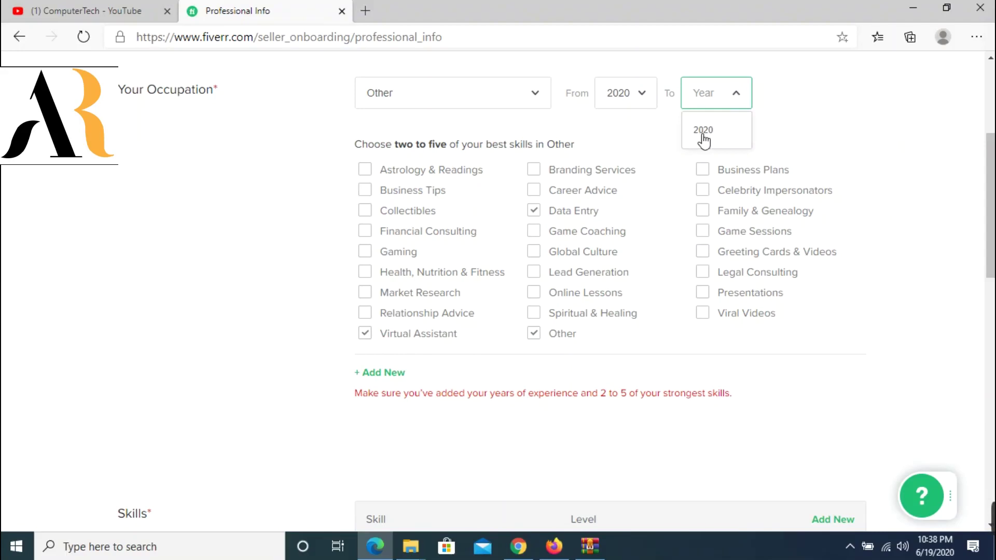
pyautogui.click(708, 137)
pyautogui.moveTo(990, 163); pyautogui.dragTo(972, 403)
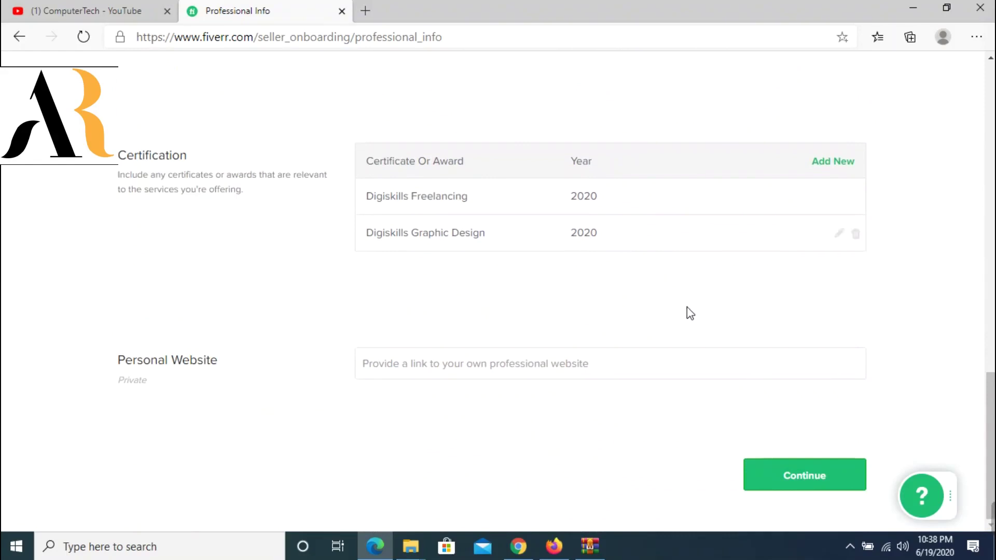
# Step: Continue past Professional Info and Linked Accounts, then finish Account Security
pyautogui.click(776, 480)
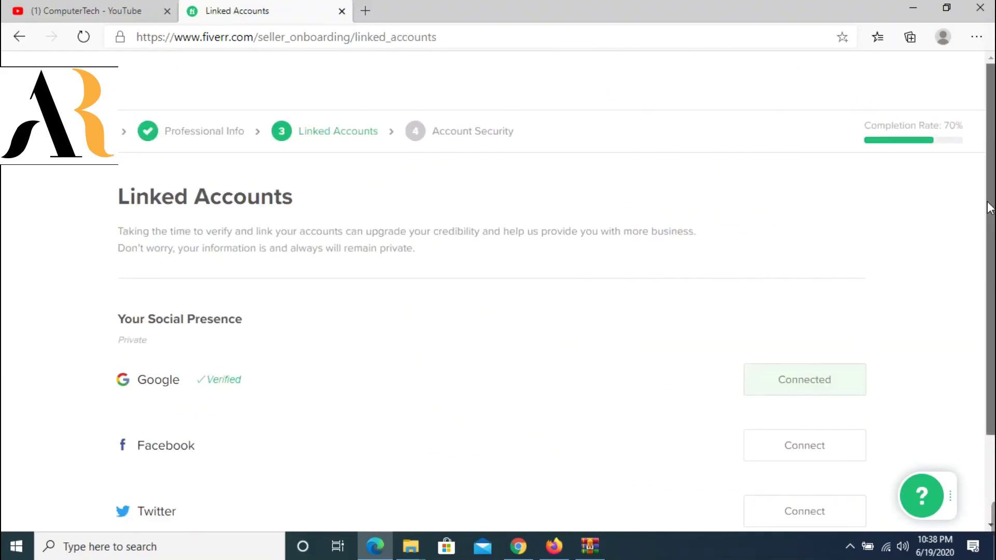
pyautogui.scroll(-2, 983, 239)
pyautogui.click(794, 475)
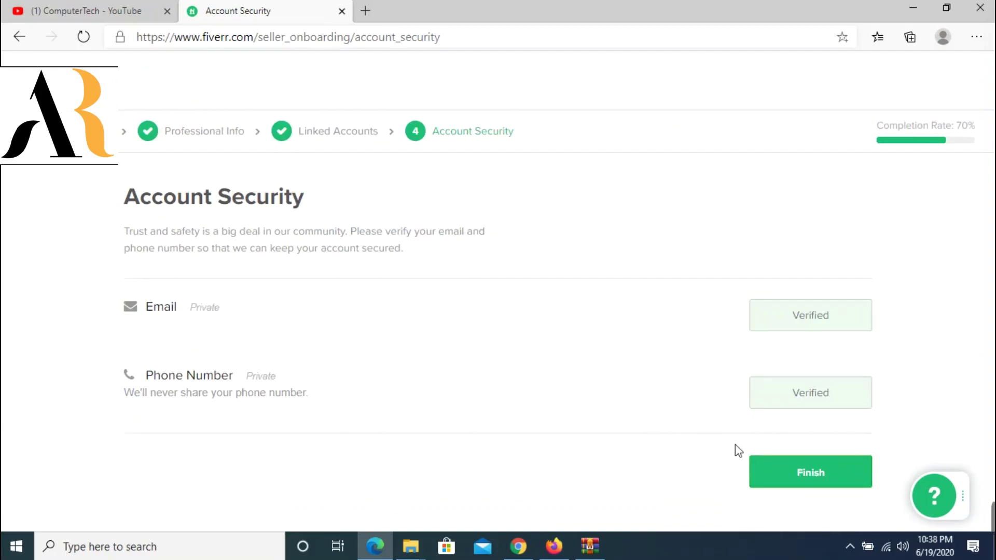
pyautogui.click(770, 477)
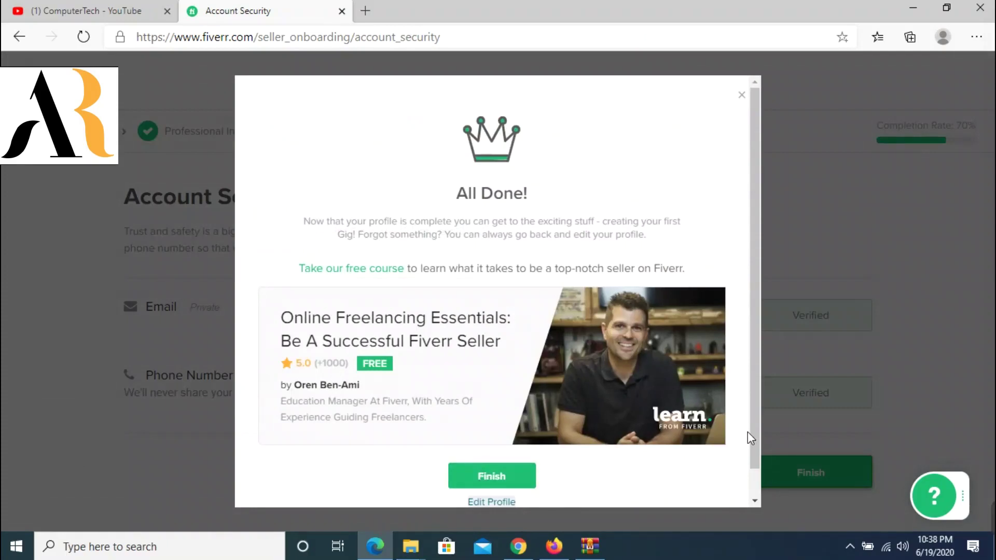
pyautogui.moveTo(752, 432); pyautogui.dragTo(752, 477)
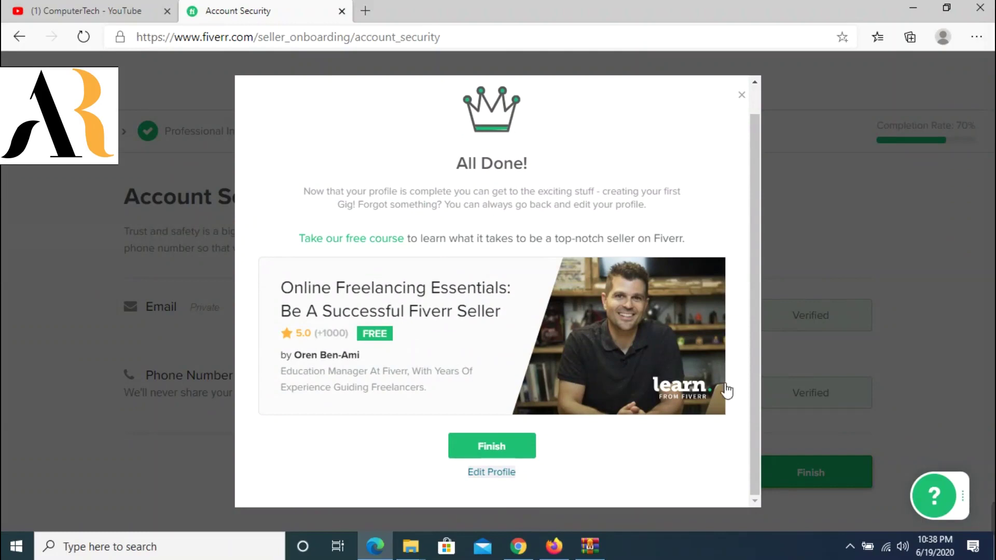
# Step: Close the All Done message and enter the gig title 'do Data entry and Excel jobs'
pyautogui.click(487, 449)
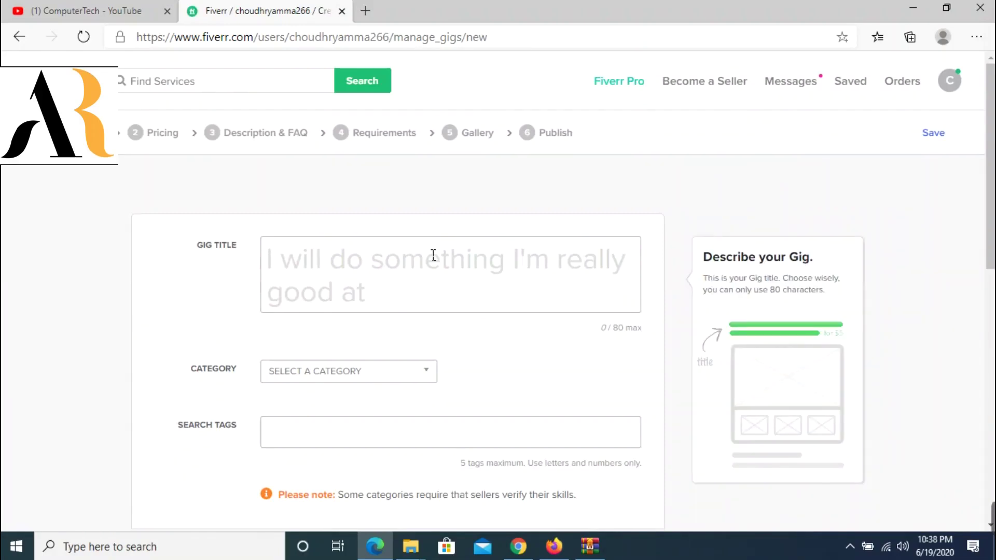
pyautogui.click(384, 272)
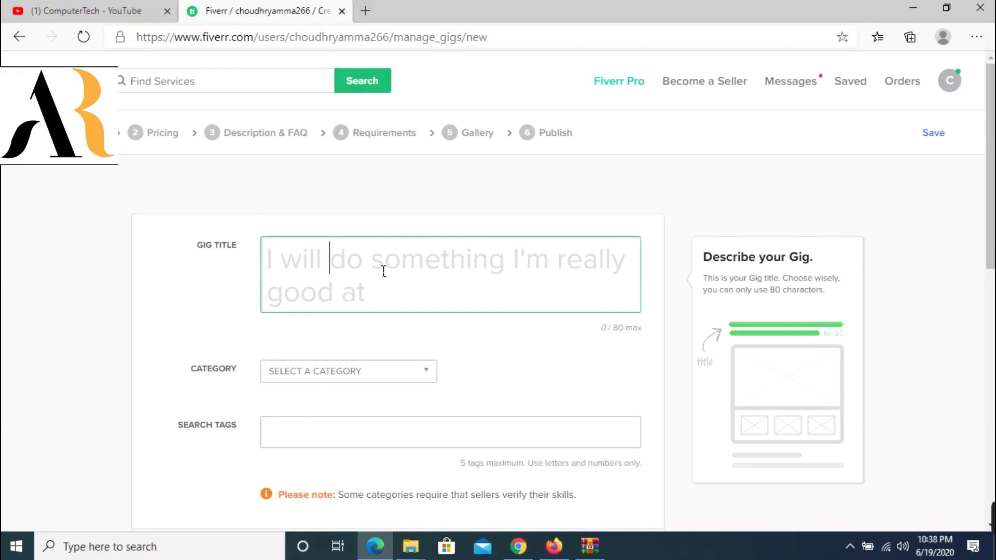
pyautogui.write('do')
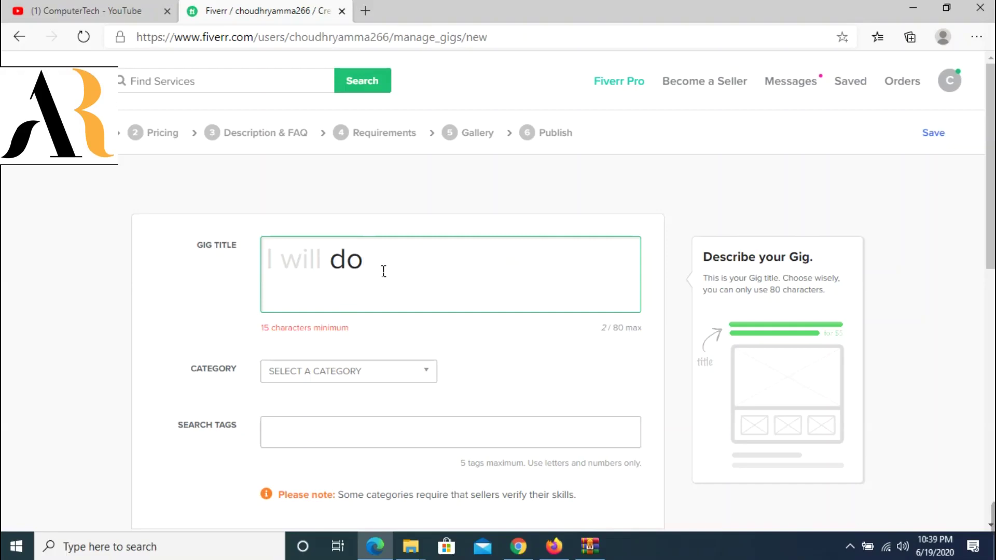
pyautogui.write(' Data')
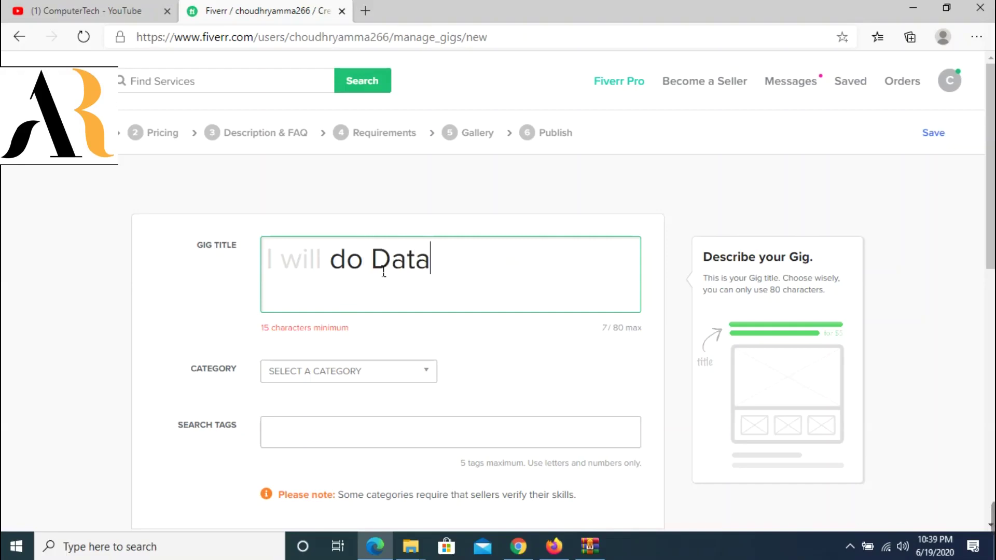
pyautogui.write(' entry')
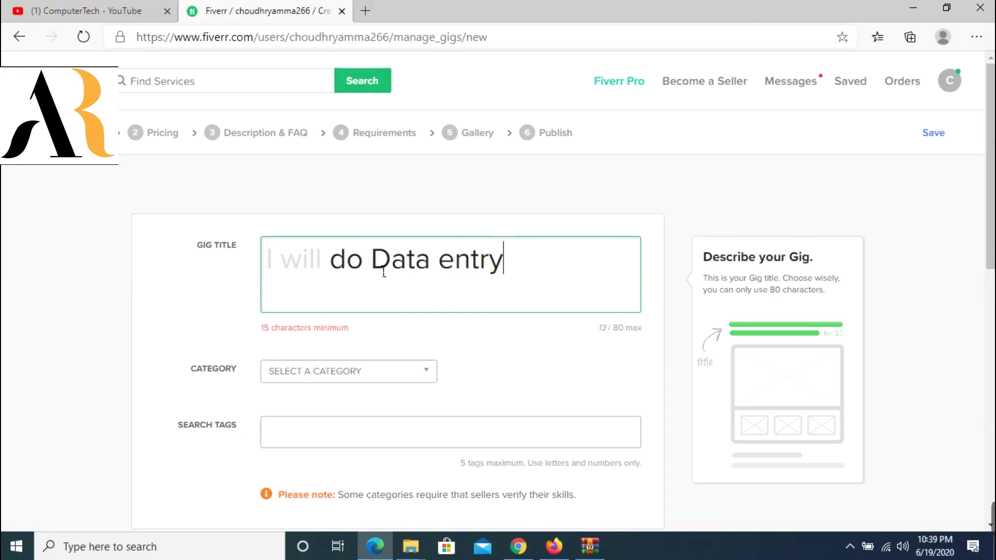
pyautogui.write(' an')
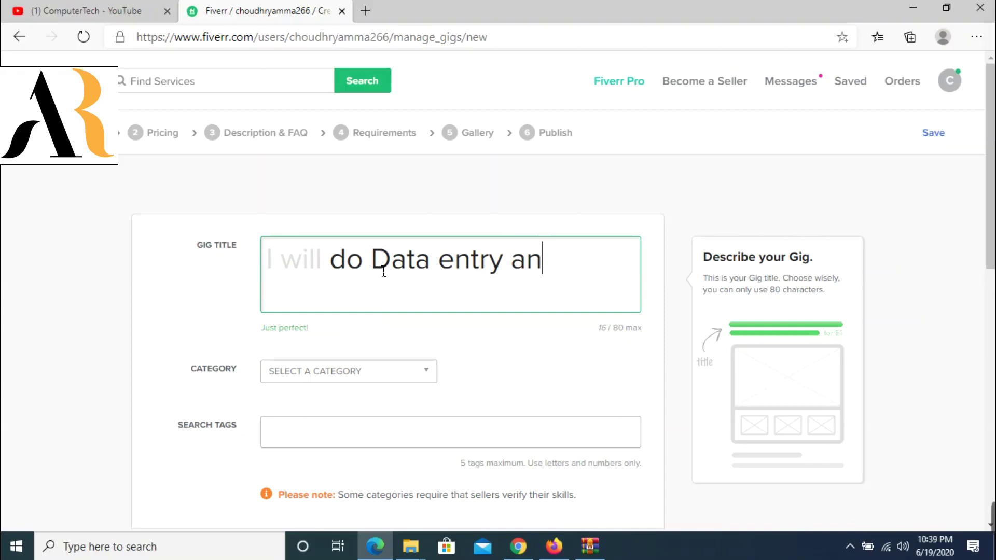
pyautogui.write('d Ex')
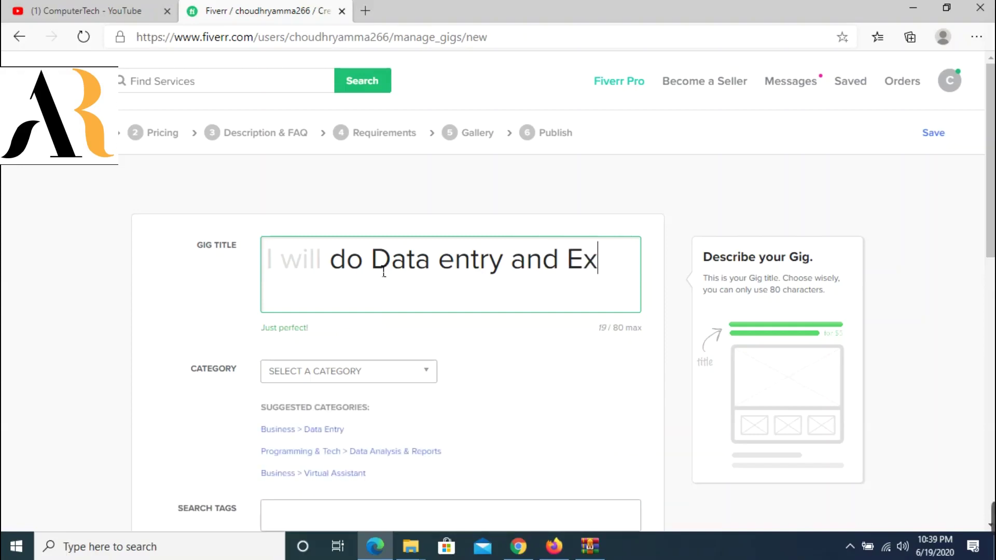
pyautogui.write('cel j')
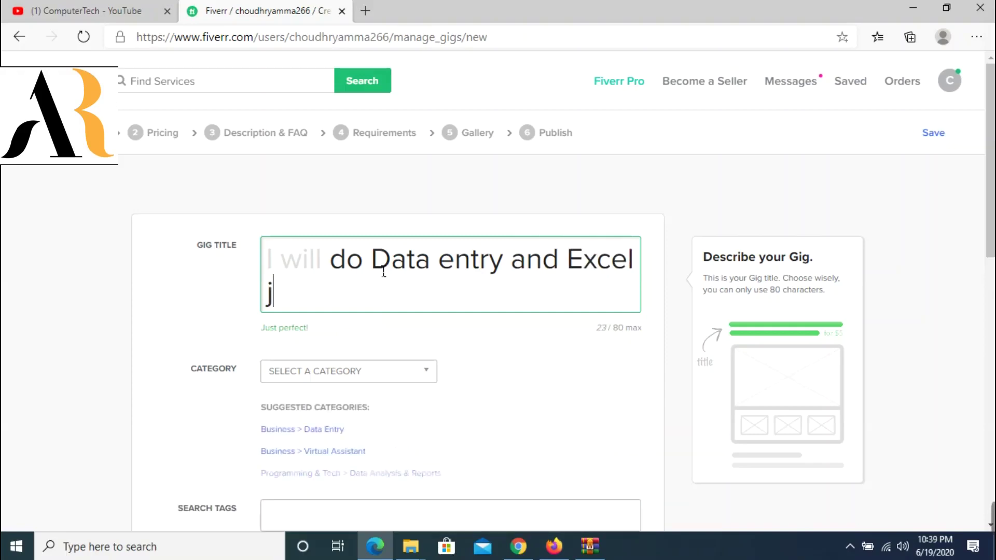
pyautogui.write('obs')
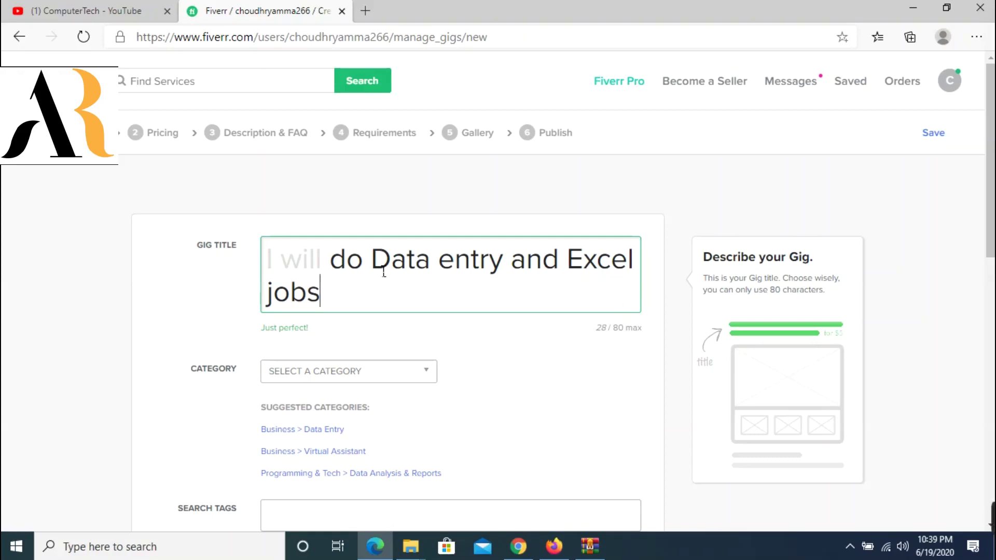
# Step: Choose Business as the gig category and Data Entry as its subcategory
pyautogui.moveTo(991, 166); pyautogui.dragTo(979, 236)
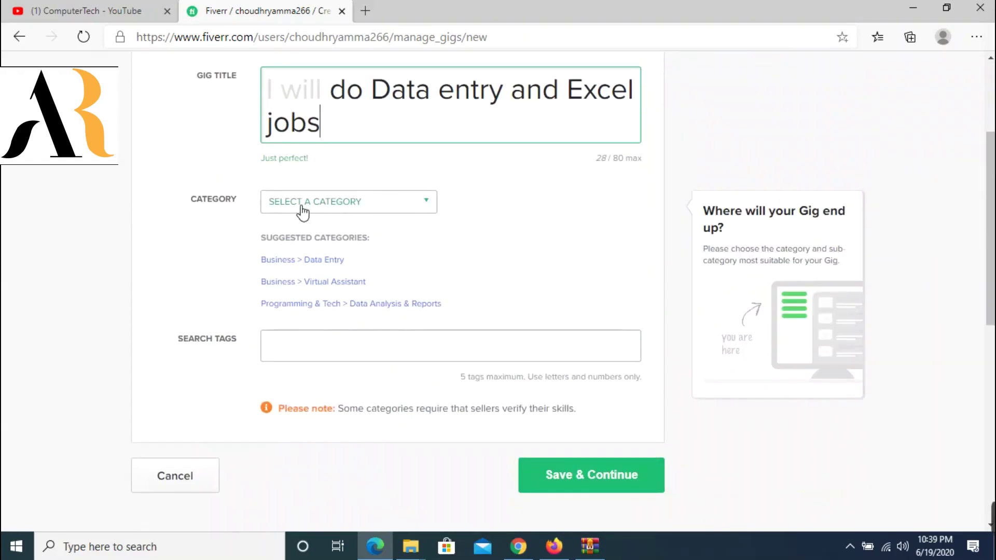
pyautogui.click(420, 213)
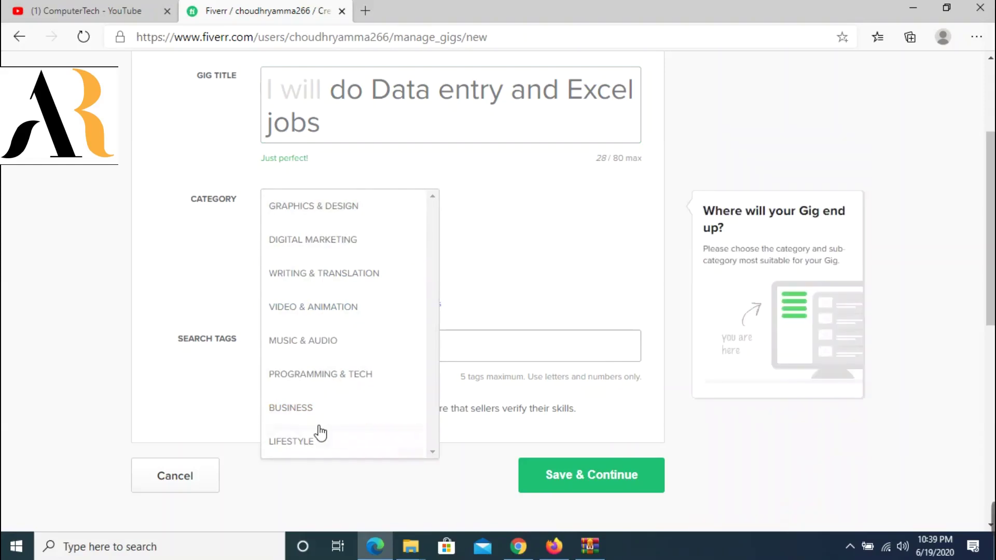
pyautogui.click(296, 410)
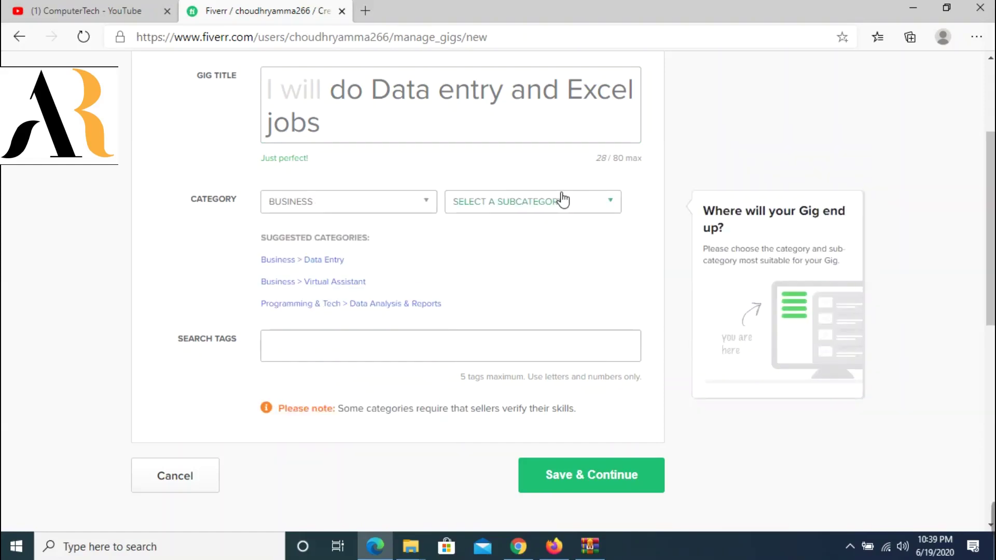
pyautogui.click(533, 205)
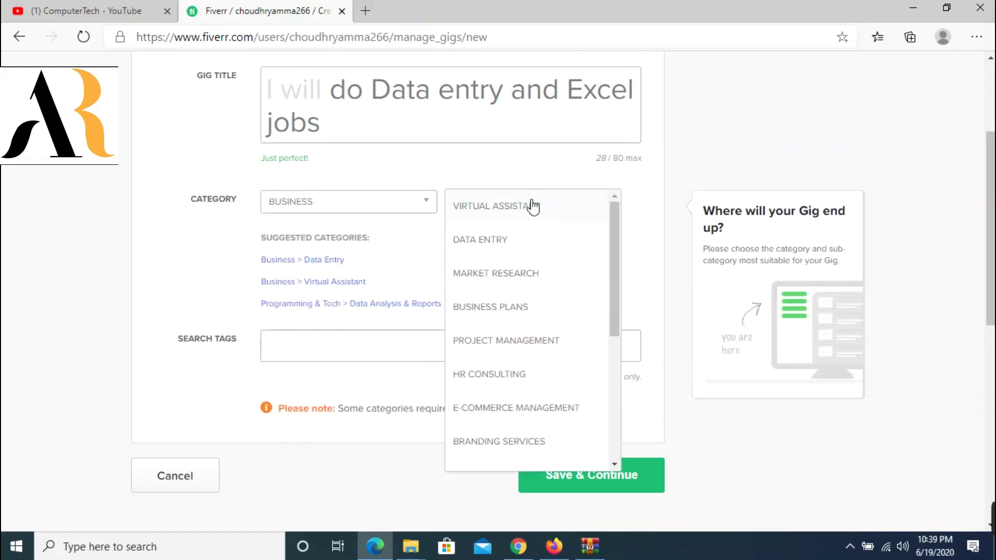
pyautogui.click(488, 240)
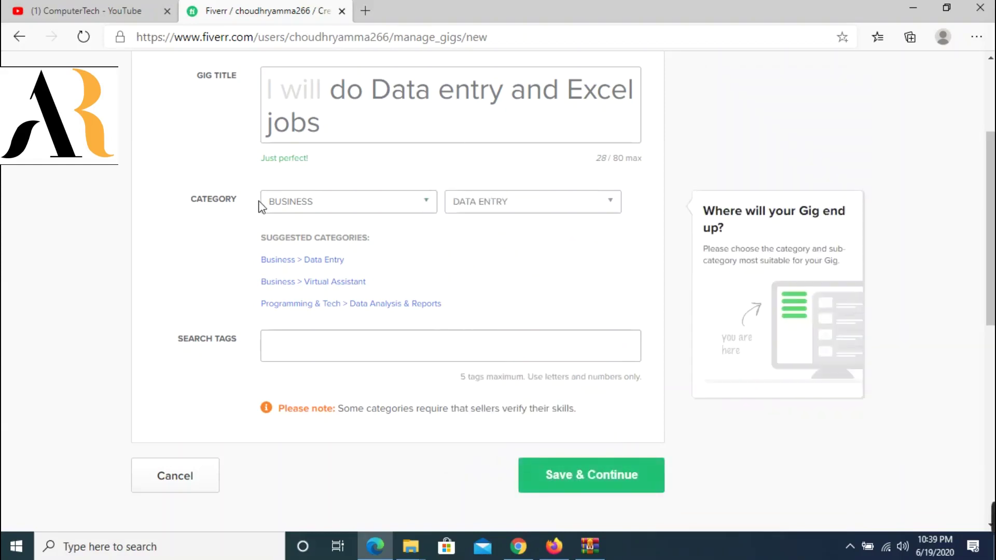
# Step: Recheck the category and subcategory lists, keeping Business › Data Entry
pyautogui.click(403, 212)
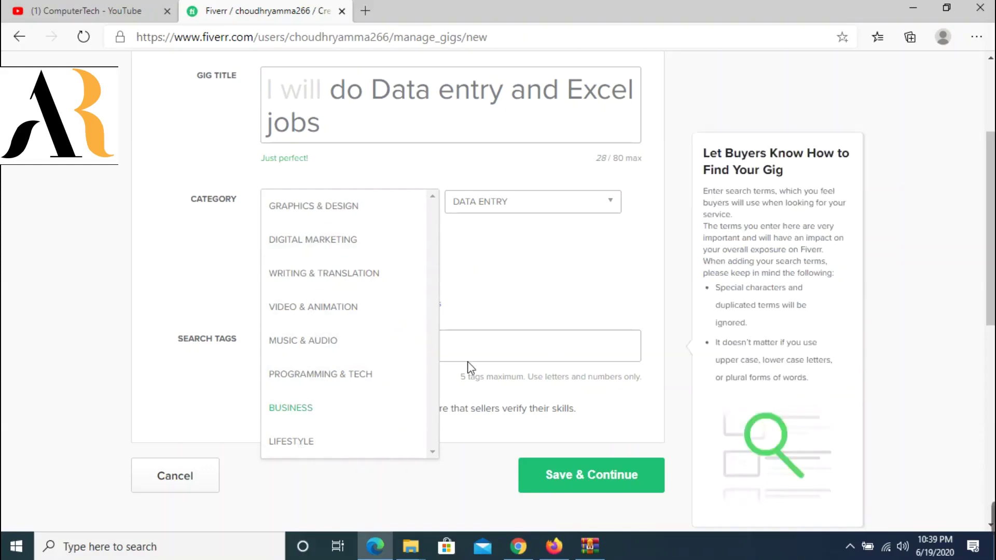
pyautogui.click(473, 275)
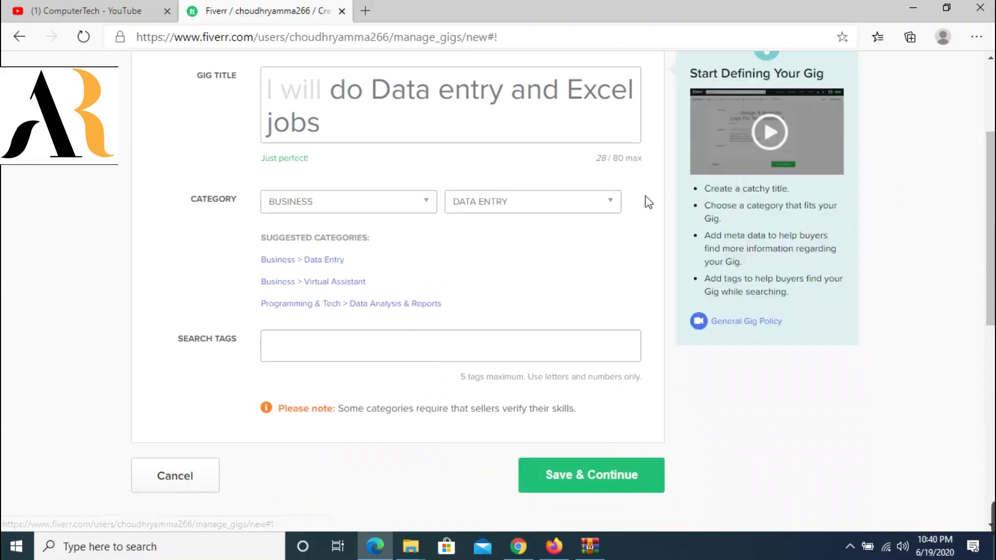
pyautogui.click(360, 205)
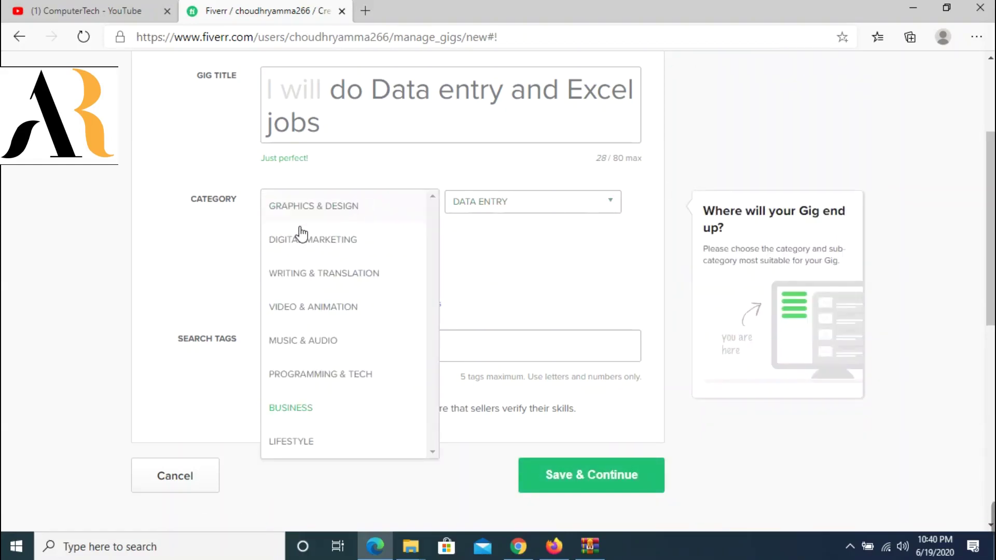
pyautogui.click(516, 266)
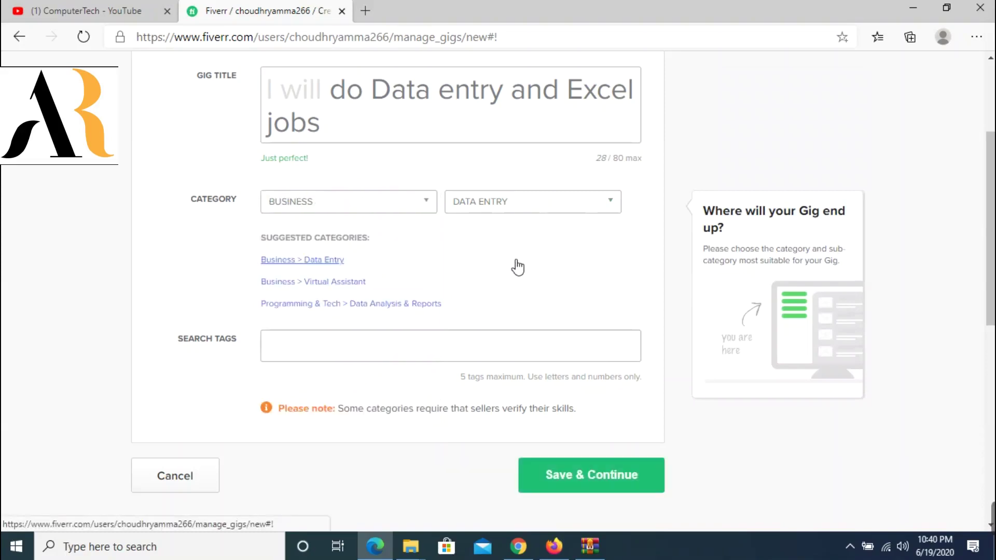
pyautogui.click(580, 212)
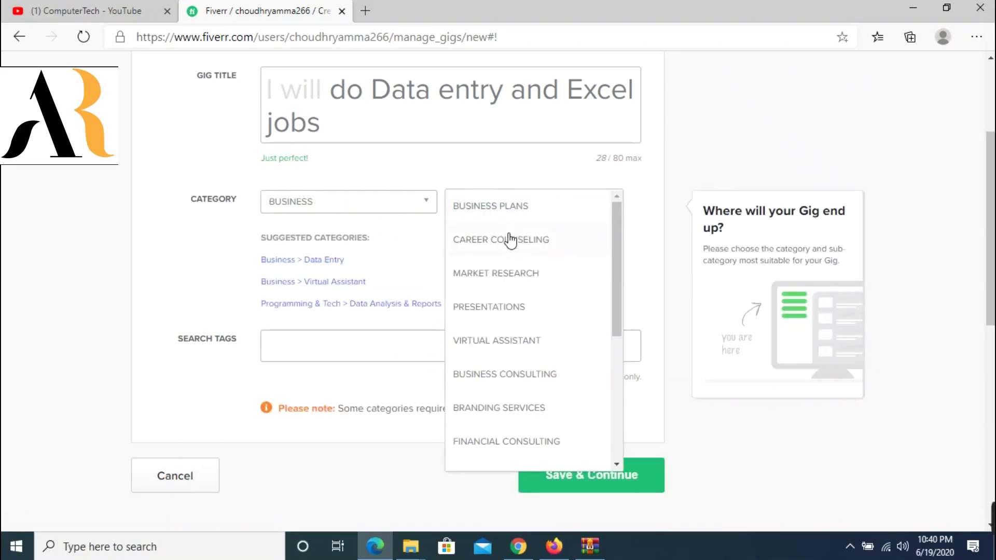
pyautogui.click(420, 245)
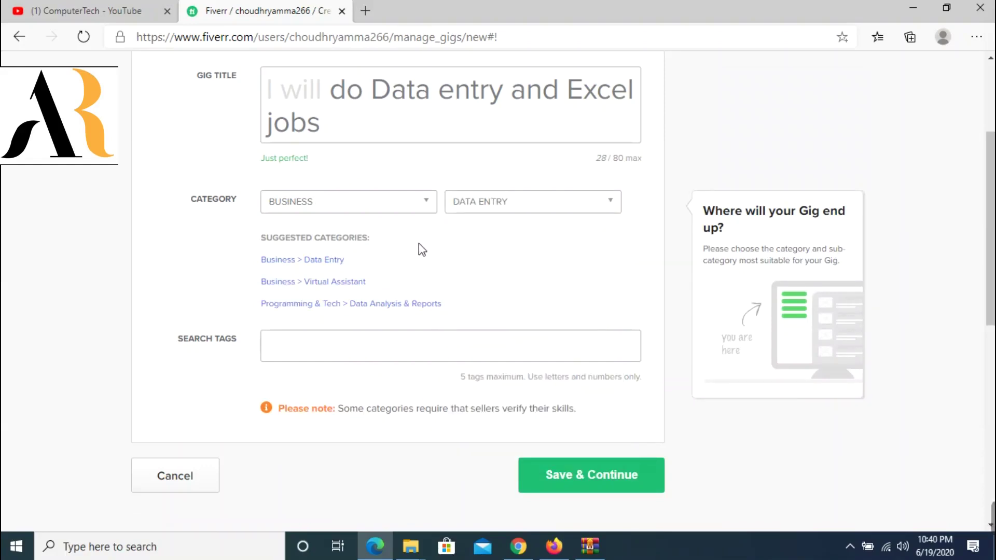
pyautogui.click(305, 345)
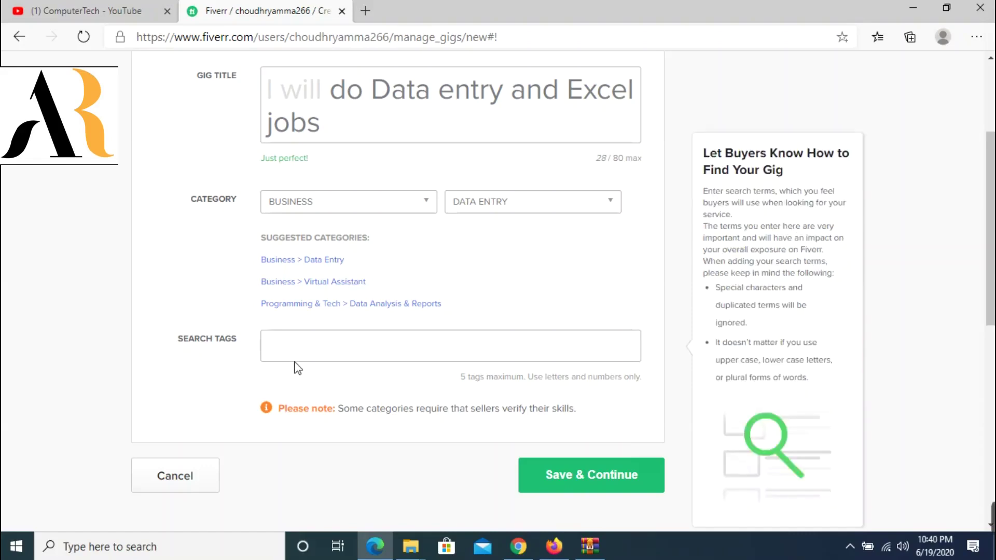
# Step: Add the search tags Data Entry, Excel, typing and Pdf
pyautogui.click(328, 348)
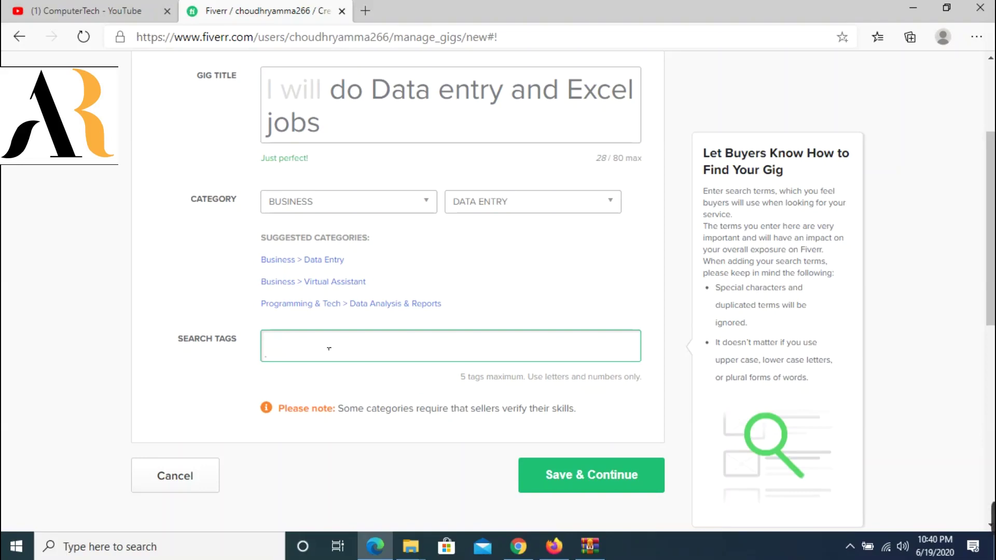
pyautogui.write('Data ')
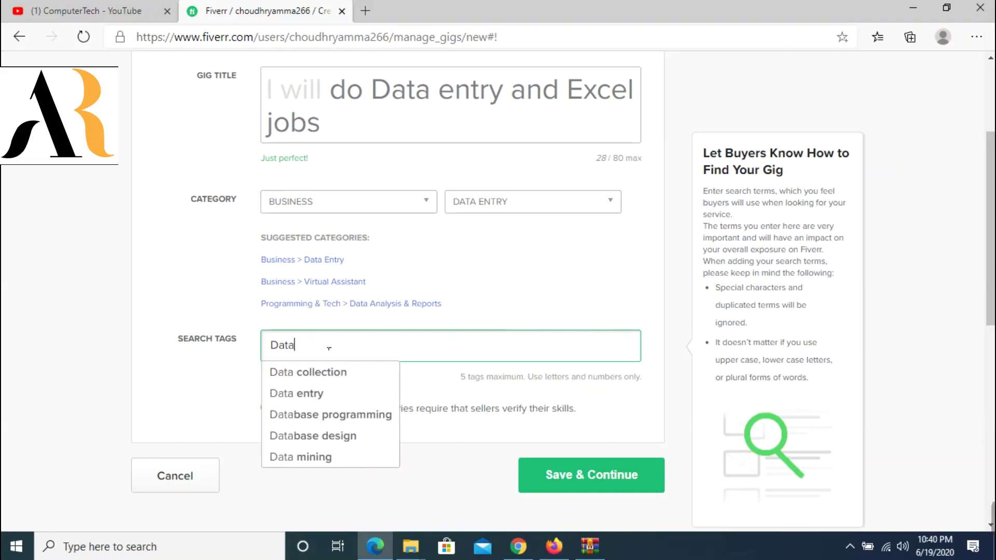
pyautogui.write('E')
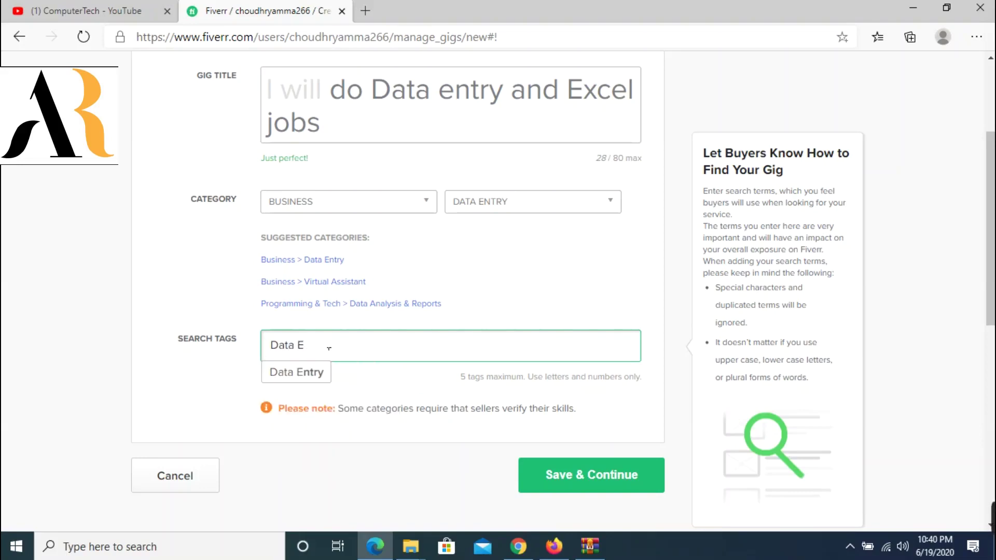
pyautogui.write('ntry')
pyautogui.press('Return')
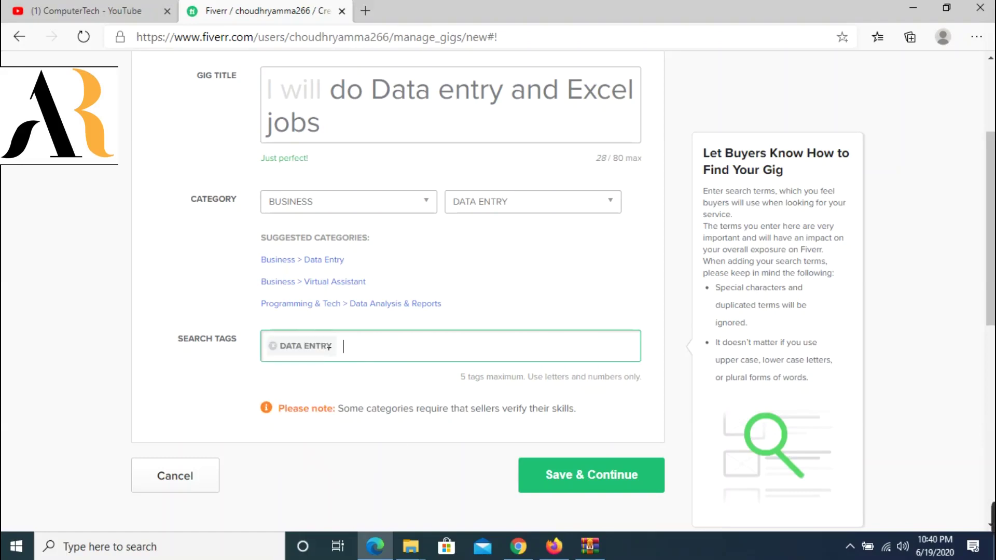
pyautogui.write('Excel')
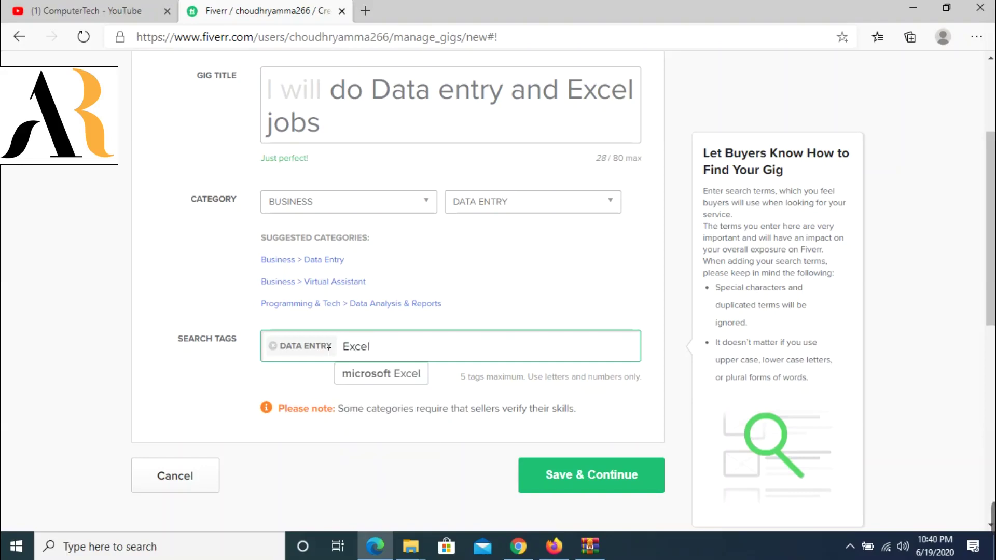
pyautogui.press('Return')
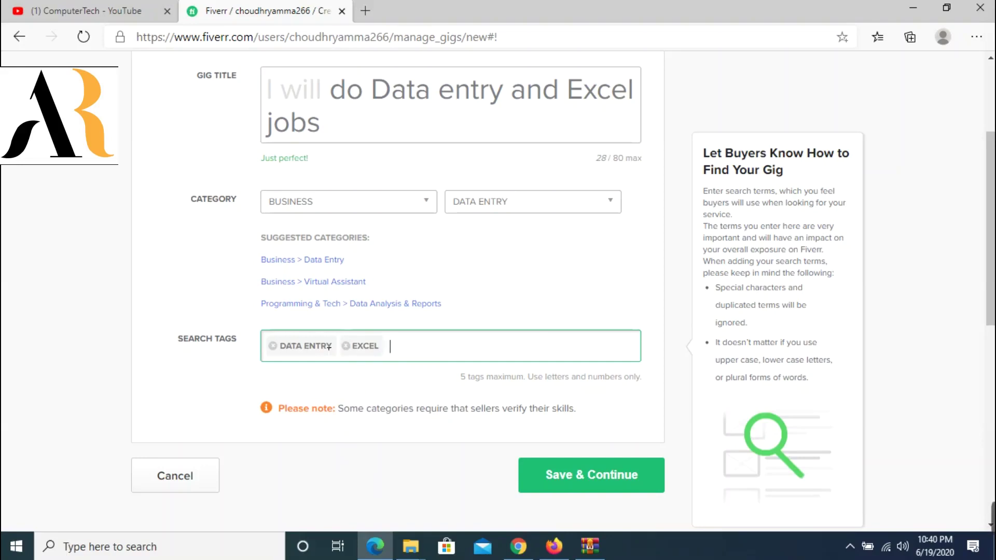
pyautogui.write('typ')
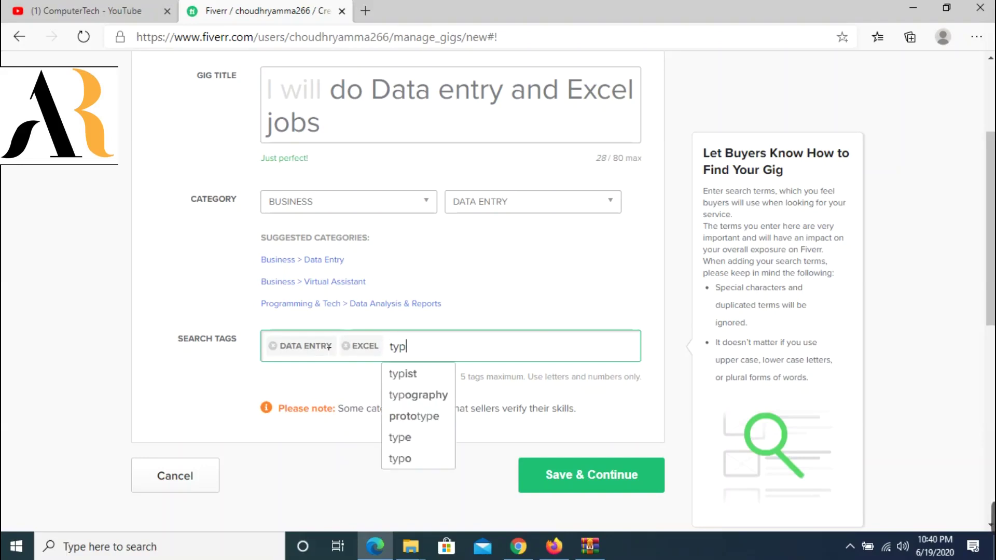
pyautogui.write('ing')
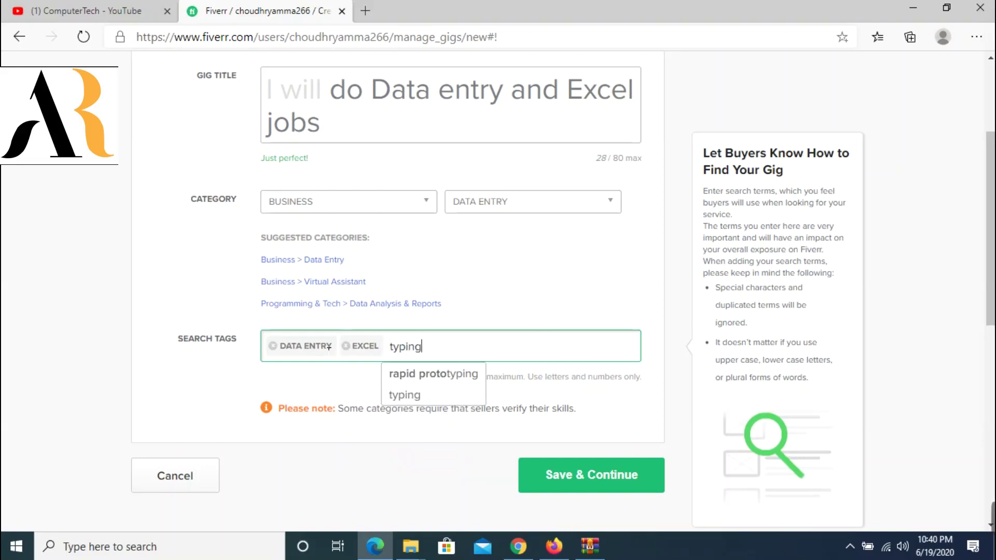
pyautogui.press('Return')
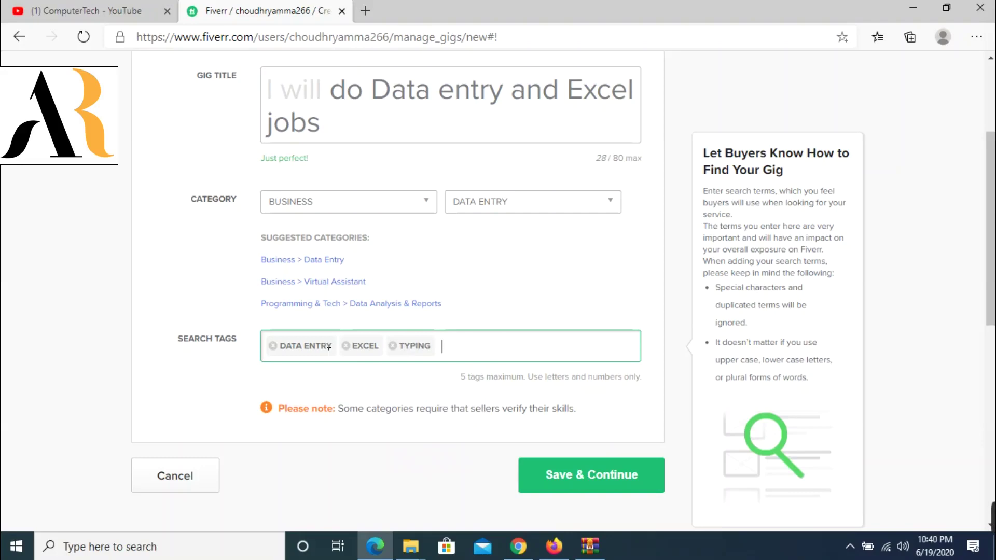
pyautogui.write('Pdf')
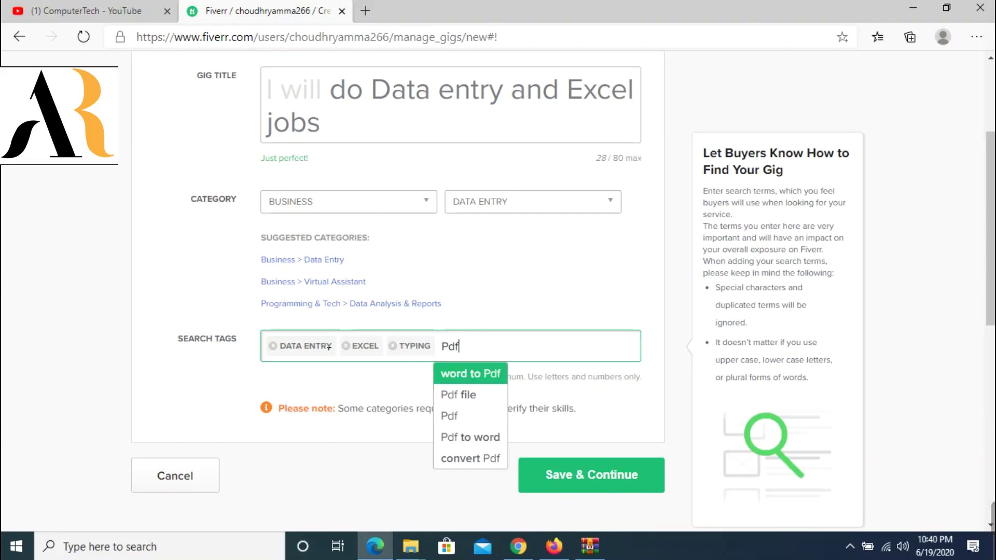
pyautogui.press('Return')
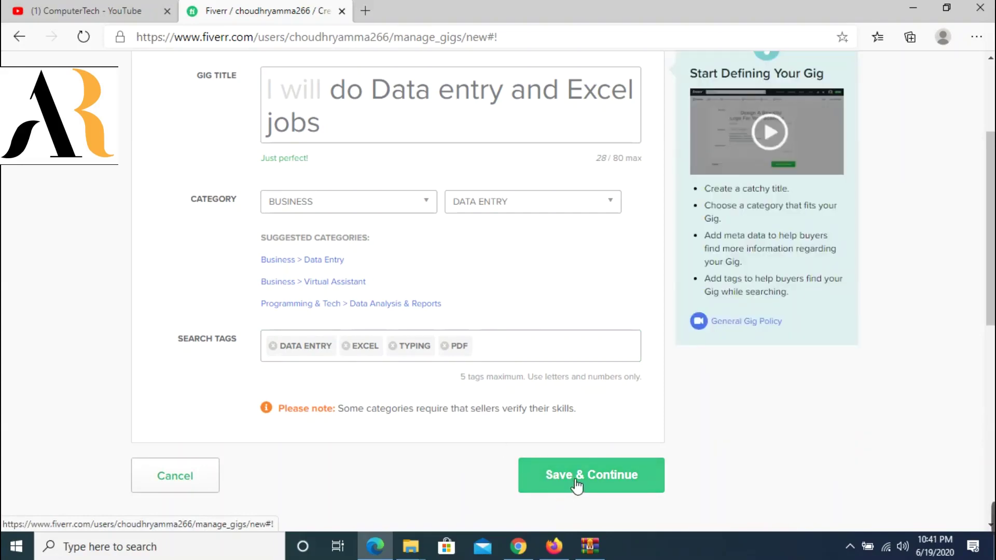
# Step: Save the gig overview and scroll to the empty Basic package on Scope & Pricing
pyautogui.click(576, 485)
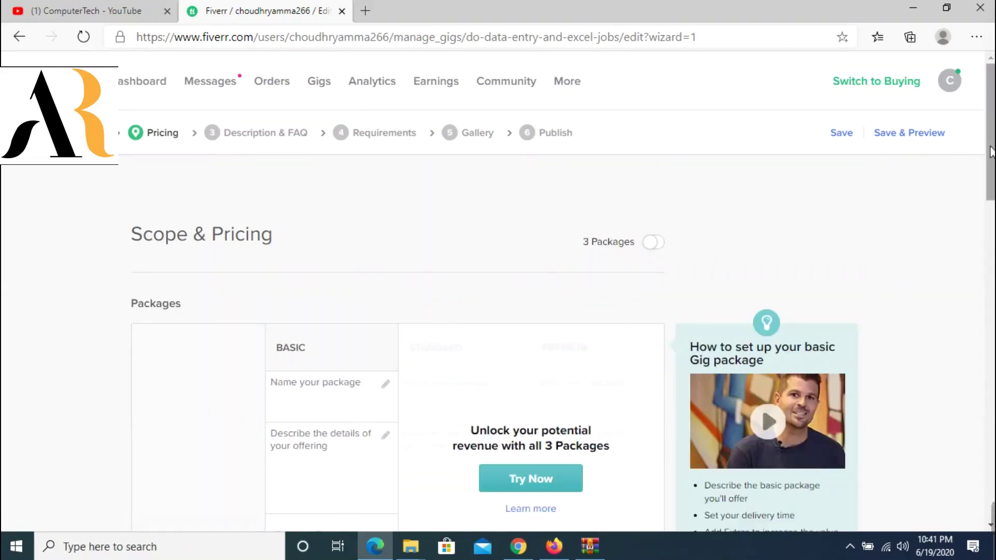
pyautogui.scroll(-5, 989, 161)
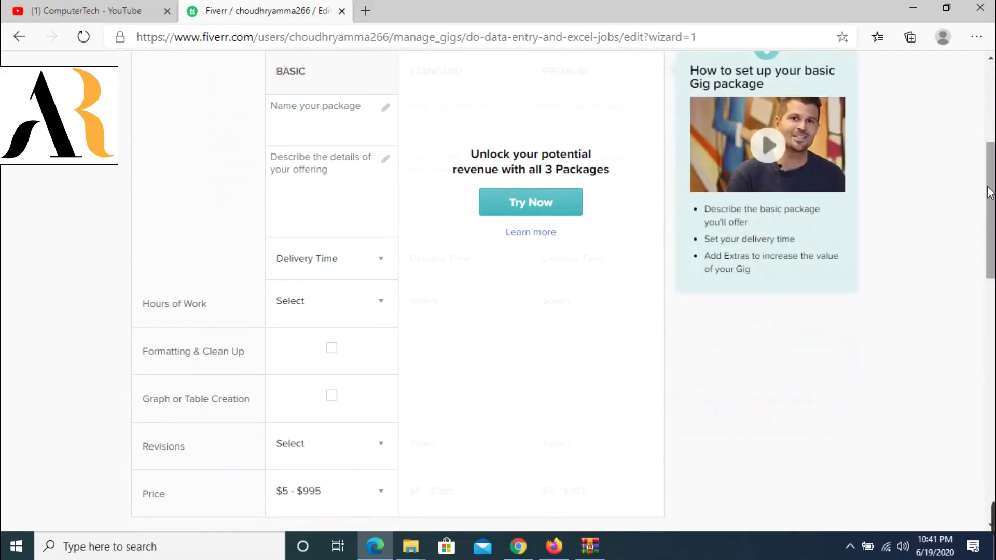
pyautogui.moveTo(988, 192); pyautogui.dragTo(988, 180)
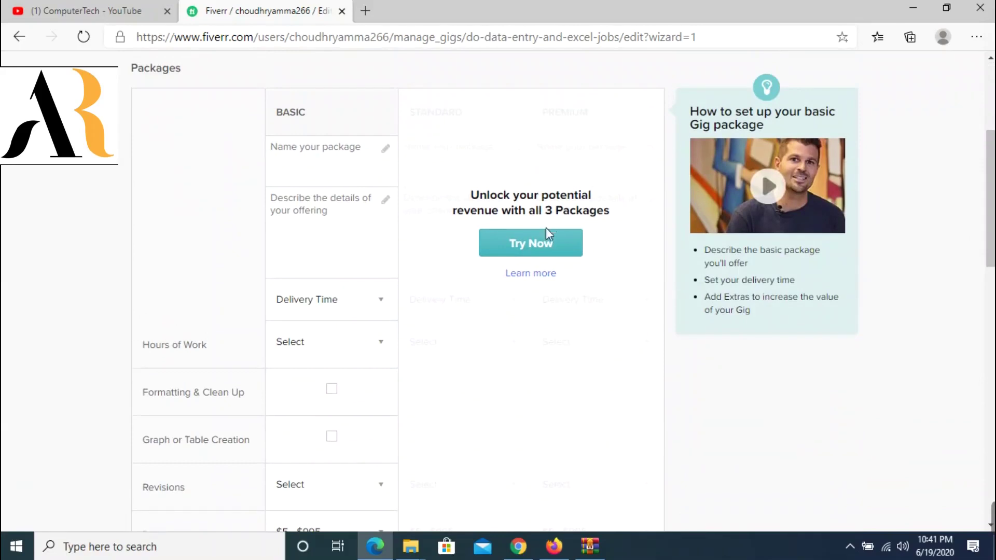
# Step: Switch on the 3 Packages option and close the packages intro dialog
pyautogui.click(523, 253)
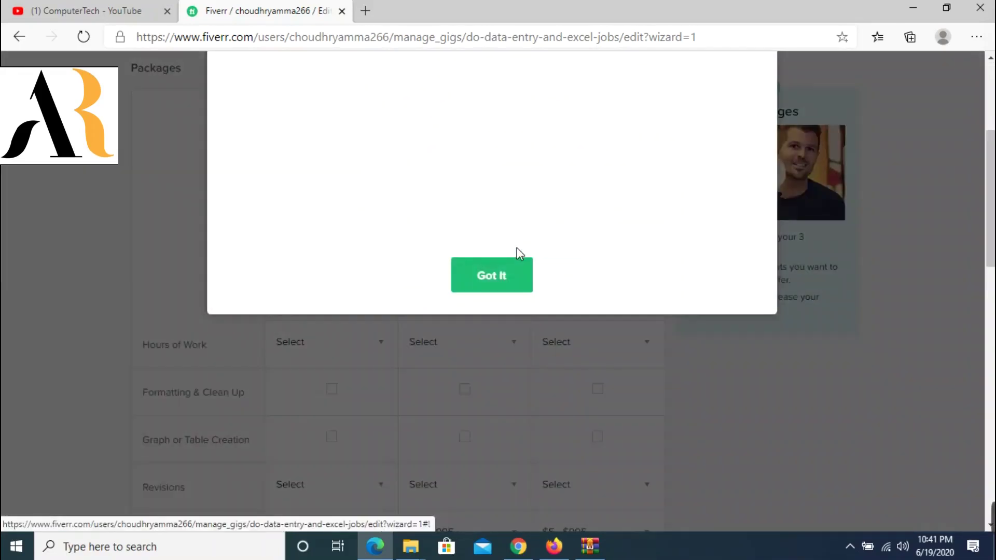
pyautogui.click(478, 278)
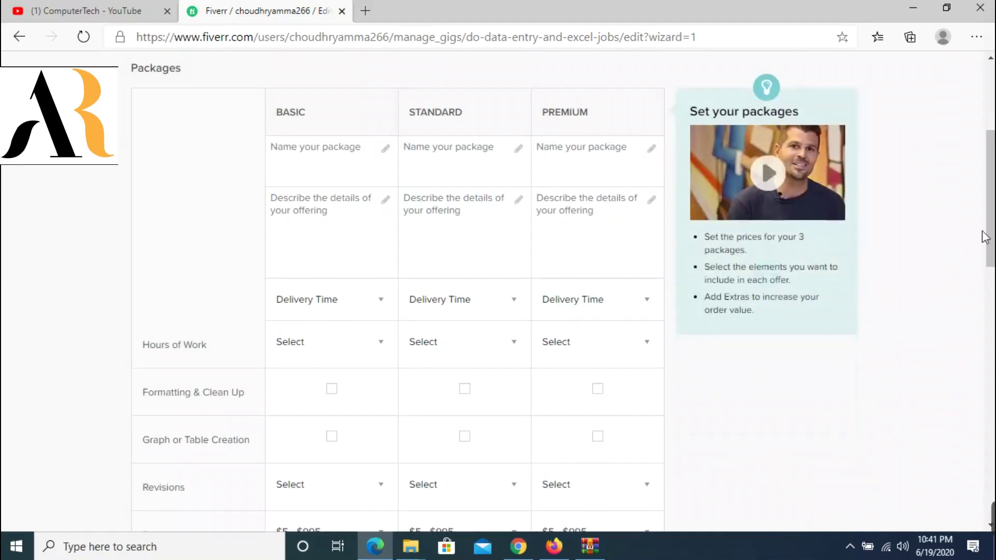
pyautogui.scroll(-1, 980, 244)
pyautogui.scroll(1, 982, 242)
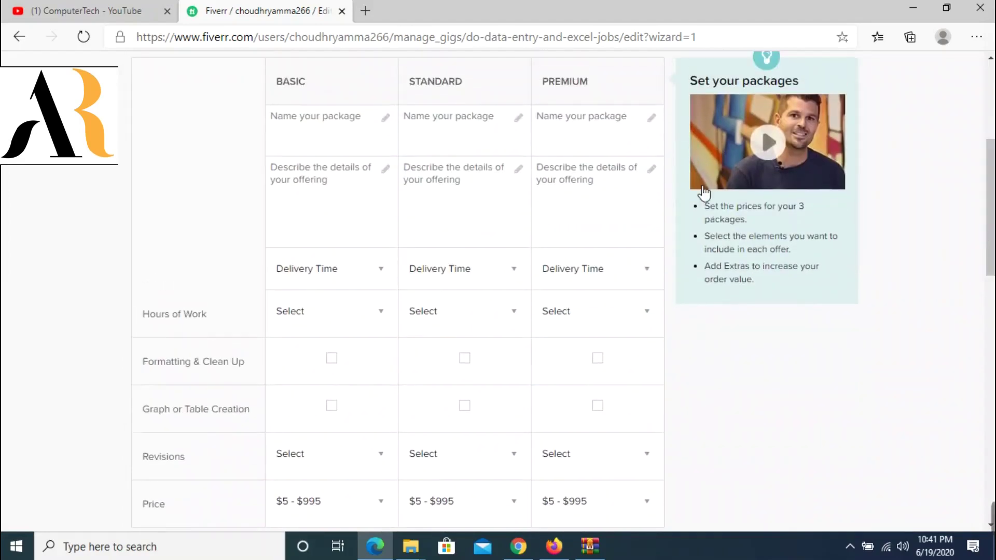
# Step: Copy the BASIC column header for use as the Basic package name
pyautogui.click(297, 126)
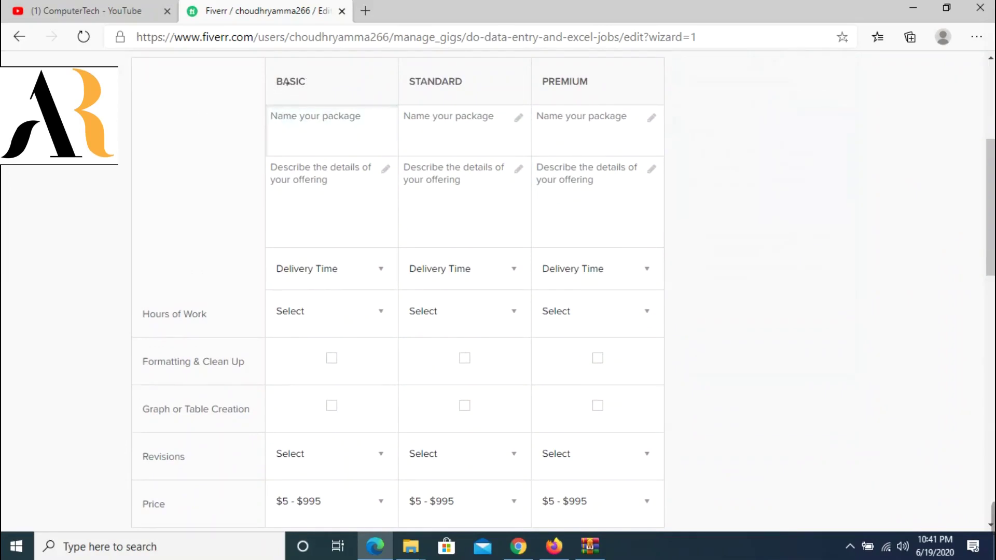
pyautogui.click(285, 83)
pyautogui.doubleClick(284, 83)
pyautogui.hotkey('ctrl', 'c')
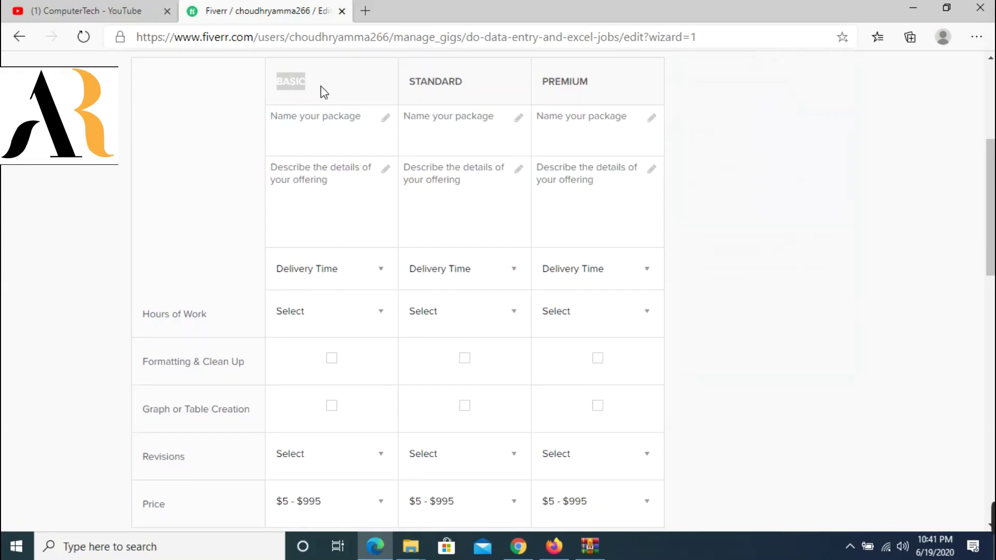
pyautogui.click(299, 139)
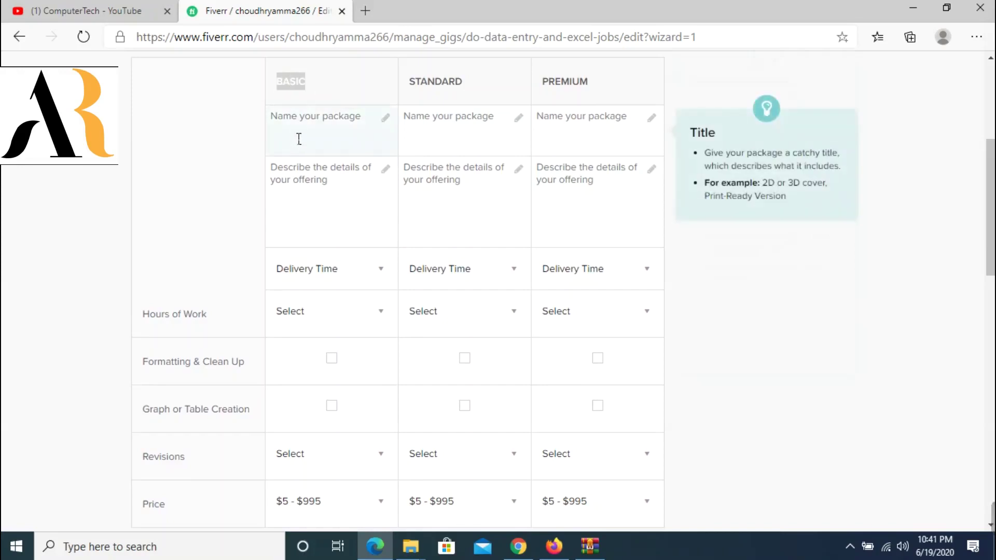
# Step: Paste the headers BASIC, STANDARD and PREMIUM into each column's package name field
pyautogui.hotkey('ctrl', 'v')
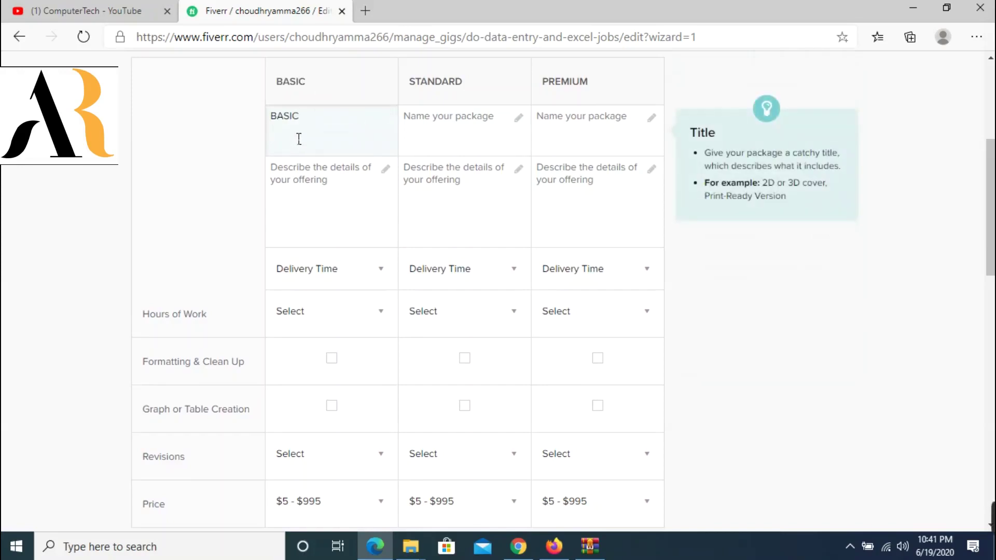
pyautogui.doubleClick(421, 87)
pyautogui.hotkey('ctrl', 'c')
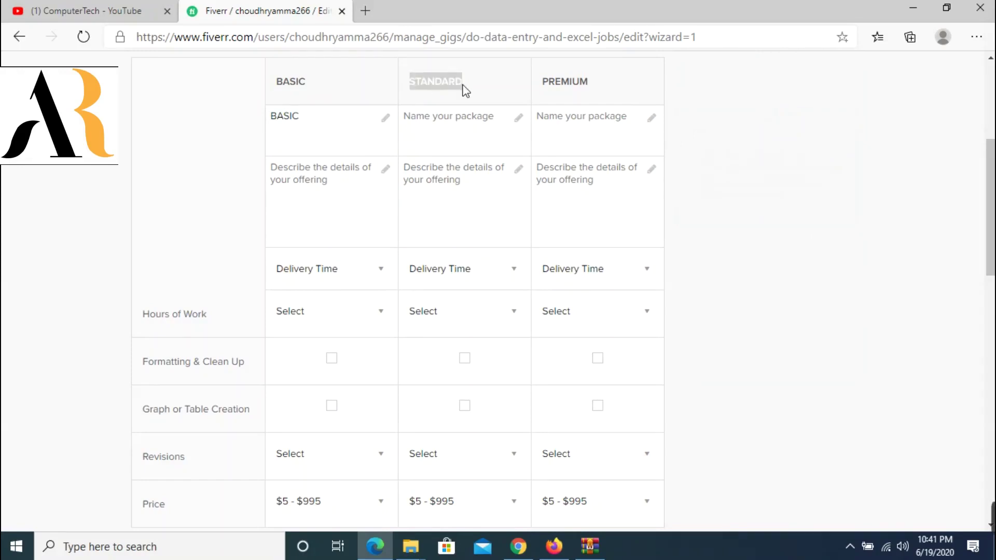
pyautogui.click(446, 123)
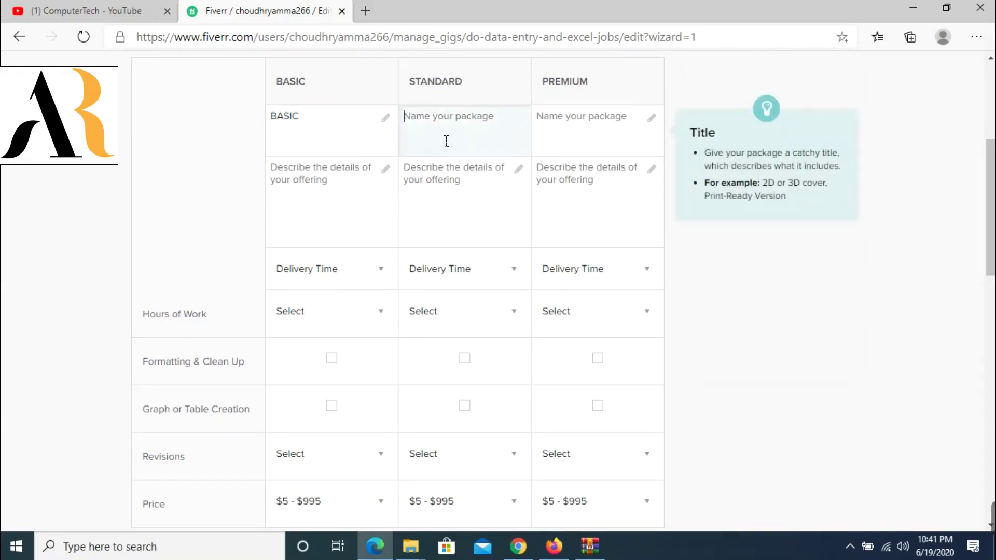
pyautogui.hotkey('ctrl', 'v')
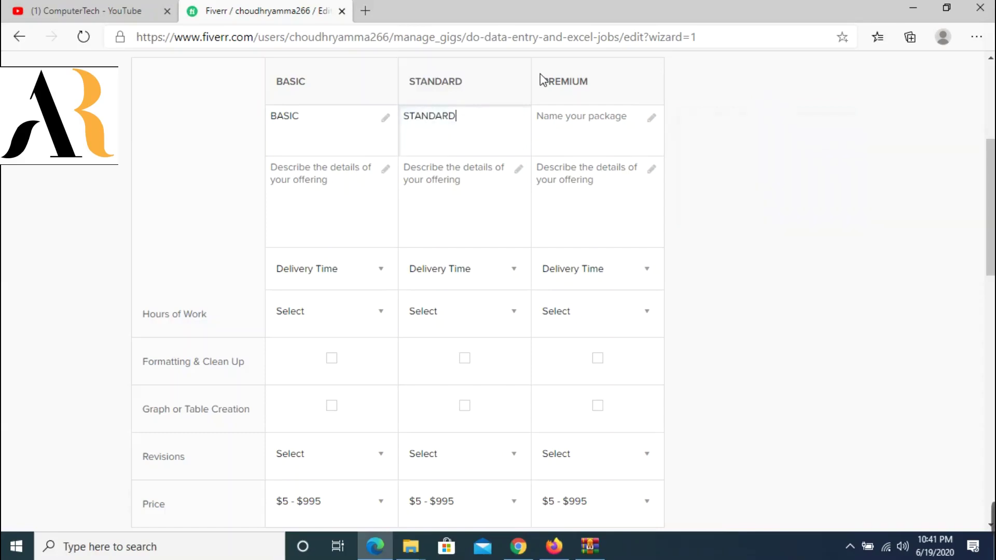
pyautogui.click(551, 81)
pyautogui.moveTo(550, 81); pyautogui.dragTo(596, 89)
pyautogui.hotkey('ctrl', 'c')
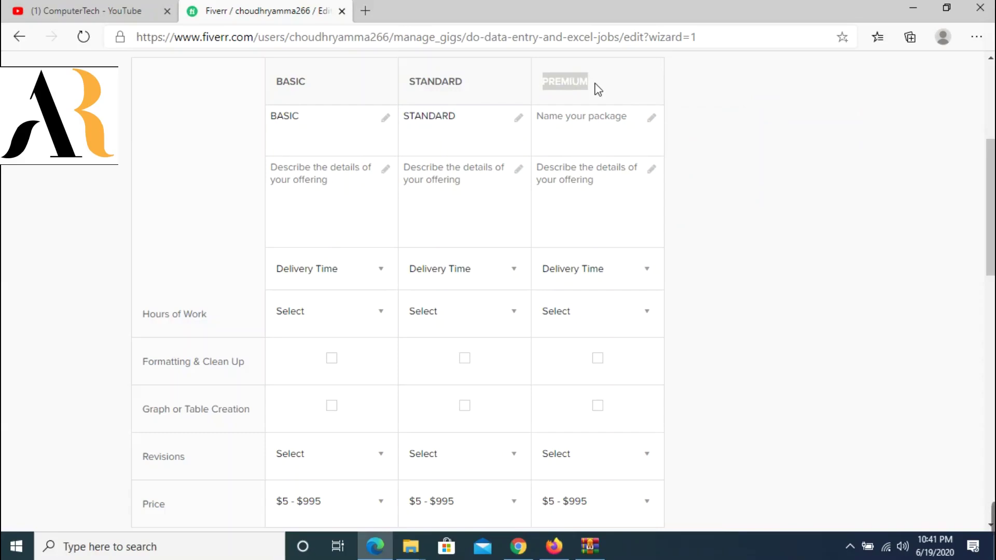
pyautogui.click(587, 132)
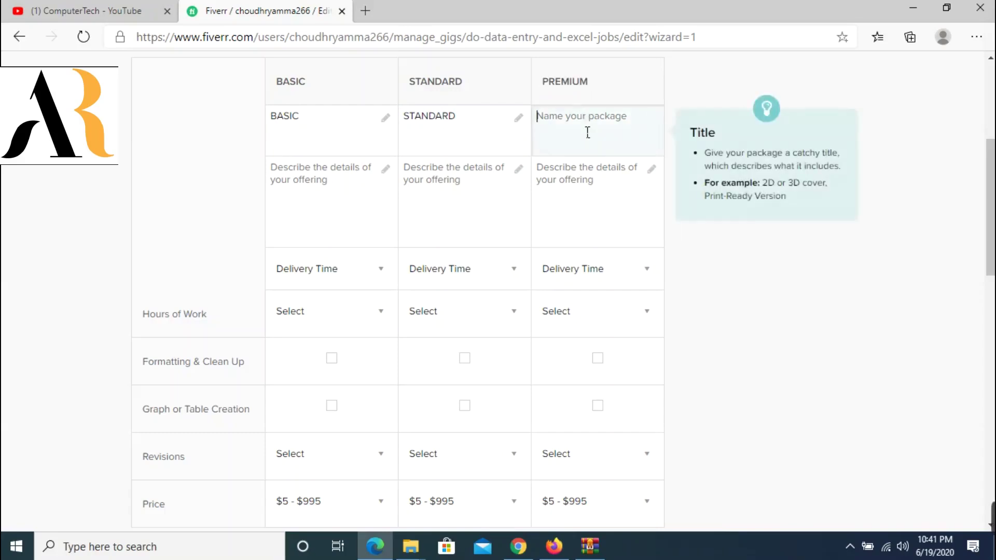
pyautogui.hotkey('ctrl', 'v')
pyautogui.click(289, 202)
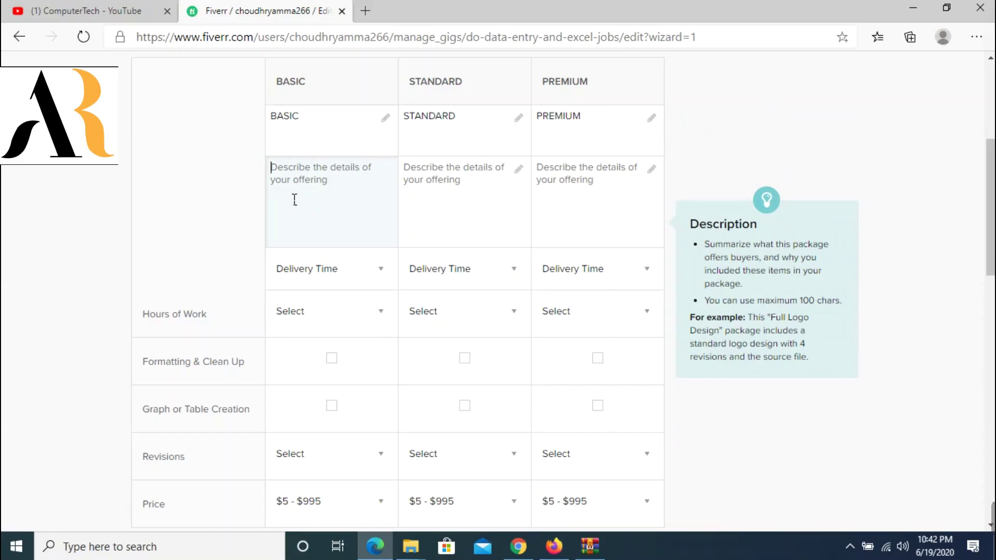
# Step: Enter '3 hours work of data entry and Excel as per buyer instructions' as the Basic description, then select it to copy
pyautogui.click(325, 118)
pyautogui.click(315, 92)
pyautogui.click(318, 228)
pyautogui.click(312, 138)
pyautogui.click(316, 197)
pyautogui.write('3 ')
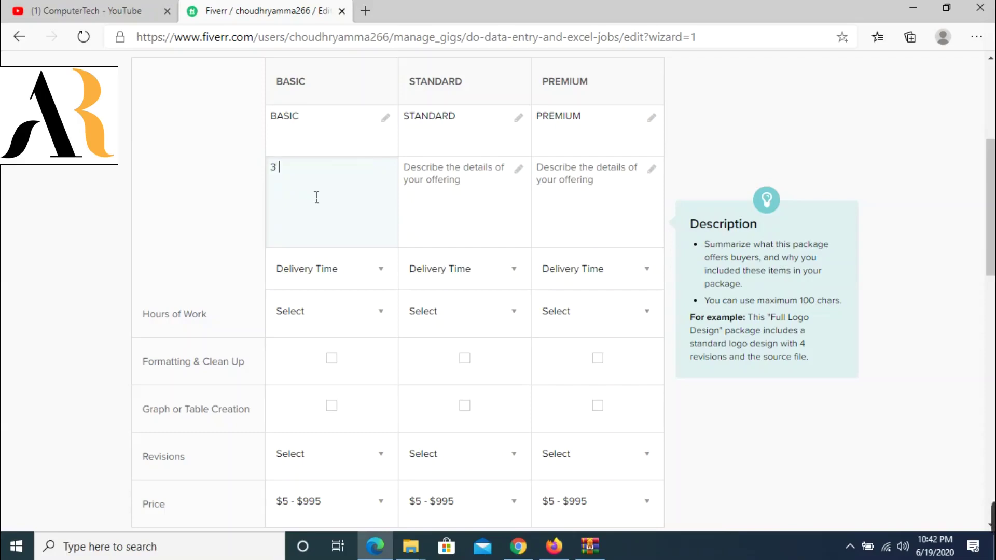
pyautogui.write('hours works')
pyautogui.press('BackSpace')
pyautogui.write('of dat')
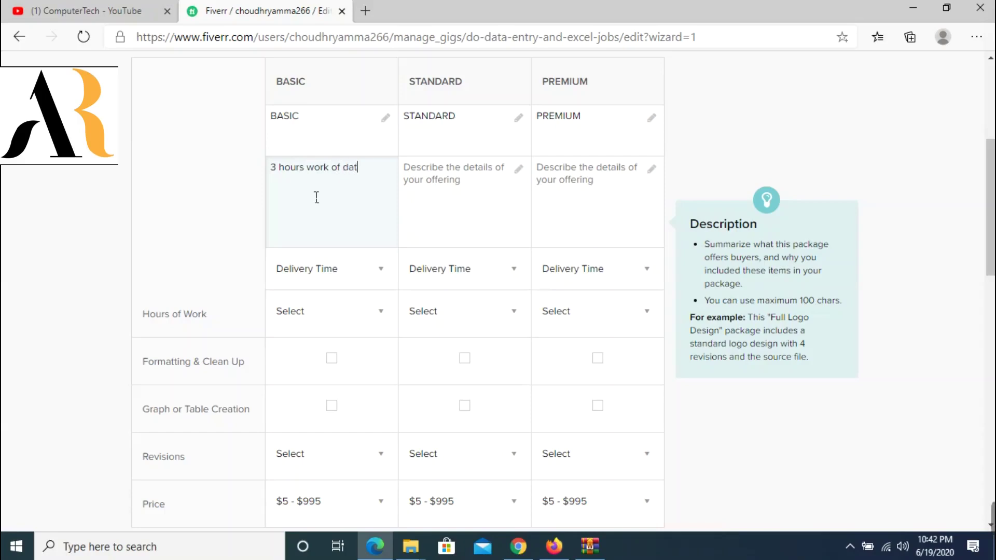
pyautogui.write('a entry and Exc')
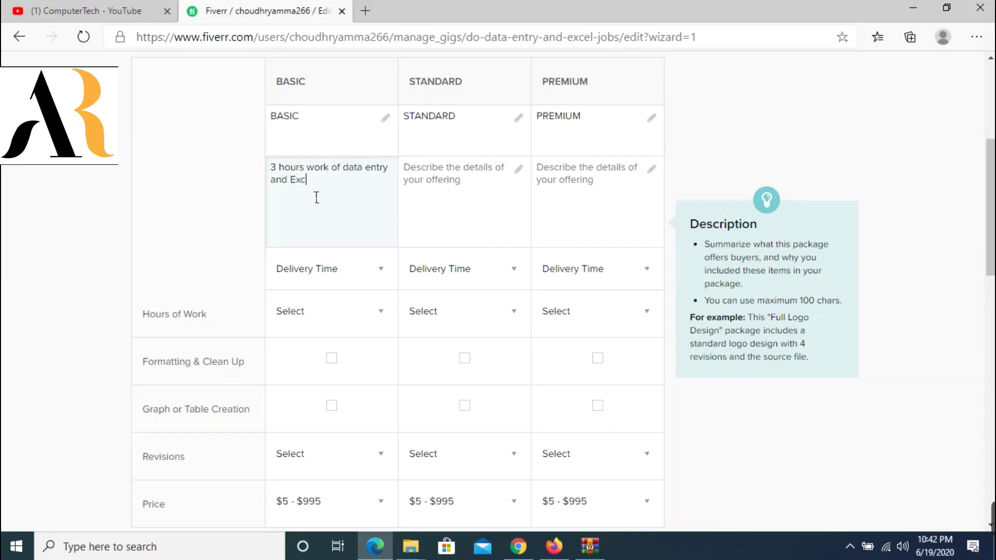
pyautogui.write('el as per buyer instru')
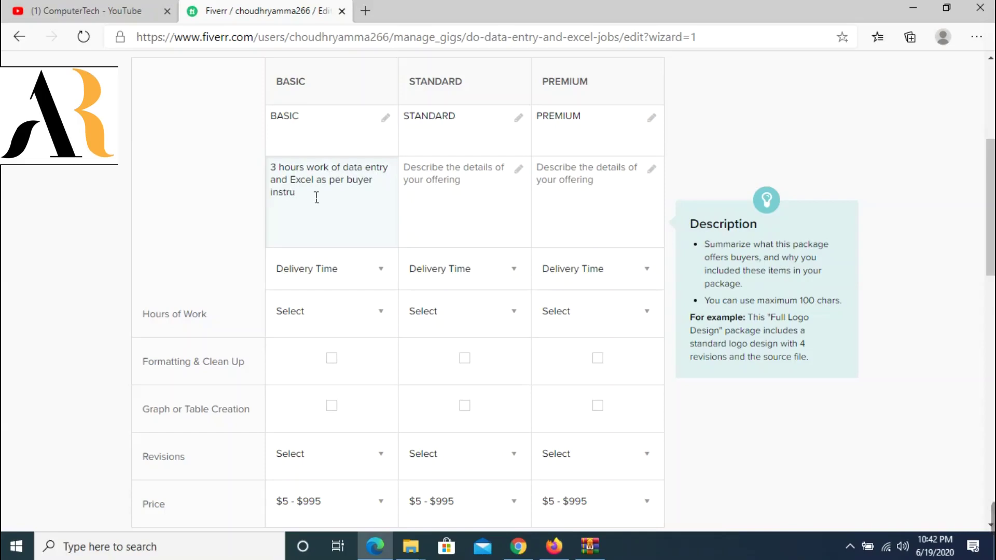
pyautogui.write('ctions')
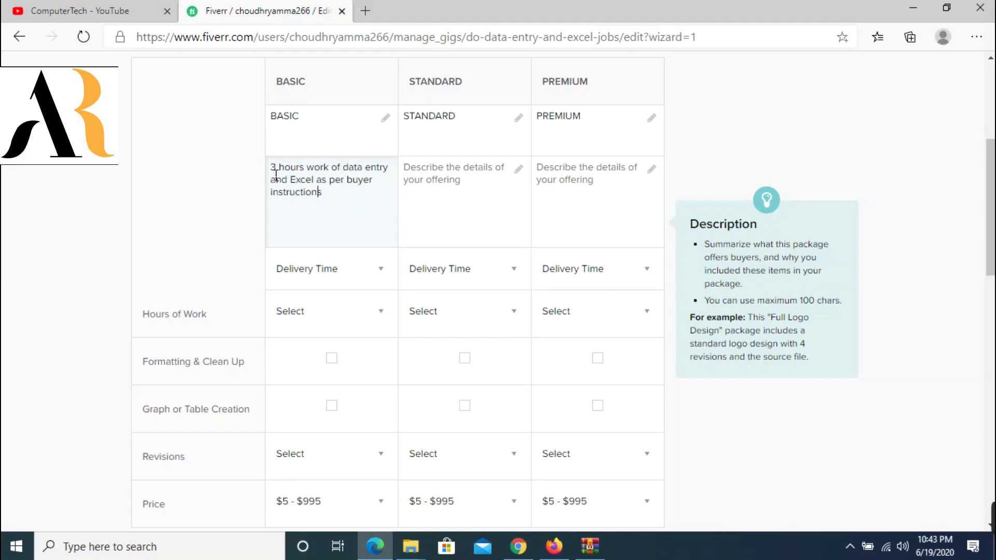
pyautogui.hotkey('ctrl', 'a')
pyautogui.hotkey('ctrl', 'c')
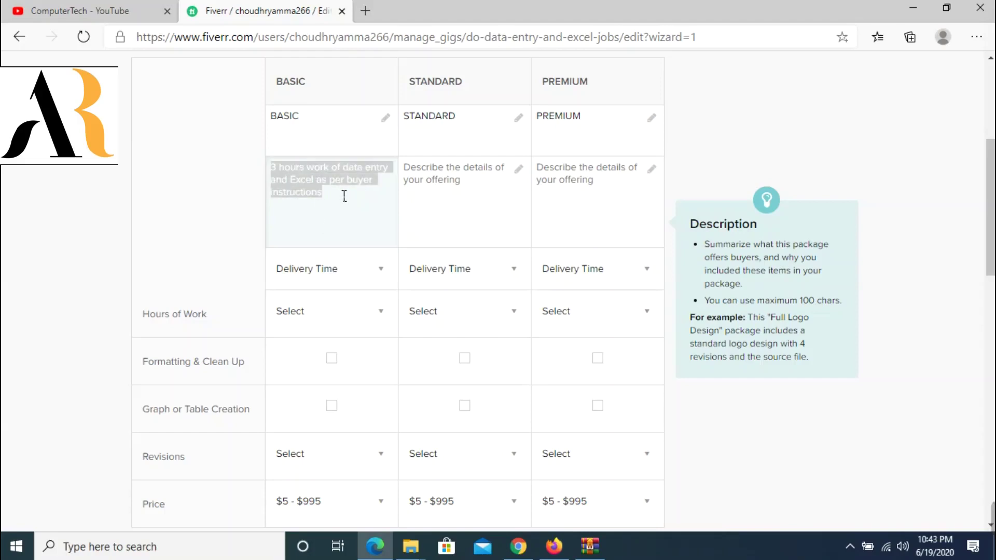
# Step: Paste the description into Standard and change the hours from 3 to 6
pyautogui.click(431, 181)
pyautogui.hotkey('ctrl', 'v')
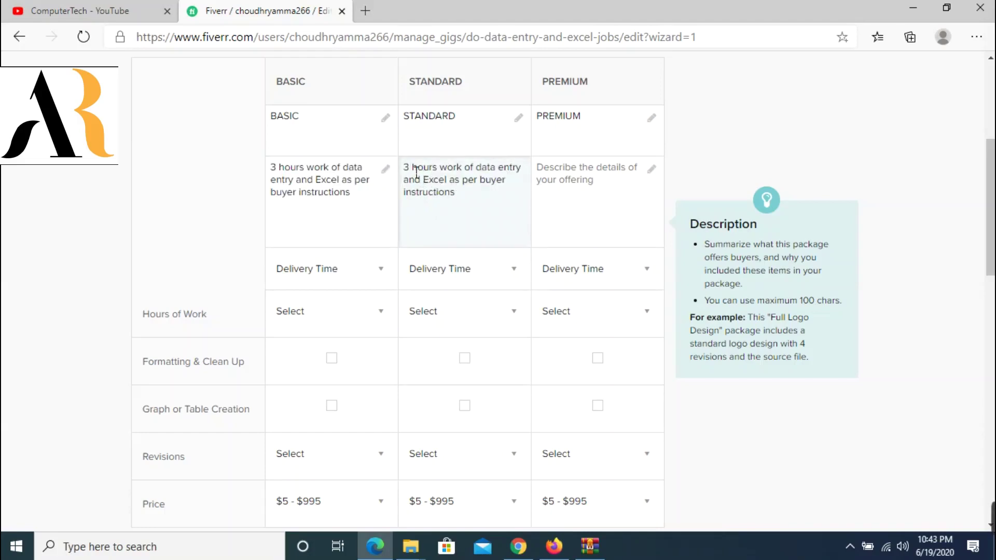
pyautogui.press('BackSpace')
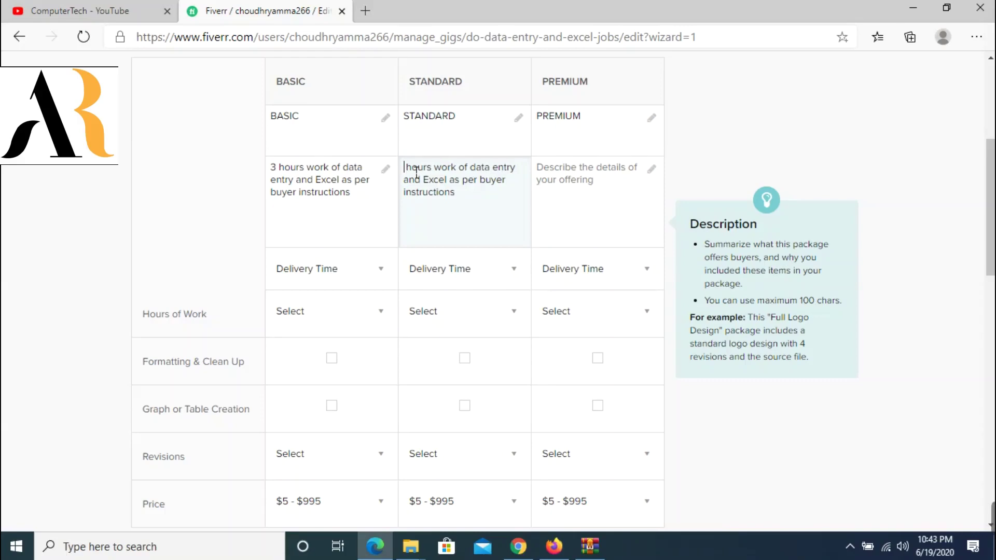
pyautogui.write('6')
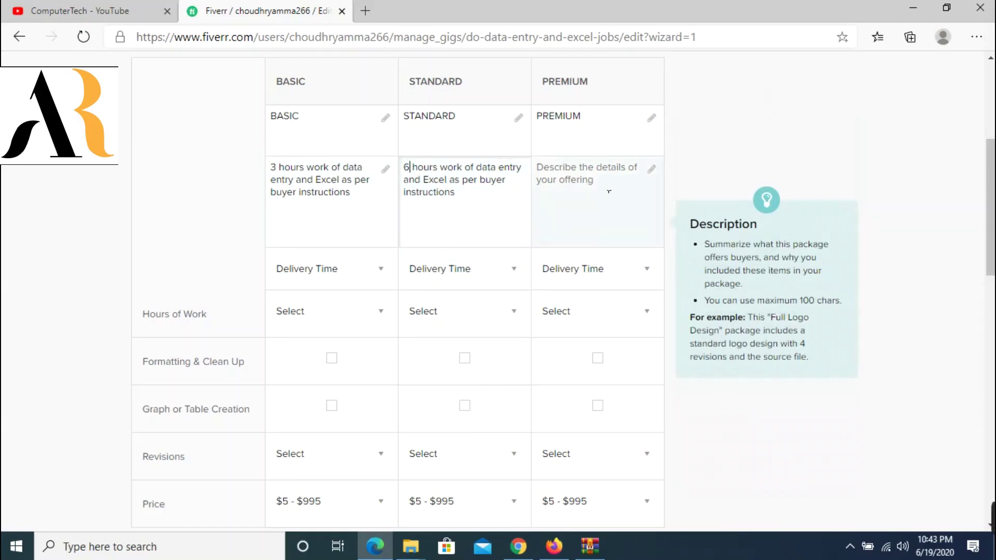
# Step: Paste the description into Premium and change the hours from 3 to 9
pyautogui.click(560, 188)
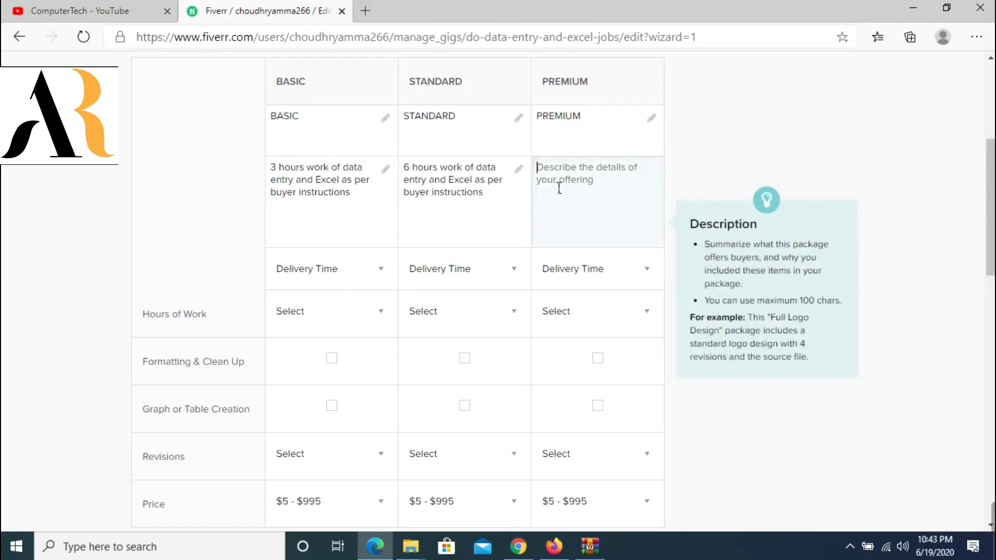
pyautogui.hotkey('ctrl', 'v')
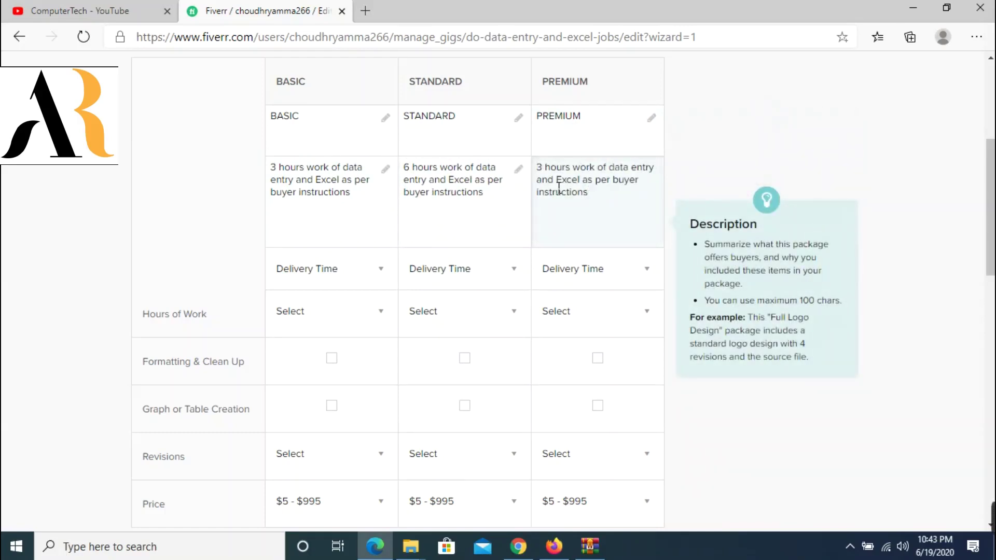
pyautogui.click(550, 172)
pyautogui.press('BackSpace')
pyautogui.write('9')
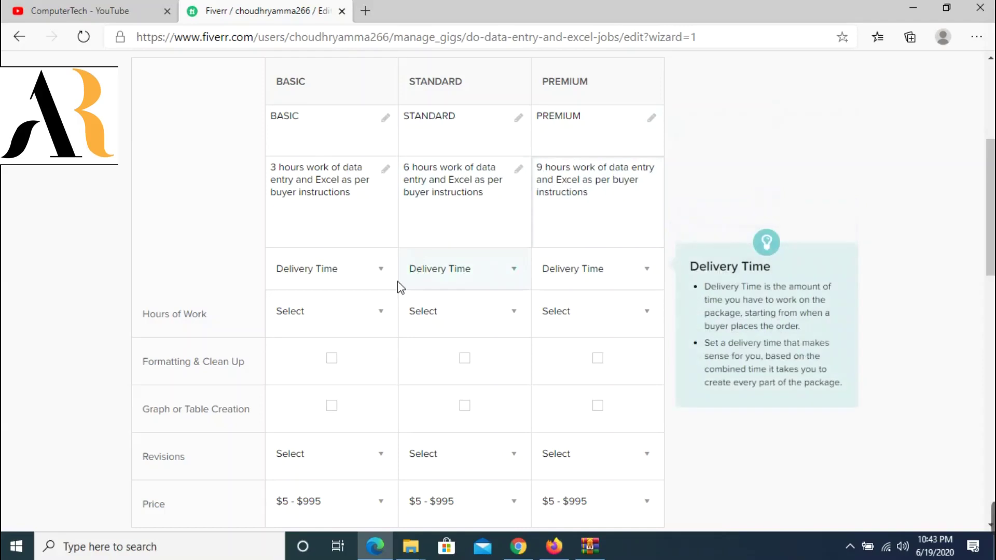
# Step: Pick 1 Day Delivery for Basic, 2 Days for Standard and 3 Days for Premium
pyautogui.click(351, 281)
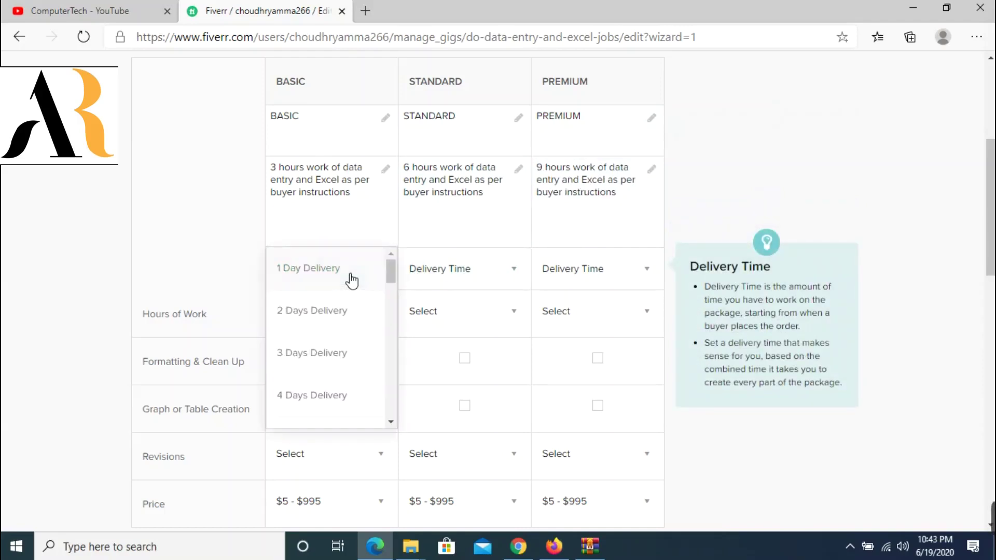
pyautogui.click(309, 269)
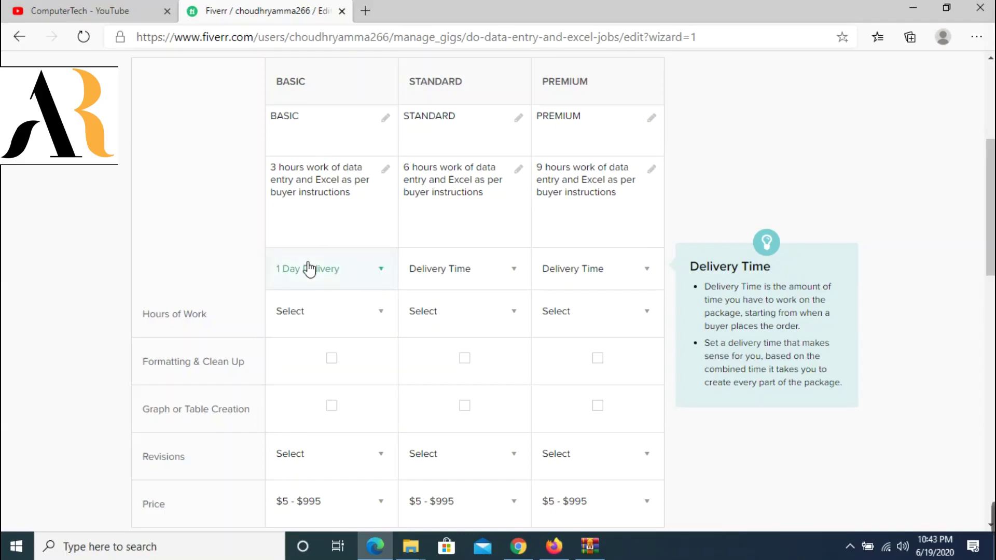
pyautogui.click(508, 280)
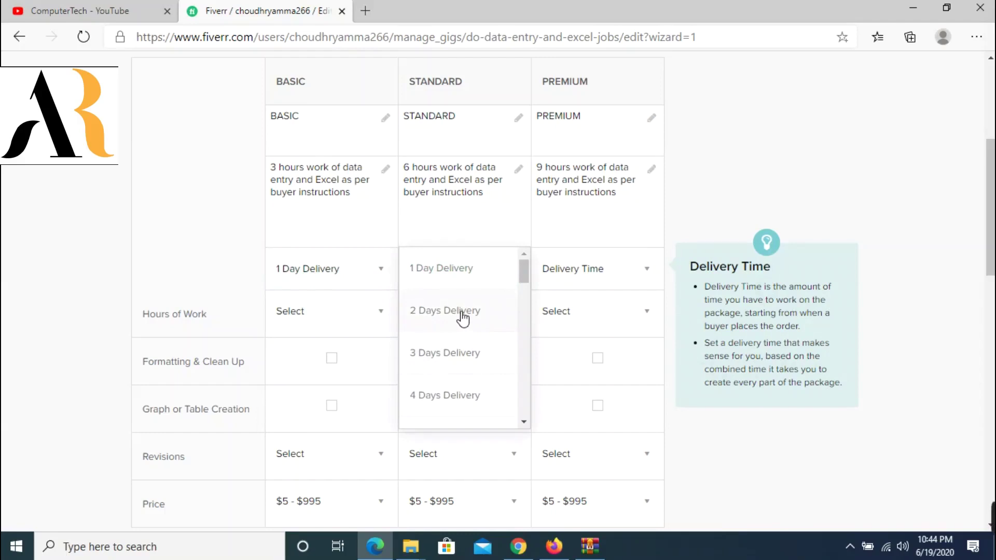
pyautogui.click(463, 313)
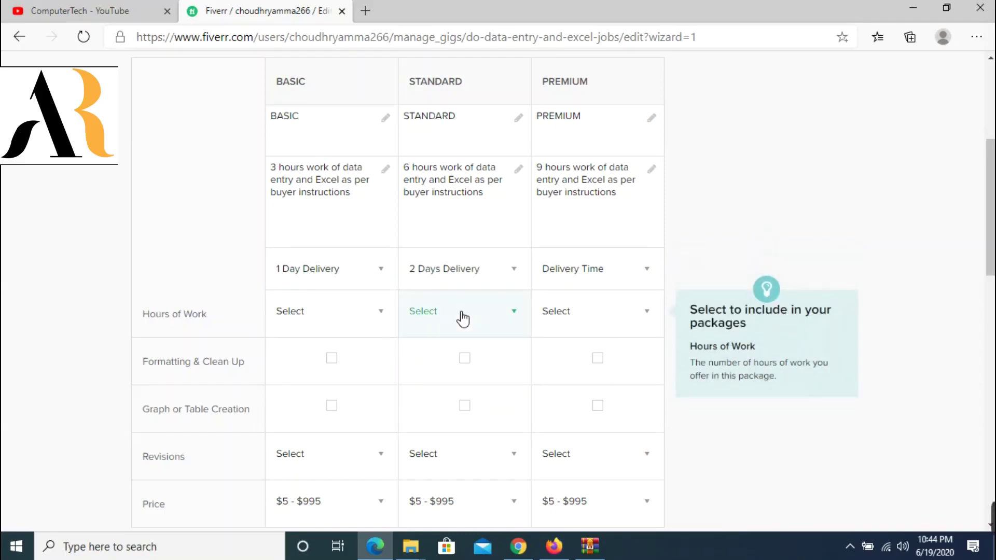
pyautogui.click(601, 275)
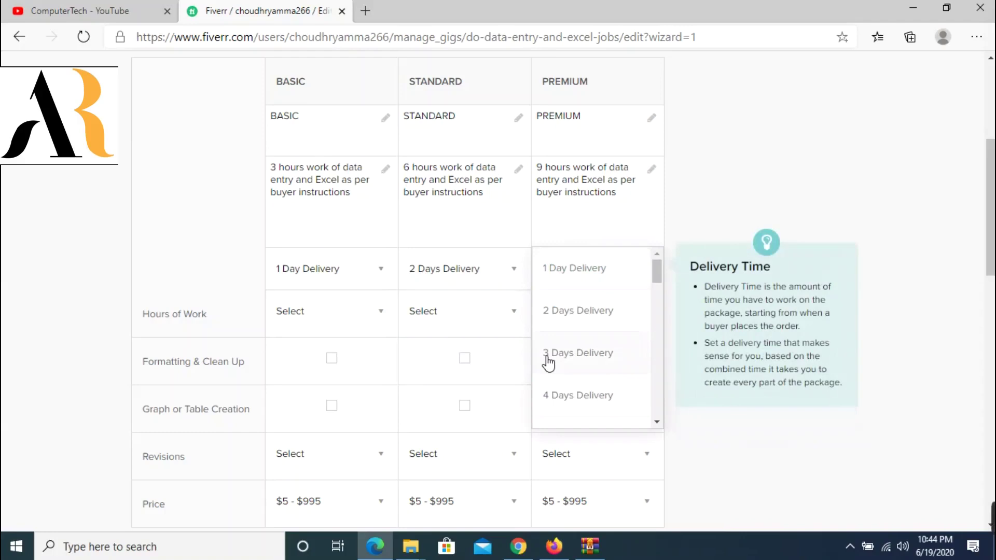
pyautogui.click(574, 358)
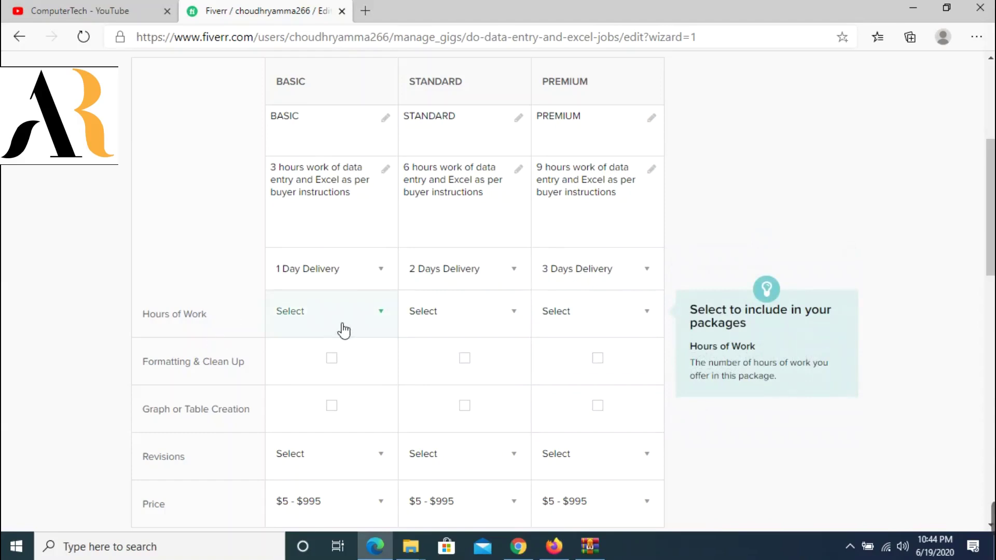
# Step: Choose 3, 6 and 9 in the Hours of Work dropdowns for Basic, Standard and Premium
pyautogui.click(372, 326)
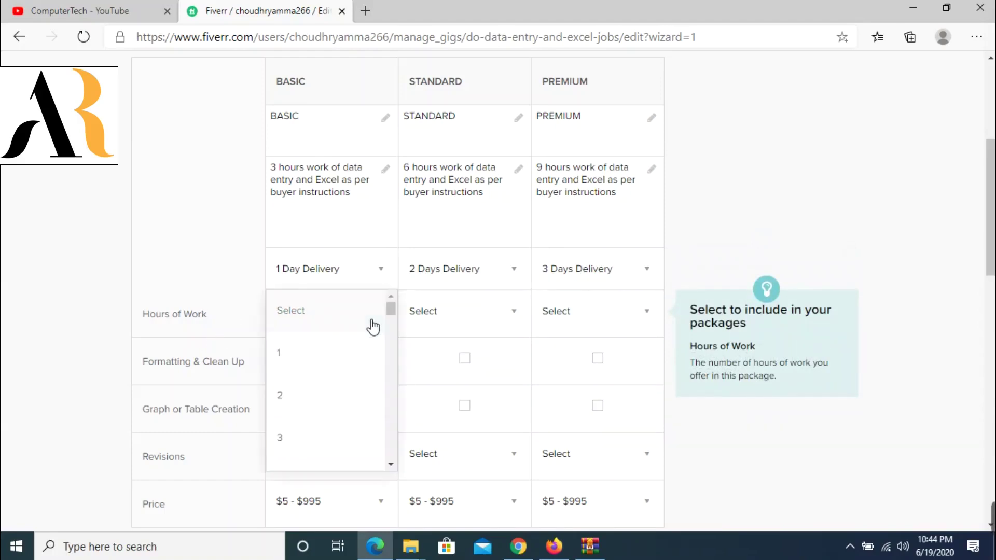
pyautogui.click(308, 441)
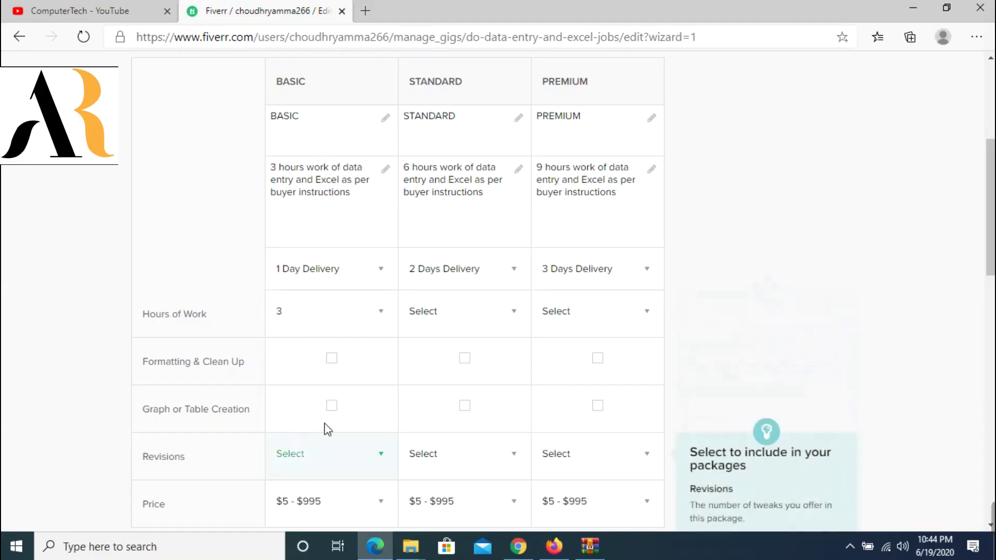
pyautogui.click(508, 328)
pyautogui.moveTo(523, 309); pyautogui.dragTo(522, 333)
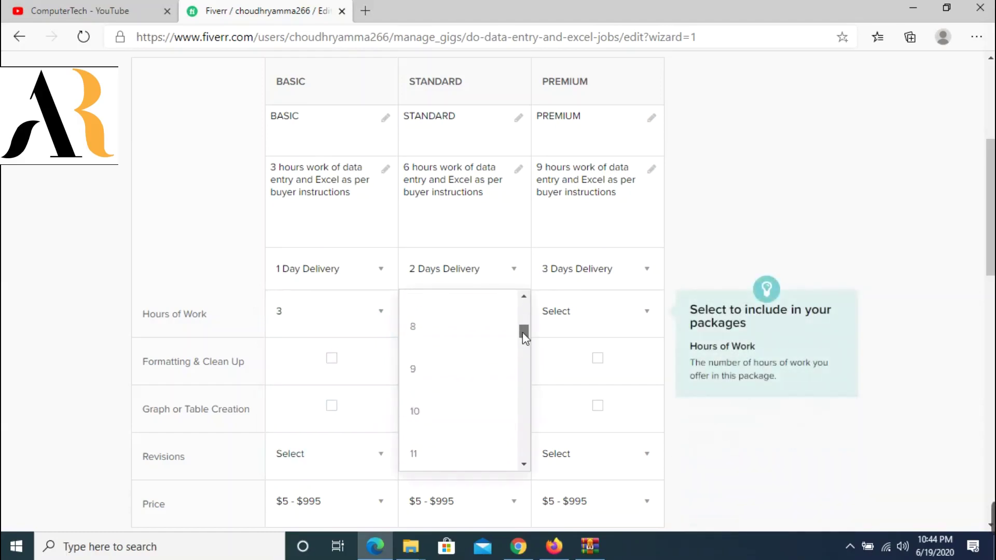
pyautogui.click(524, 297)
pyautogui.click(524, 296)
pyautogui.click(524, 297)
pyautogui.click(443, 323)
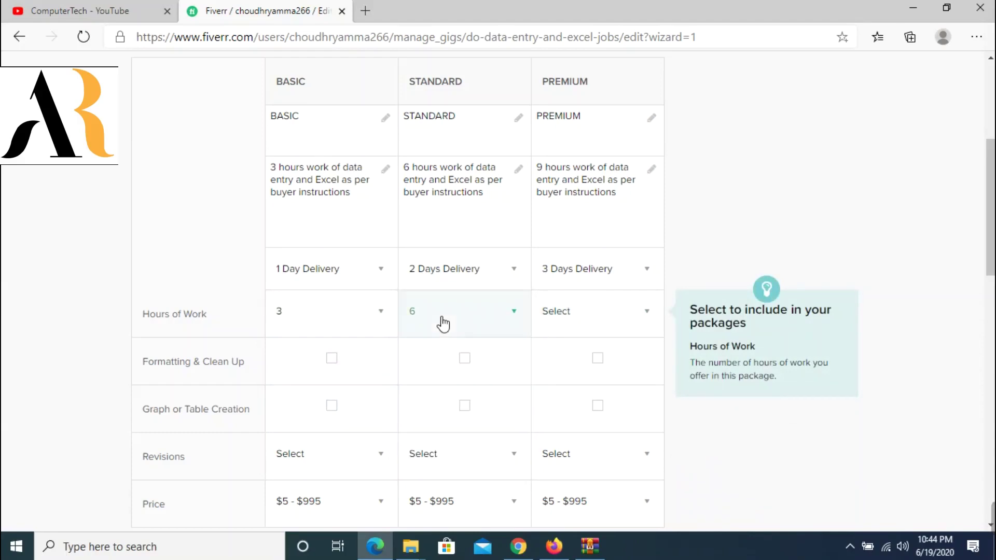
pyautogui.click(614, 317)
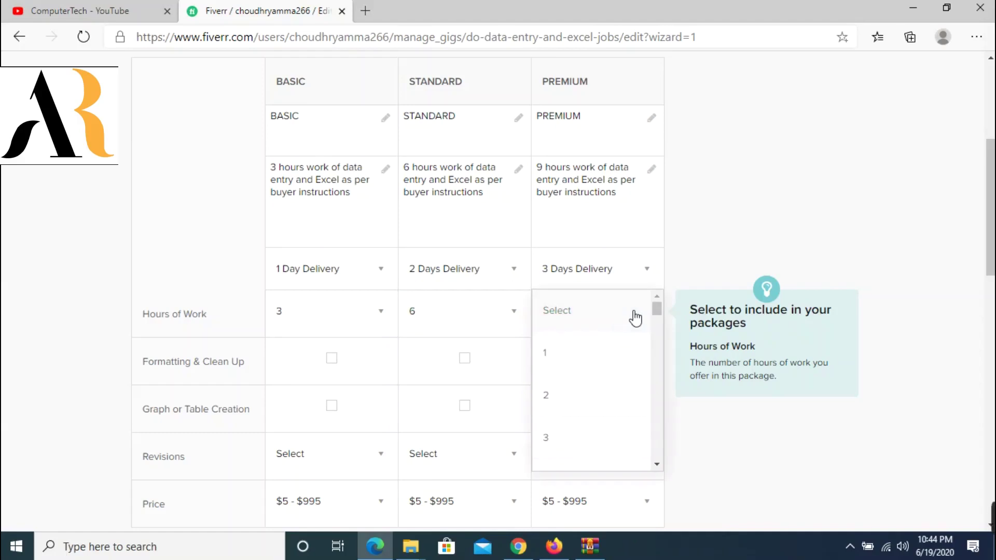
pyautogui.scroll(-3, 660, 341)
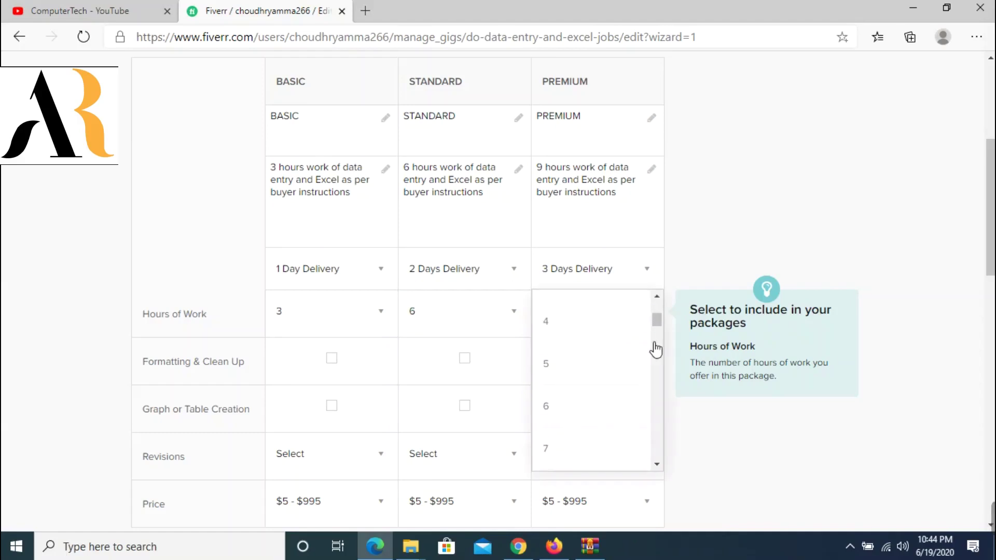
pyautogui.scroll(-3, 660, 389)
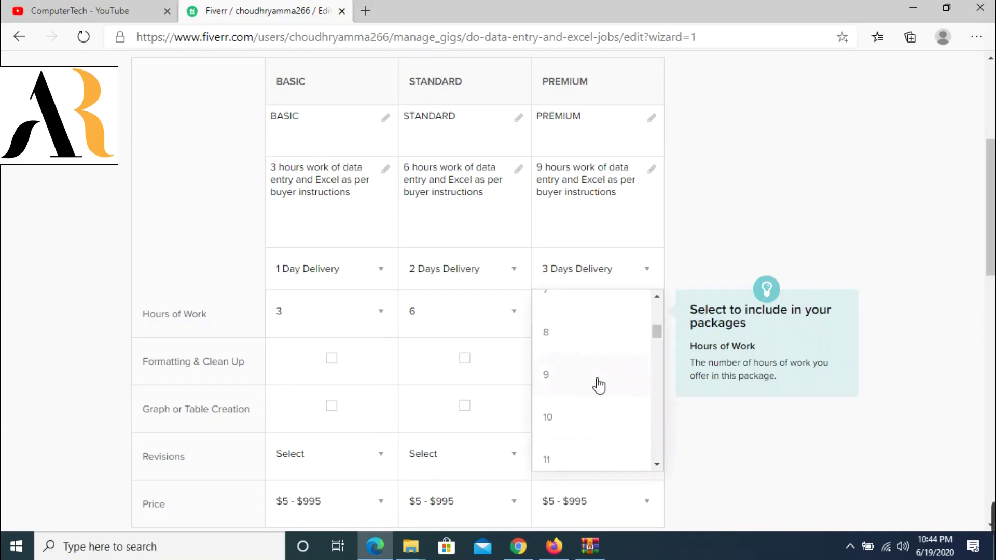
pyautogui.click(574, 382)
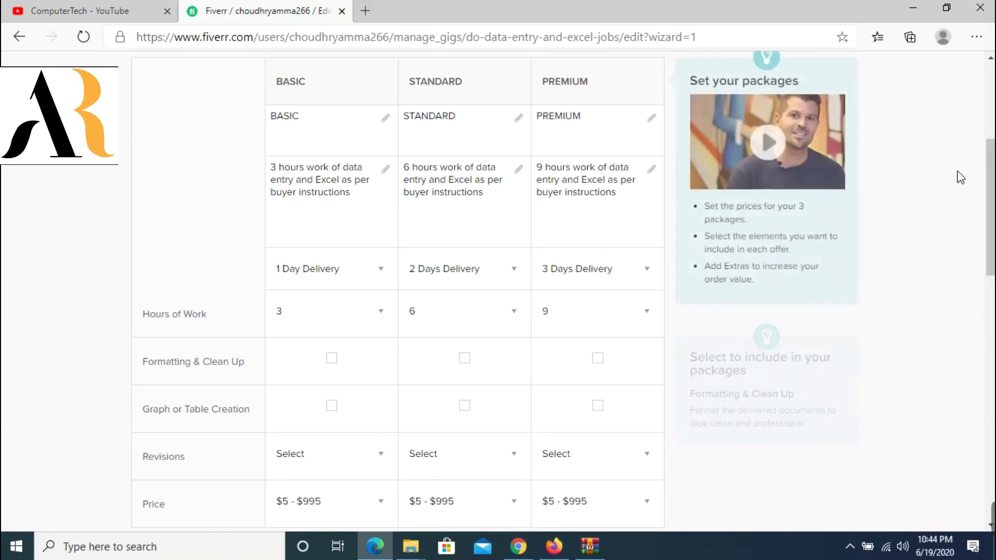
# Step: Tick Formatting & Clean Up and Graph or Table Creation for Basic, Standard and Premium
pyautogui.moveTo(988, 177); pyautogui.dragTo(975, 207)
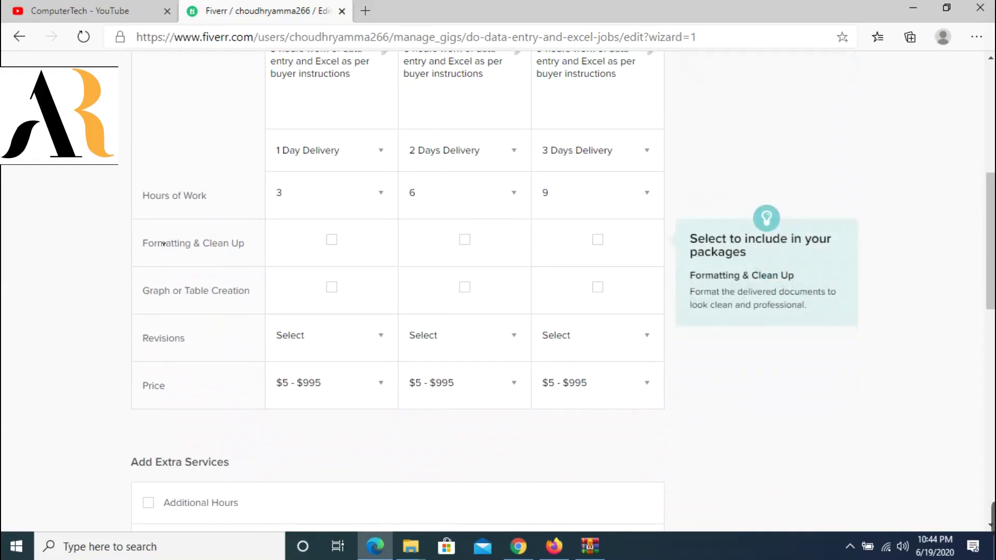
pyautogui.click(336, 243)
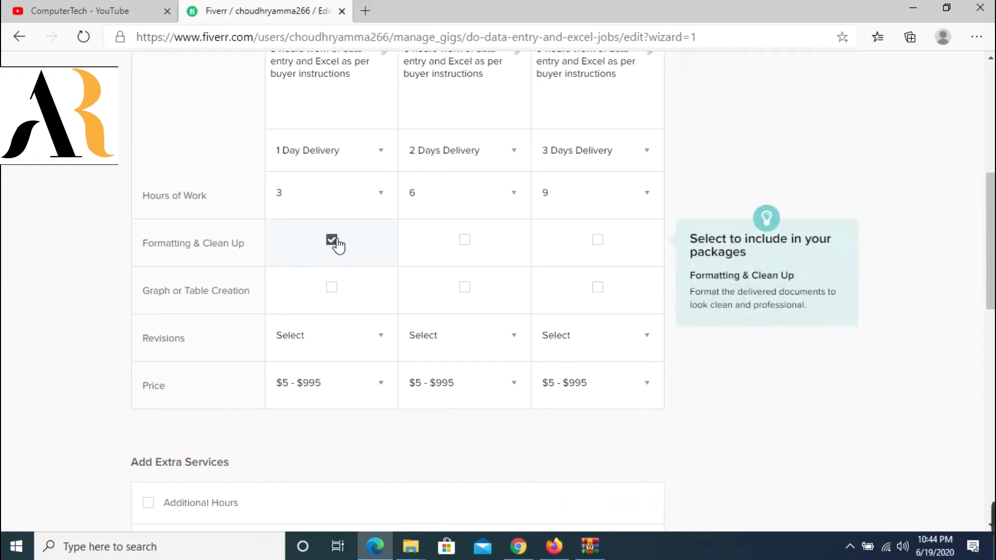
pyautogui.click(468, 246)
pyautogui.click(602, 247)
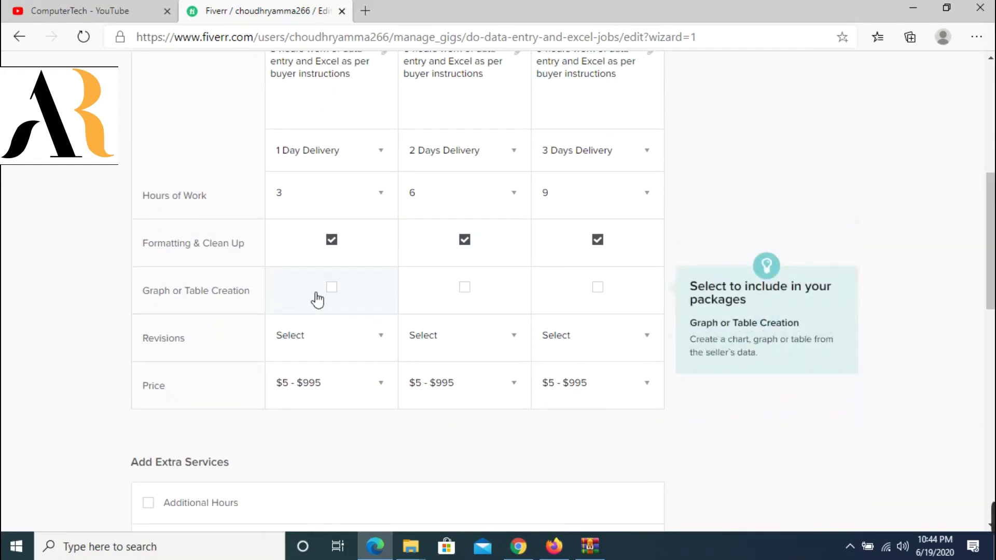
pyautogui.click(333, 294)
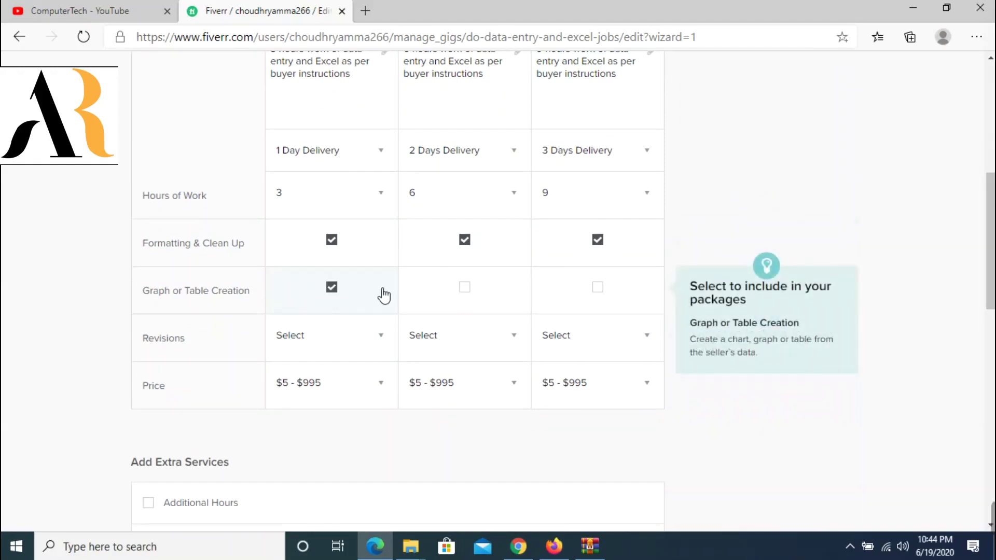
pyautogui.click(477, 294)
pyautogui.click(605, 296)
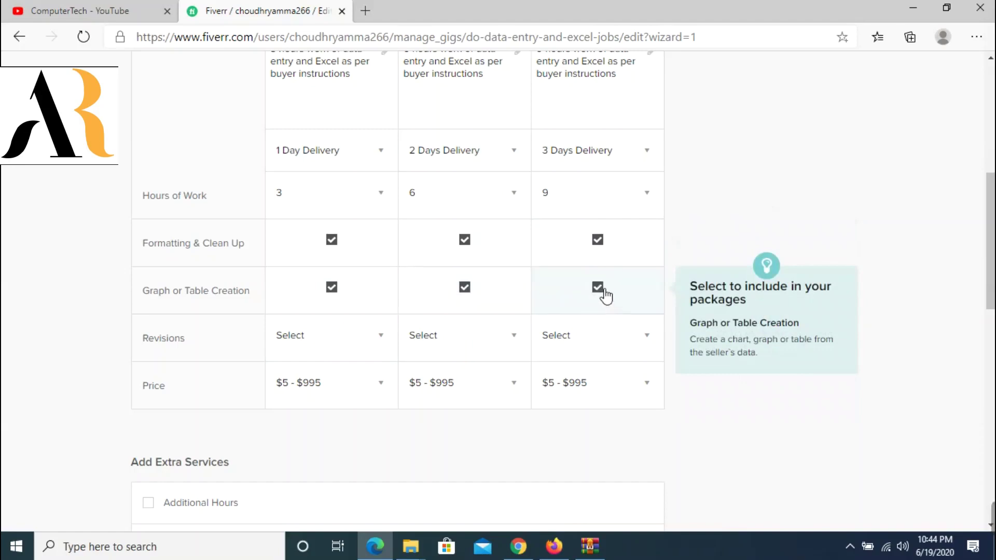
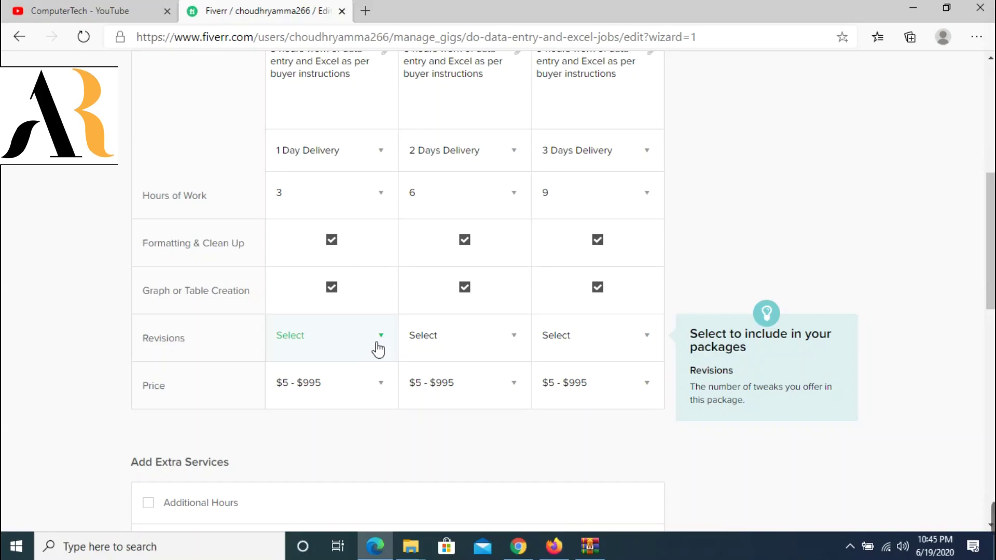
# Step: Set Revisions to Unlimited for the Basic, Standard and Premium packages
pyautogui.click(378, 350)
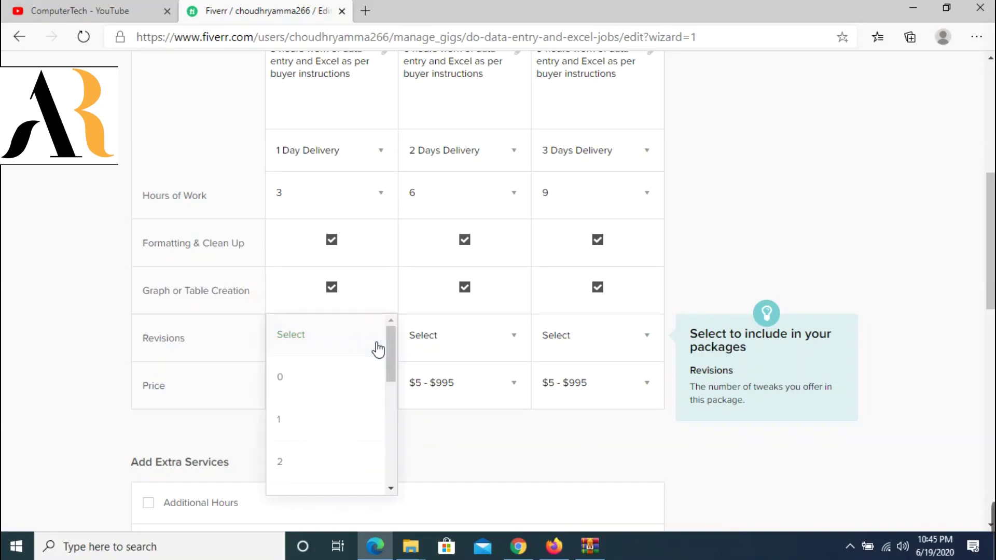
pyautogui.moveTo(395, 340); pyautogui.dragTo(387, 459)
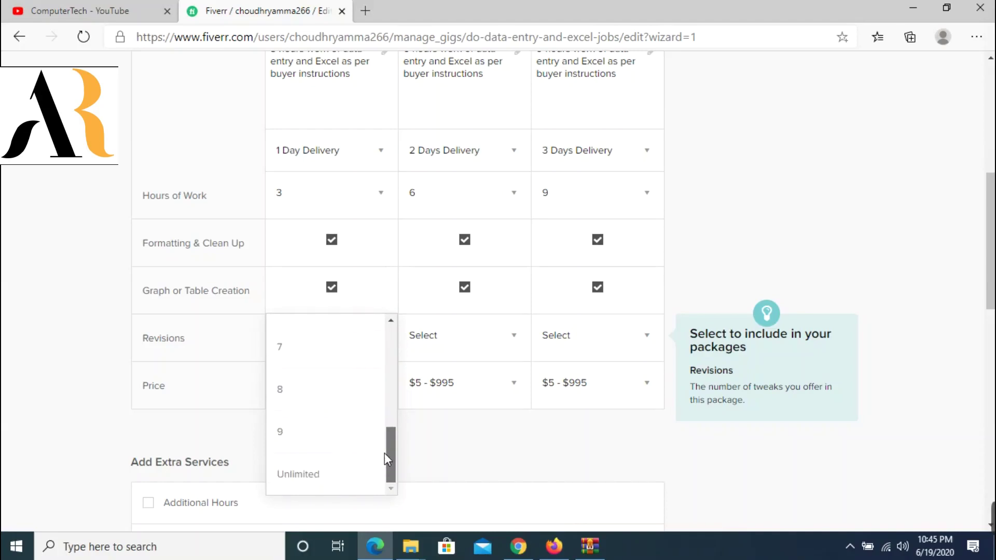
pyautogui.click(298, 474)
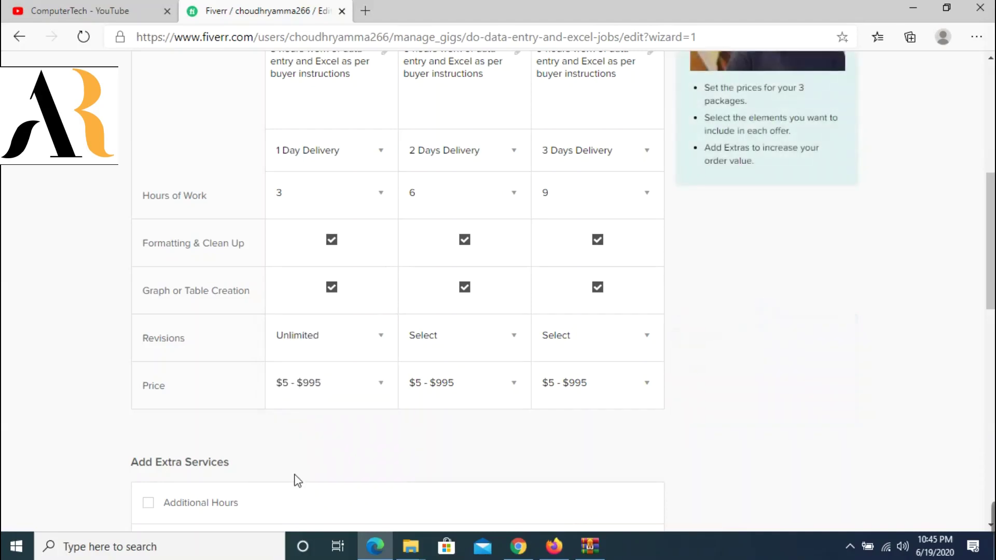
pyautogui.click(512, 342)
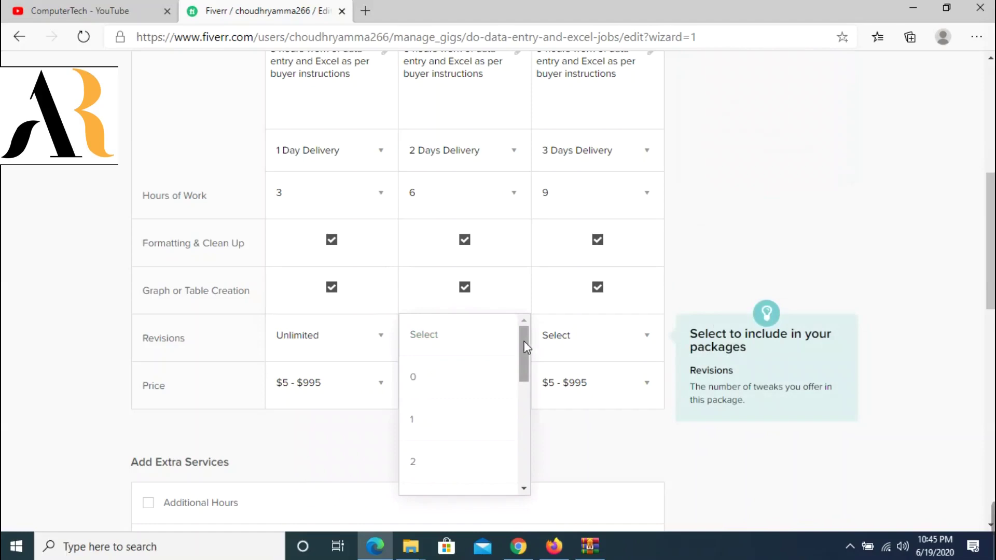
pyautogui.moveTo(525, 345); pyautogui.dragTo(507, 477)
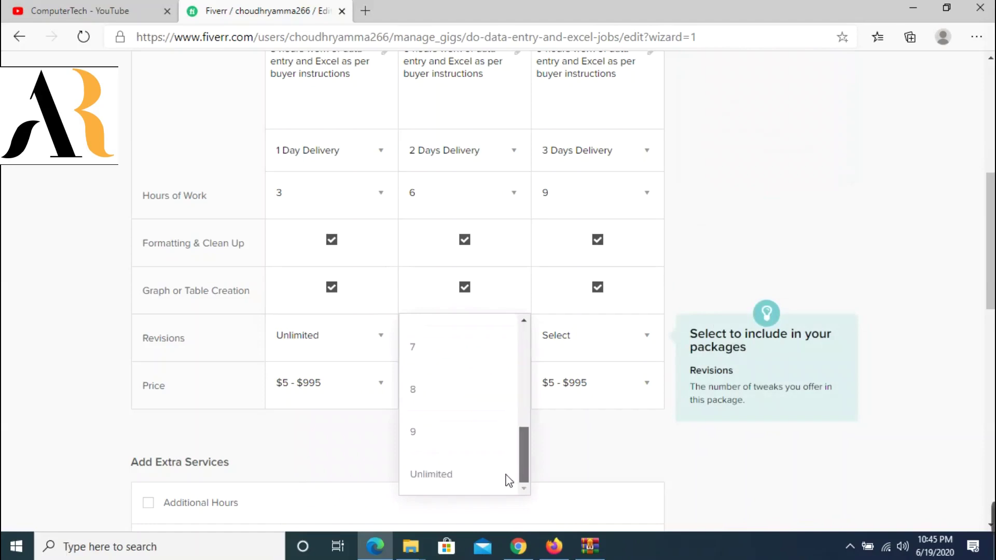
pyautogui.click(430, 475)
pyautogui.click(645, 343)
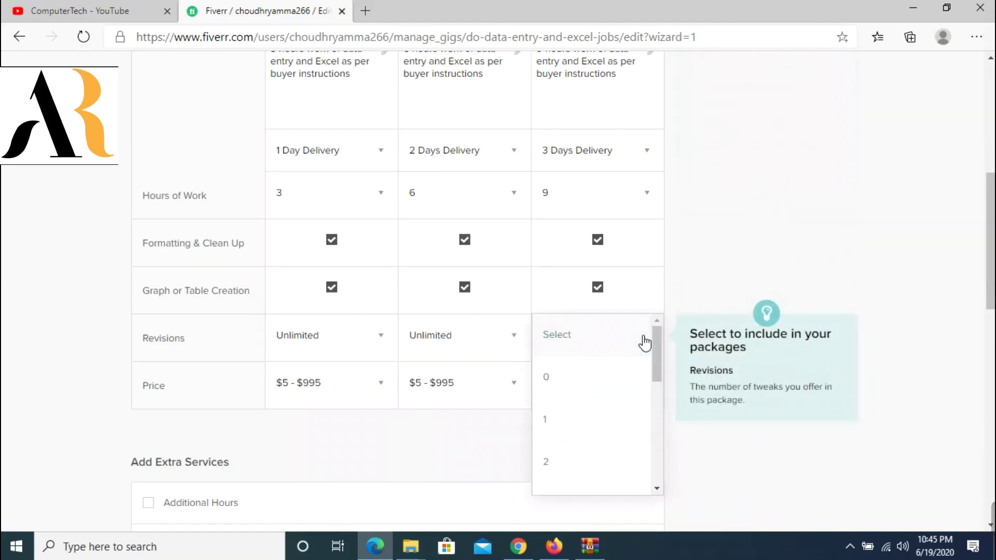
pyautogui.moveTo(655, 338); pyautogui.dragTo(662, 455)
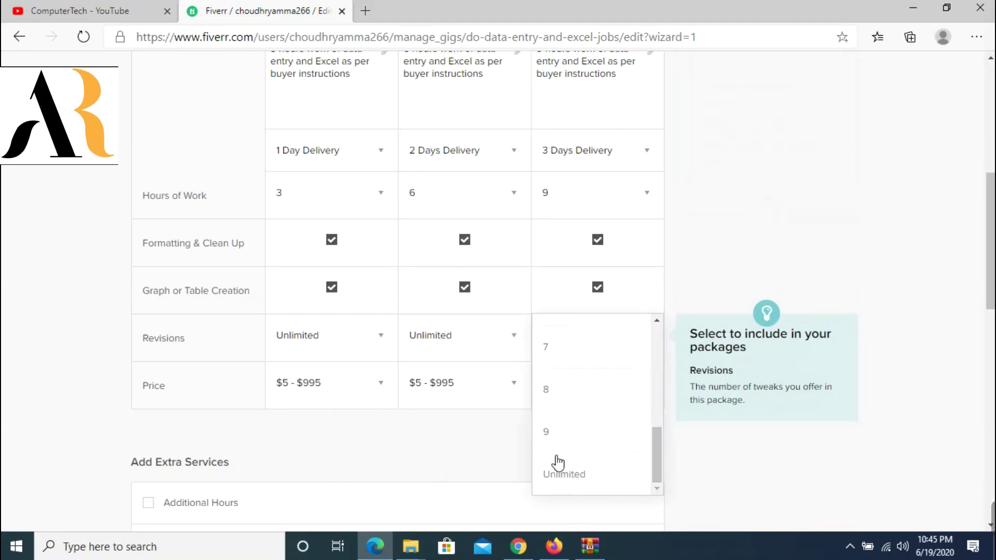
pyautogui.click(570, 476)
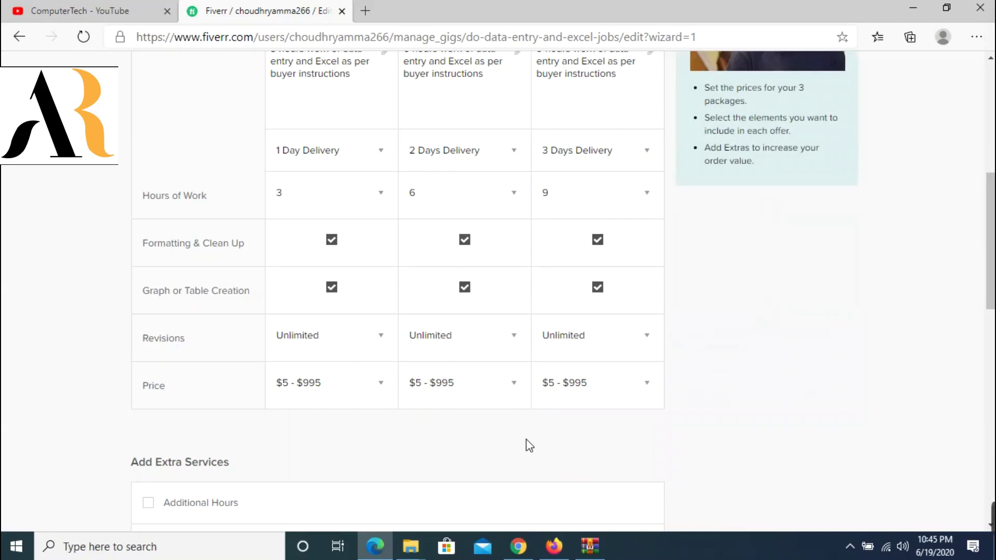
# Step: Price the Basic, Standard and Premium packages at $5, $10 and $15
pyautogui.click(386, 392)
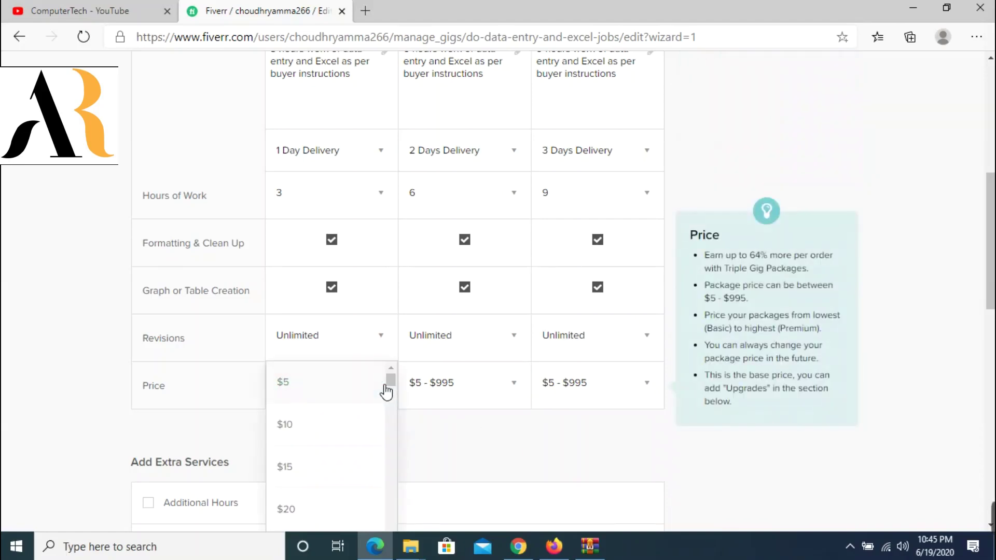
pyautogui.click(317, 381)
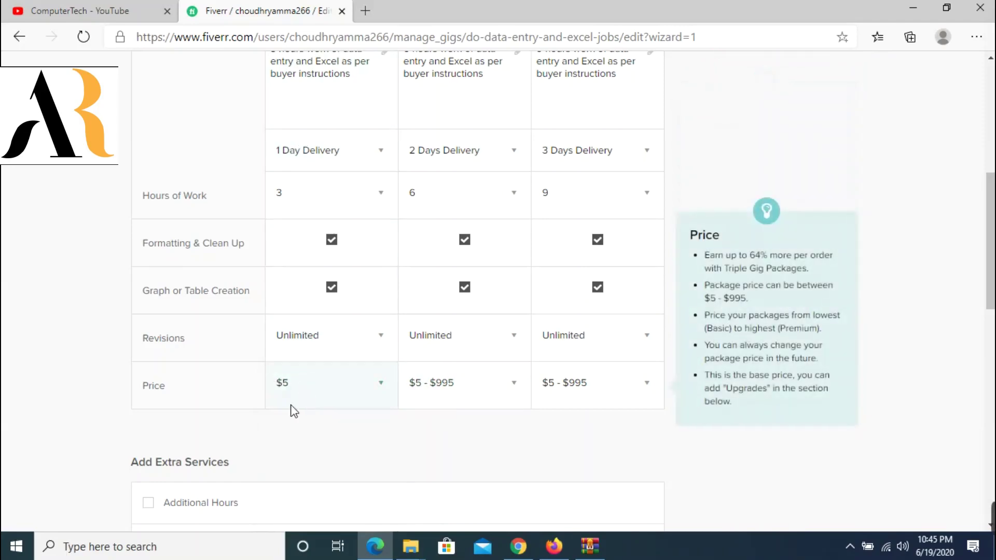
pyautogui.click(521, 387)
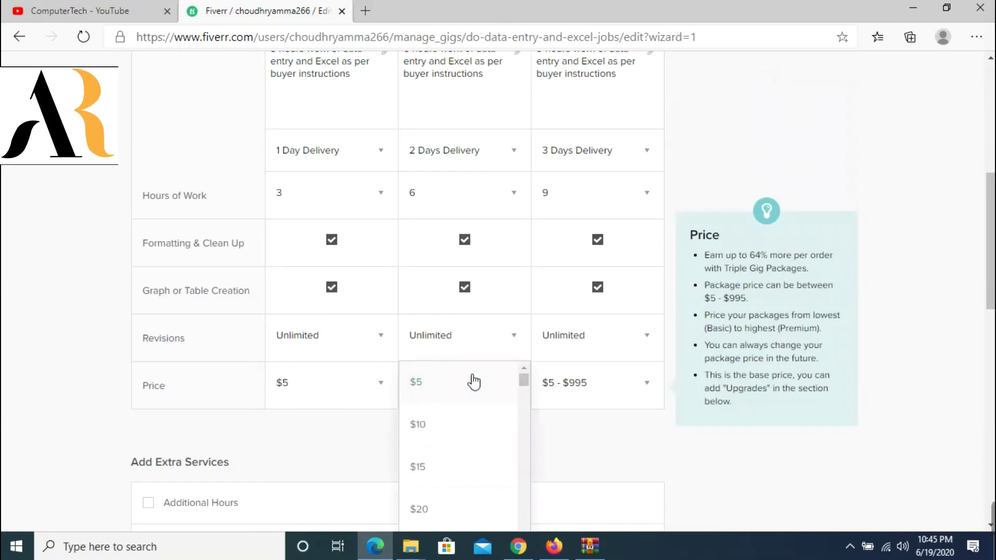
pyautogui.click(432, 430)
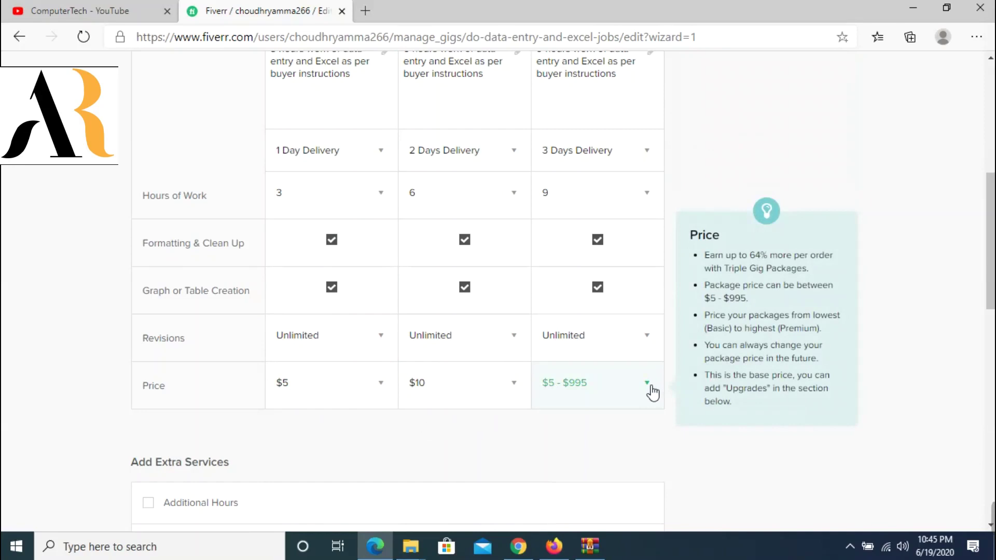
pyautogui.click(652, 393)
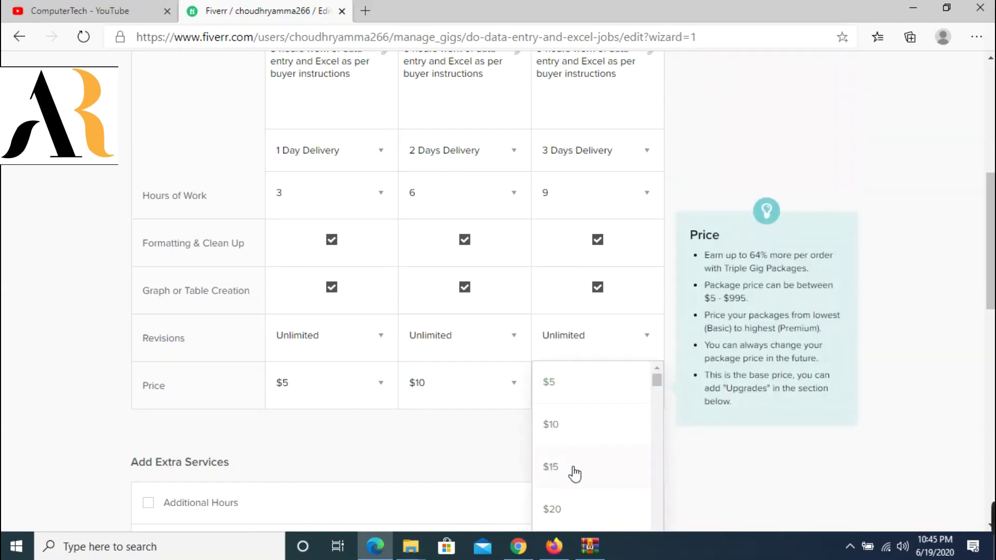
pyautogui.click(574, 475)
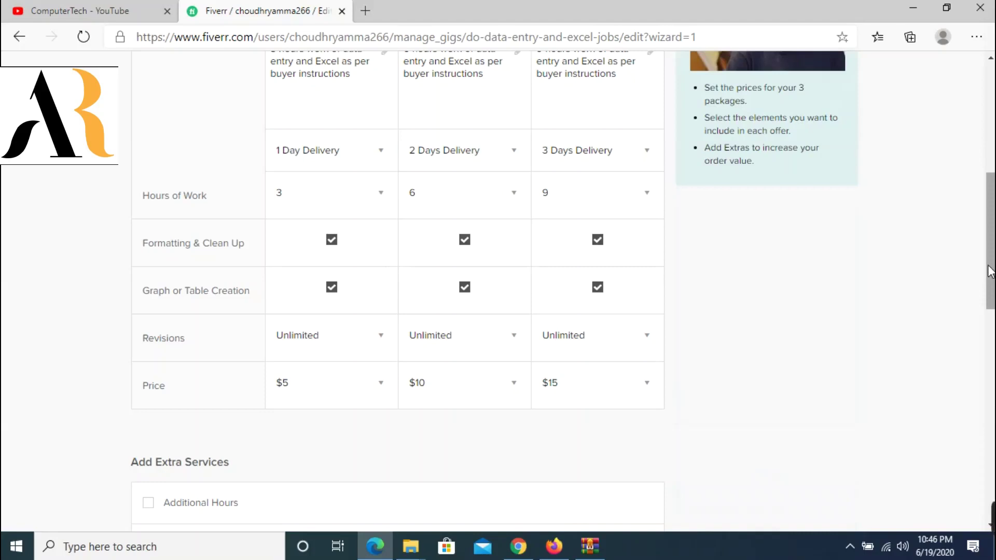
pyautogui.moveTo(991, 270); pyautogui.dragTo(965, 358)
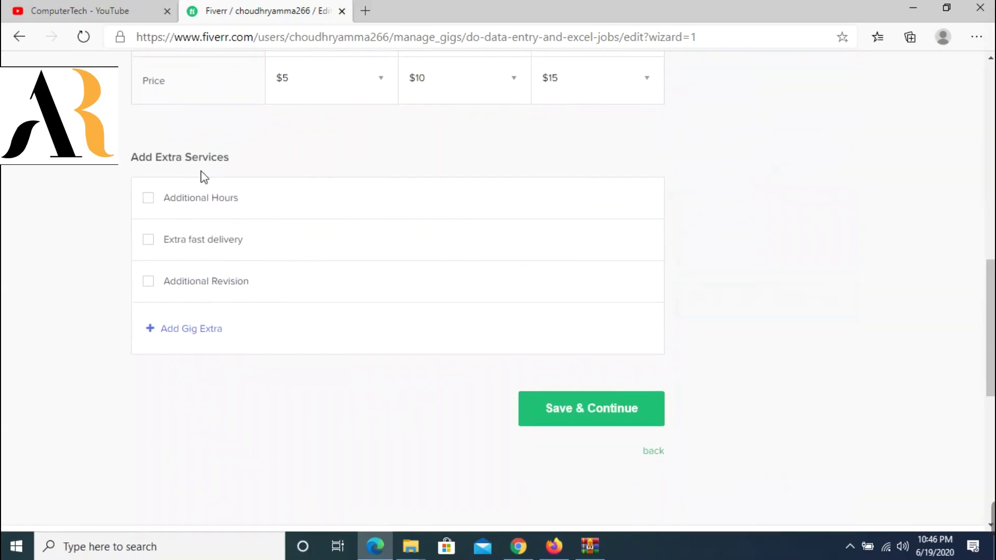
pyautogui.click(155, 199)
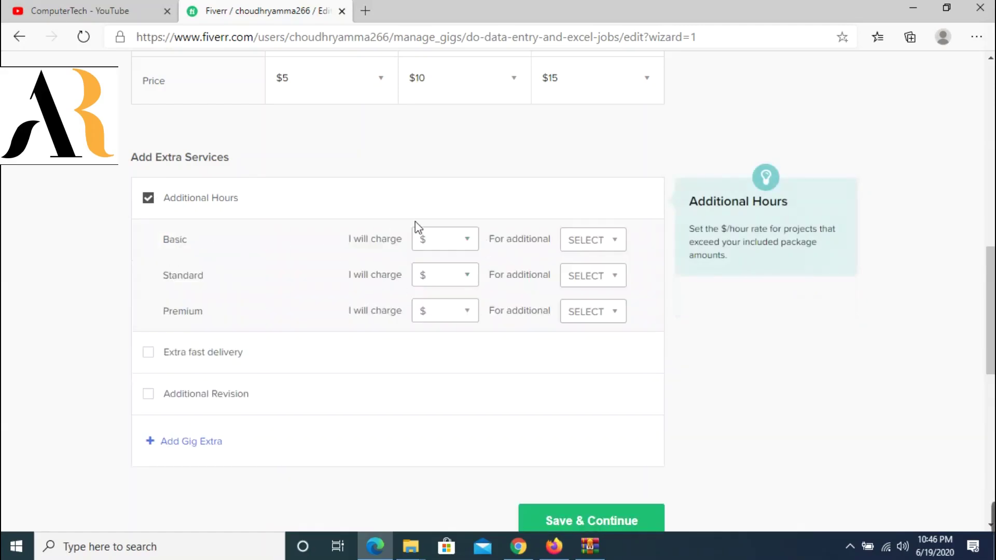
pyautogui.click(149, 198)
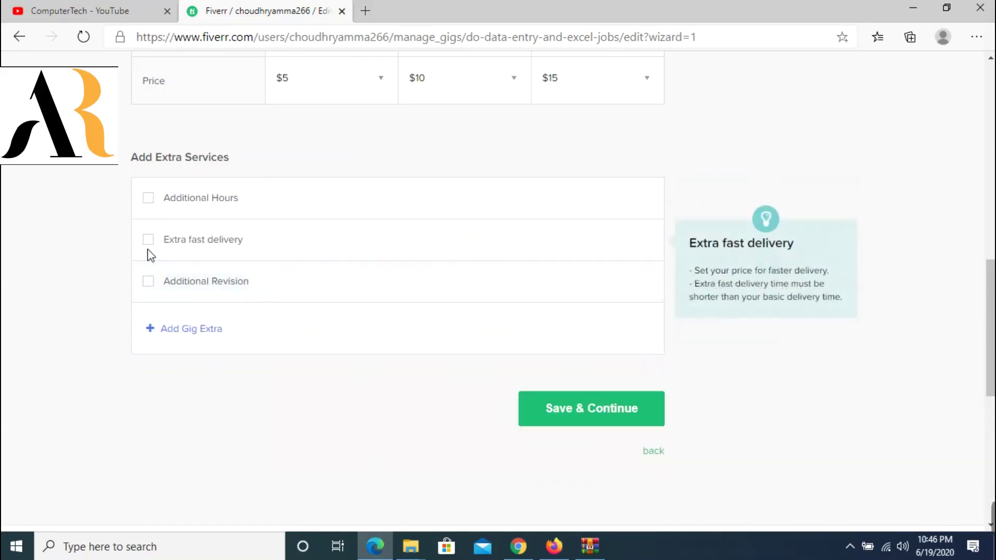
pyautogui.click(158, 200)
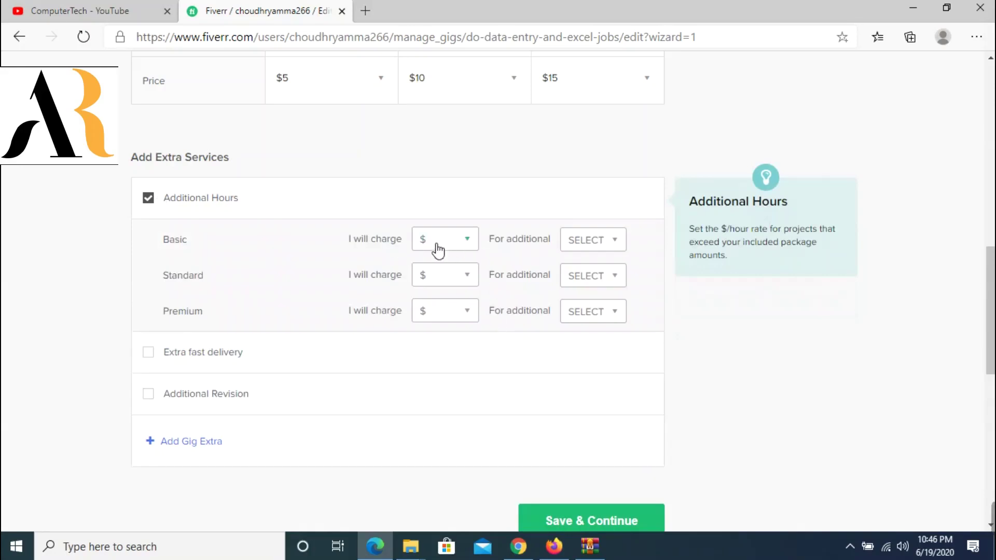
pyautogui.click(149, 202)
pyautogui.click(156, 245)
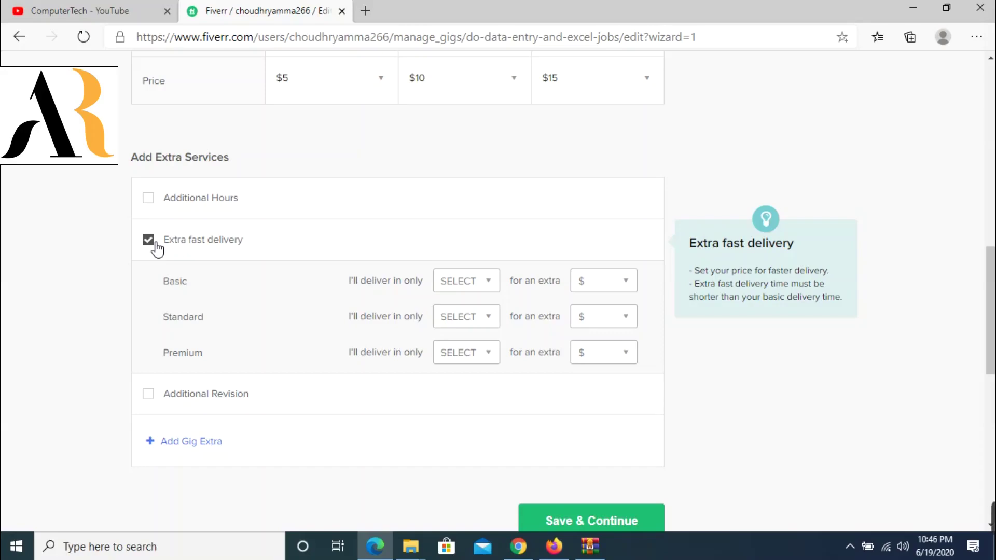
pyautogui.click(149, 239)
pyautogui.click(149, 240)
pyautogui.click(150, 248)
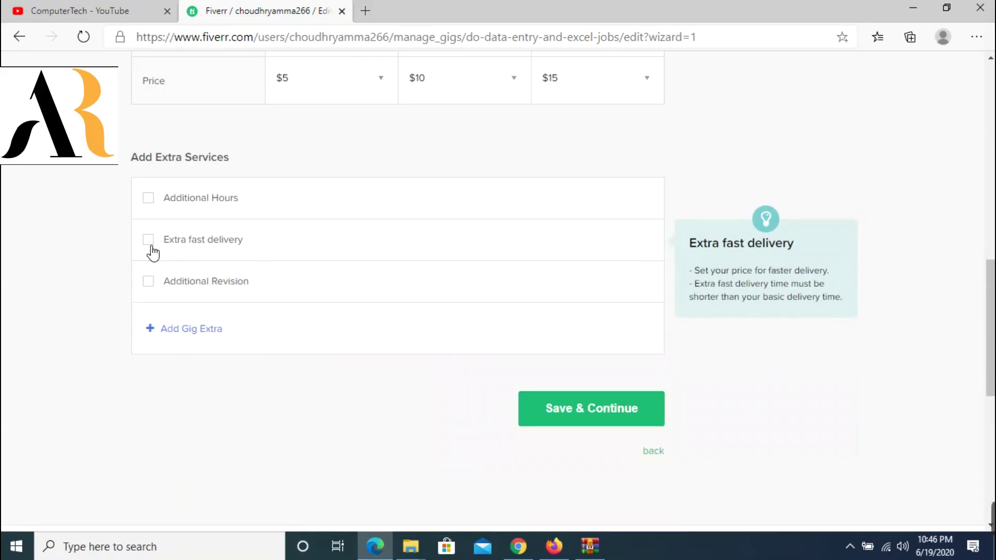
pyautogui.click(149, 282)
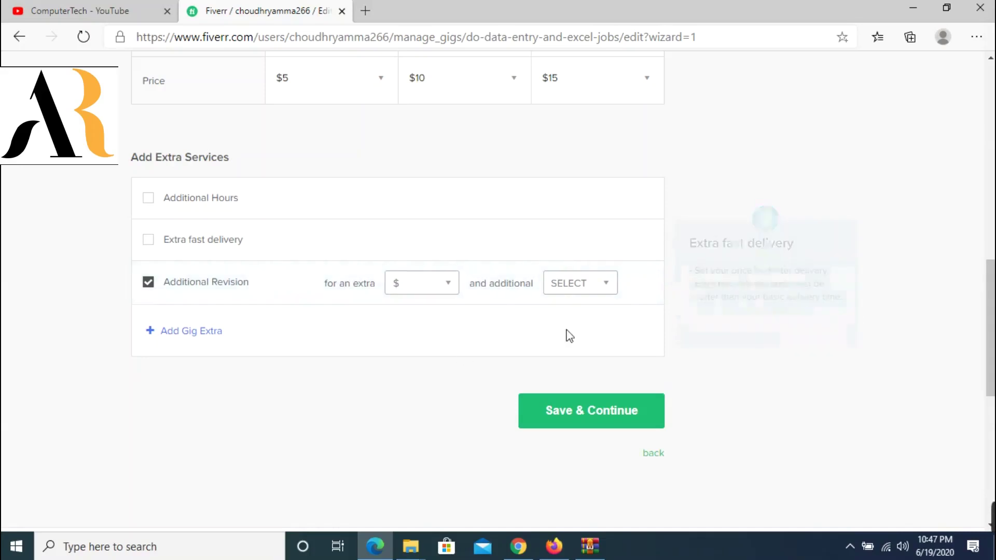
pyautogui.click(151, 286)
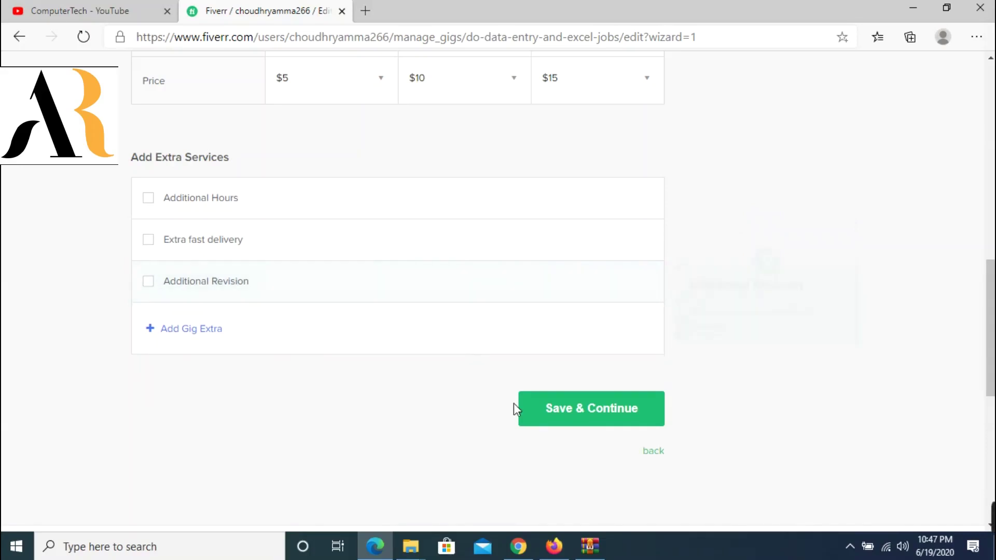
# Step: Save the pricing, go to the empty gig description, then switch to the sample-gig browser
pyautogui.click(571, 416)
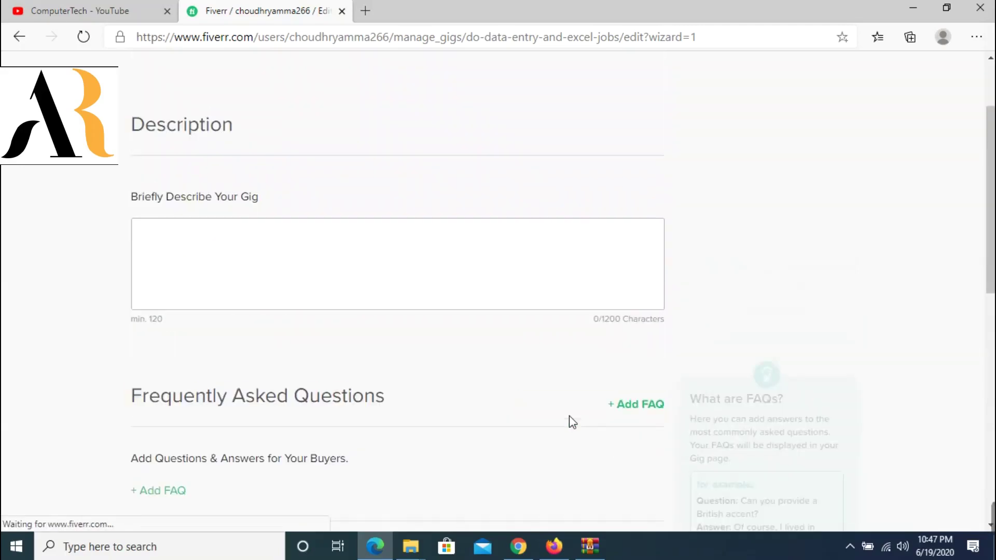
pyautogui.click(252, 356)
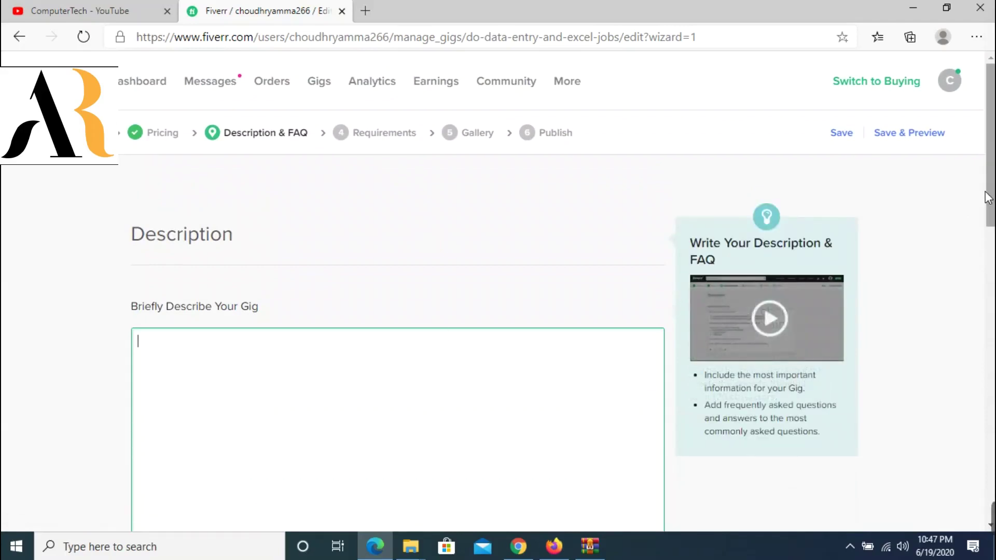
pyautogui.scroll(-1, 981, 213)
pyautogui.scroll(-1, 981, 215)
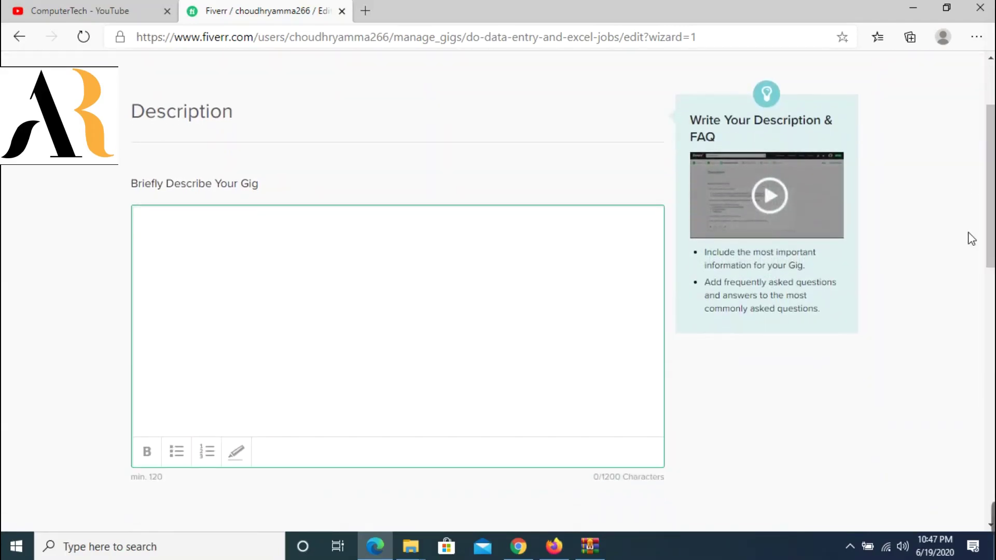
pyautogui.click(515, 553)
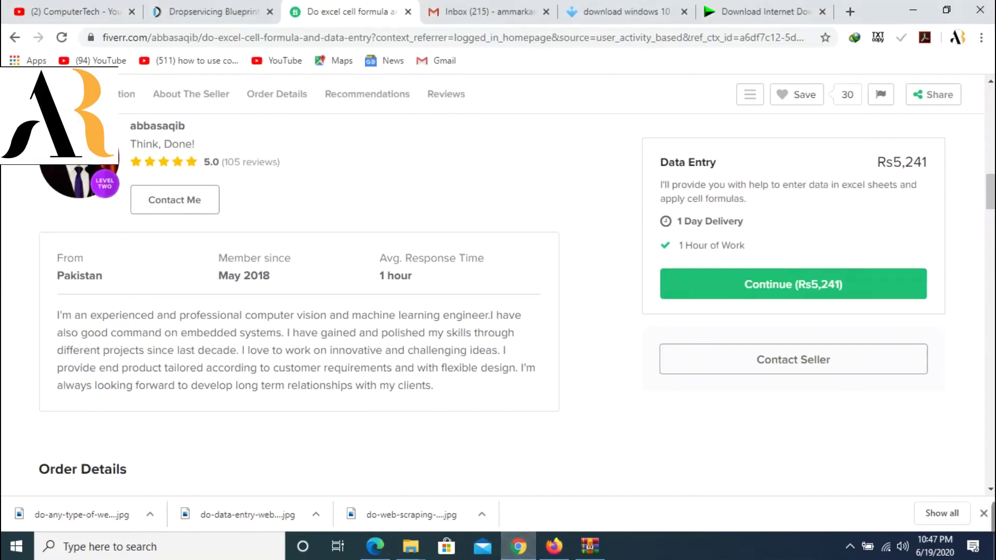
# Step: Copy the sample gig's About This Gig text in Chrome and return to the Edge Description page
pyautogui.moveTo(990, 200); pyautogui.dragTo(990, 166)
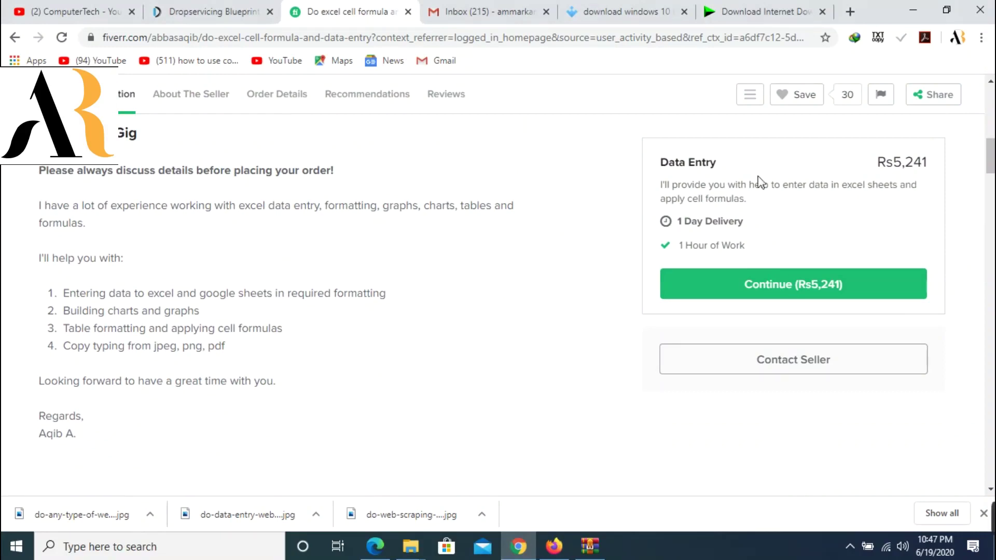
pyautogui.moveTo(982, 158); pyautogui.dragTo(980, 193)
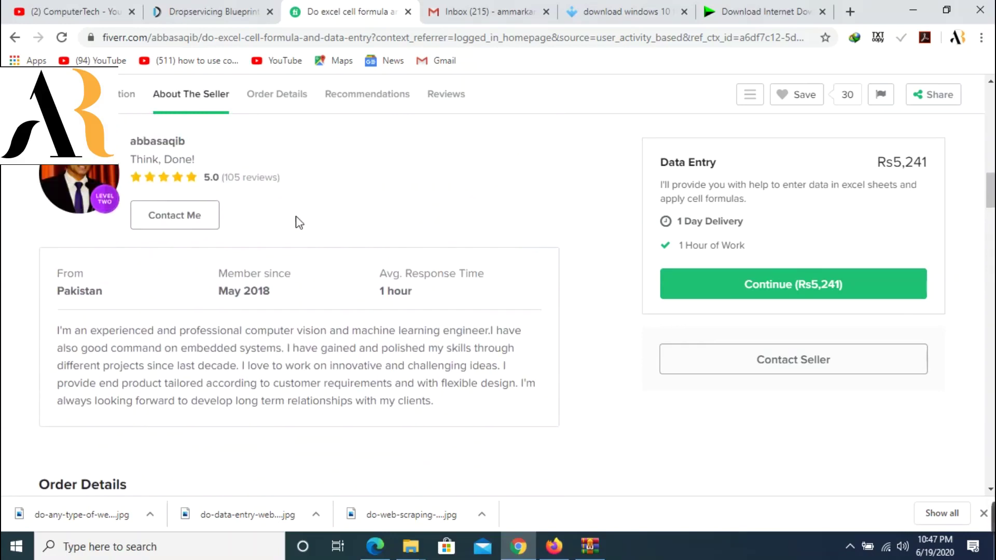
pyautogui.moveTo(991, 194); pyautogui.dragTo(991, 155)
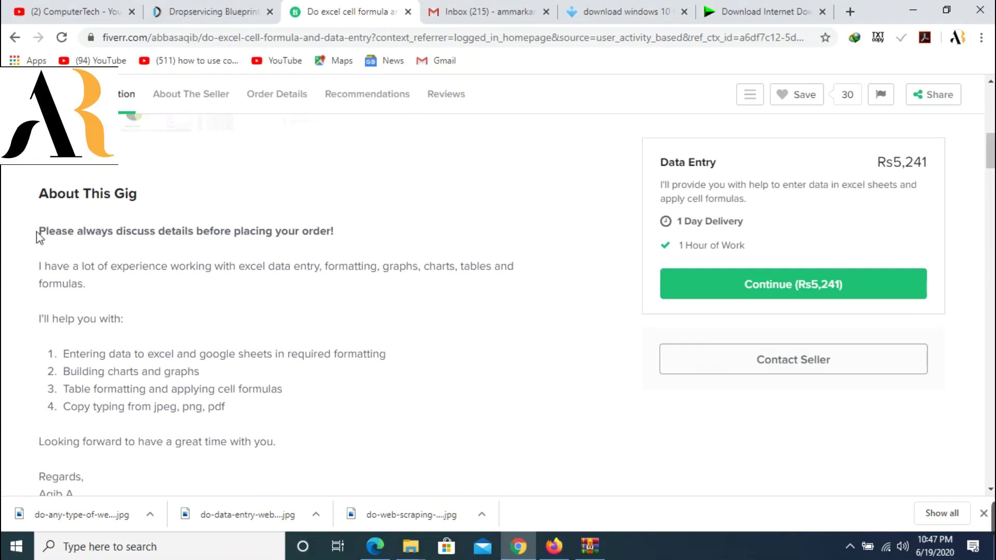
pyautogui.moveTo(40, 232); pyautogui.dragTo(277, 445)
pyautogui.hotkey('ctrl', 'c')
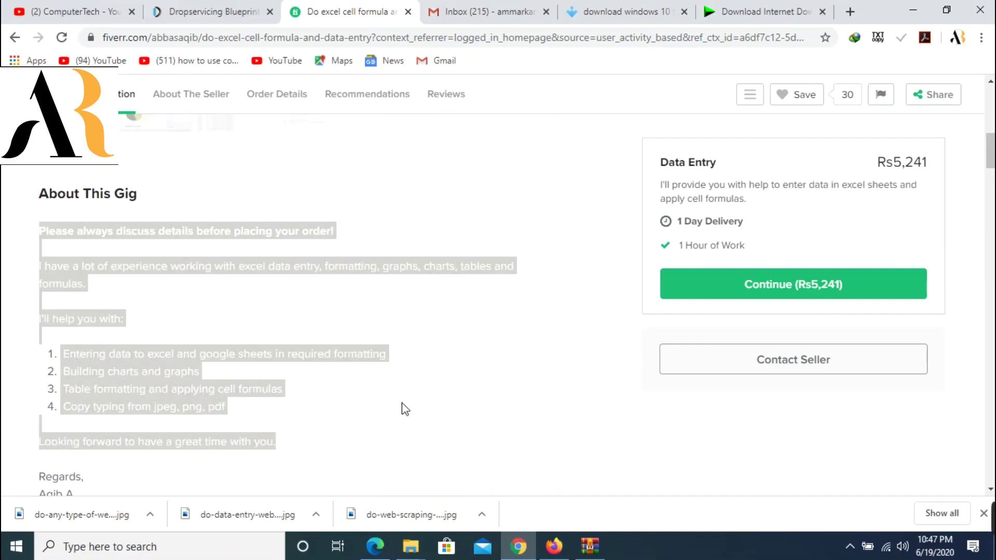
pyautogui.click(436, 382)
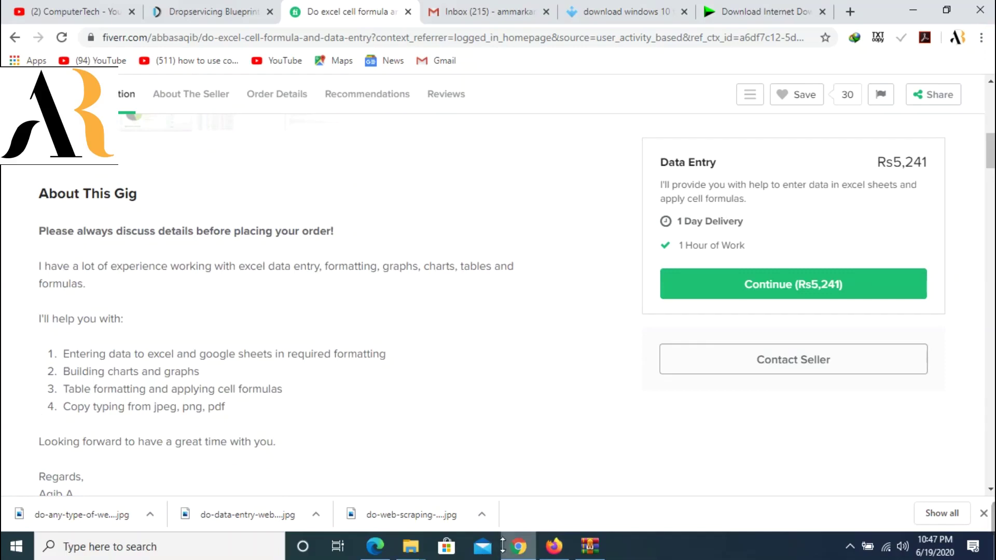
pyautogui.click(371, 553)
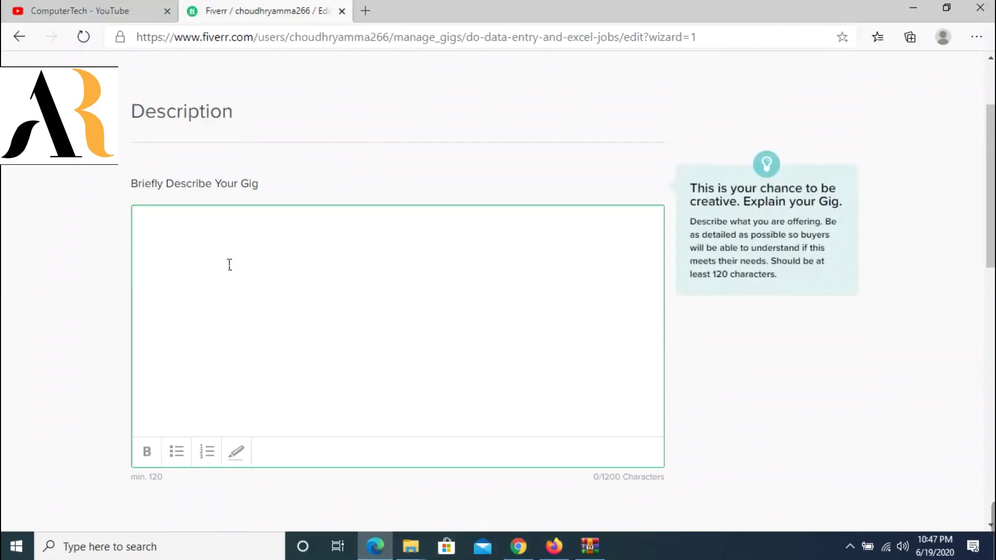
# Step: Paste the copied data-entry and Excel description into the gig description box (421/1200 characters)
pyautogui.hotkey('ctrl', 'v')
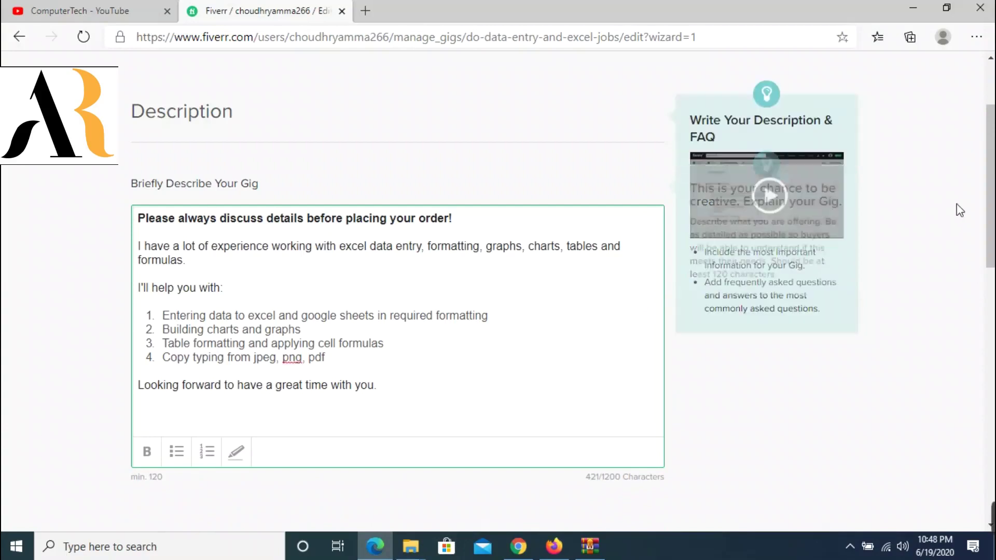
pyautogui.scroll(-2, 991, 189)
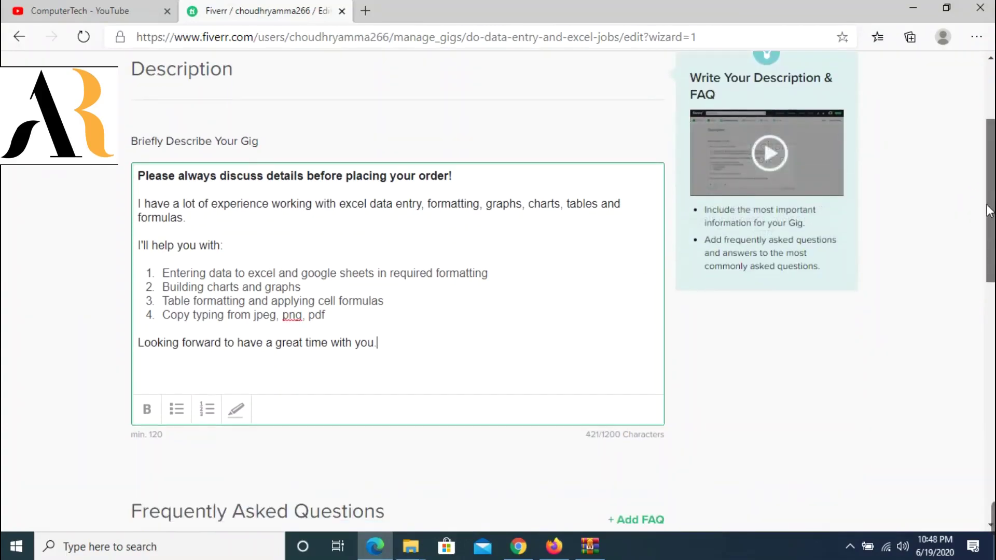
pyautogui.click(326, 271)
pyautogui.click(422, 318)
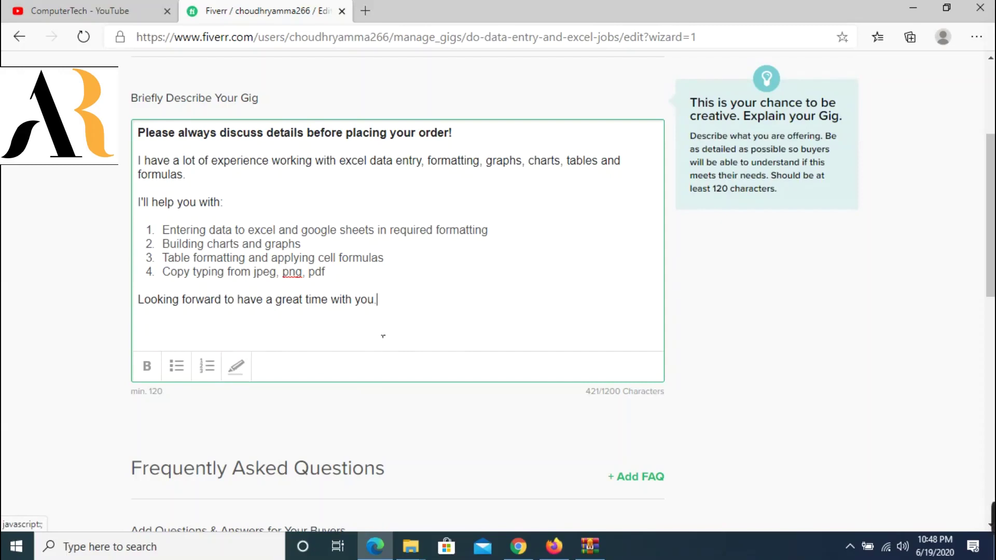
# Step: Highlight the closing line 'Looking forward to have a great time with you.' in yellow
pyautogui.moveTo(377, 300); pyautogui.dragTo(147, 301)
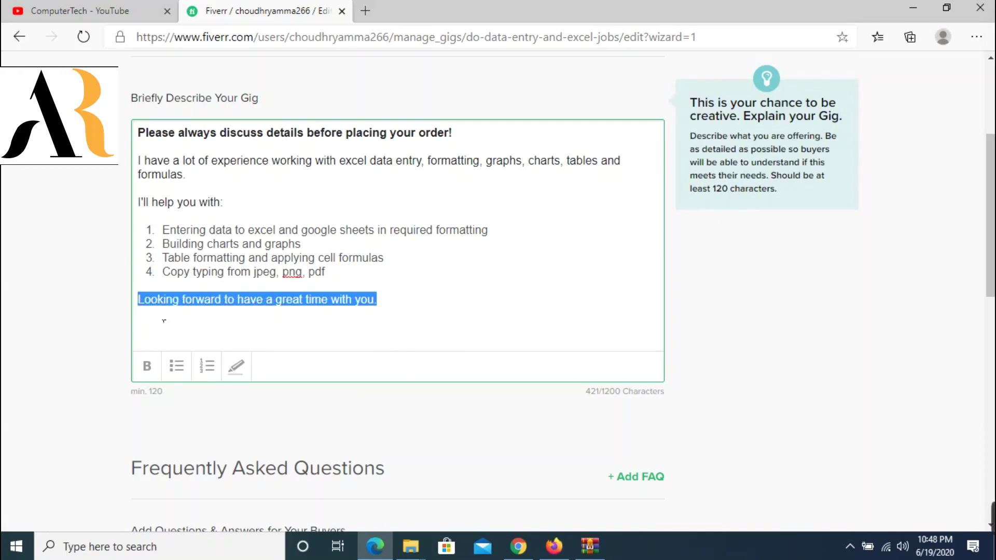
pyautogui.click(242, 372)
pyautogui.click(429, 325)
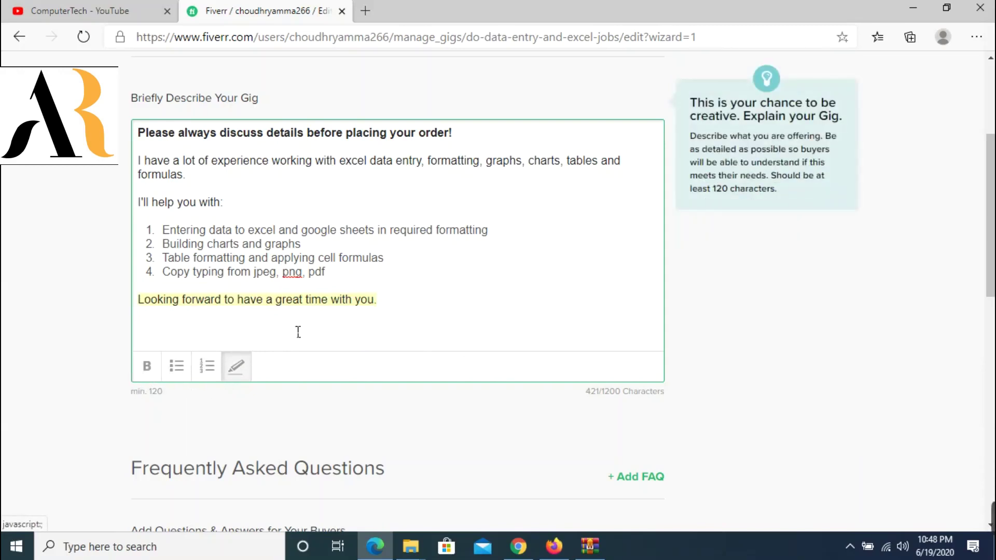
# Step: Make the closing line bold, then save the description and continue
pyautogui.moveTo(391, 303); pyautogui.dragTo(165, 301)
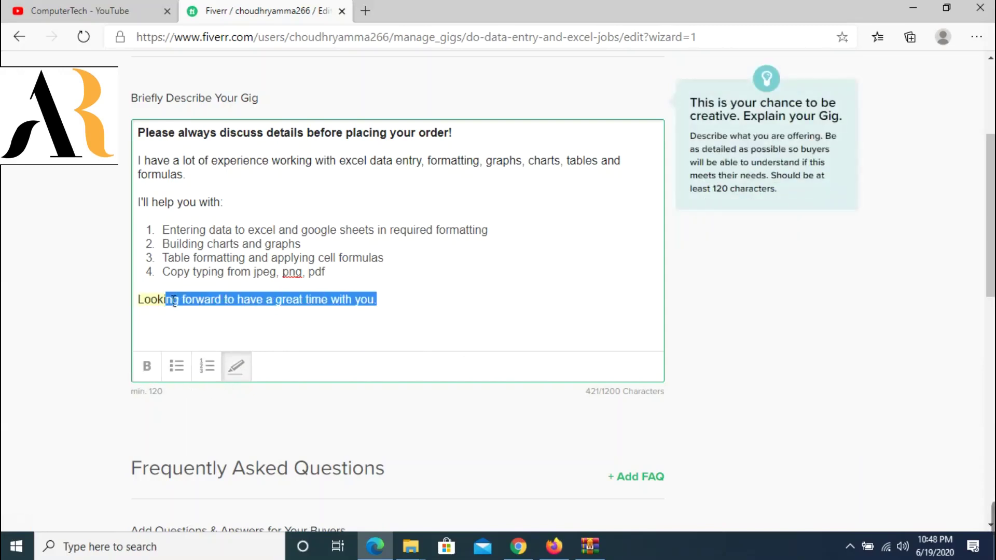
pyautogui.moveTo(414, 305); pyautogui.dragTo(252, 306)
pyautogui.click(413, 299)
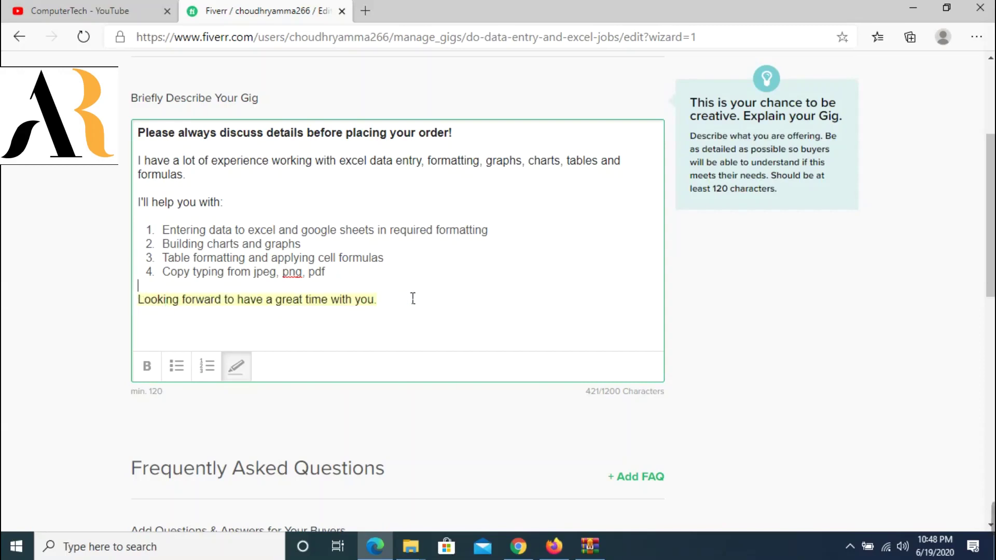
pyautogui.moveTo(400, 311); pyautogui.dragTo(138, 305)
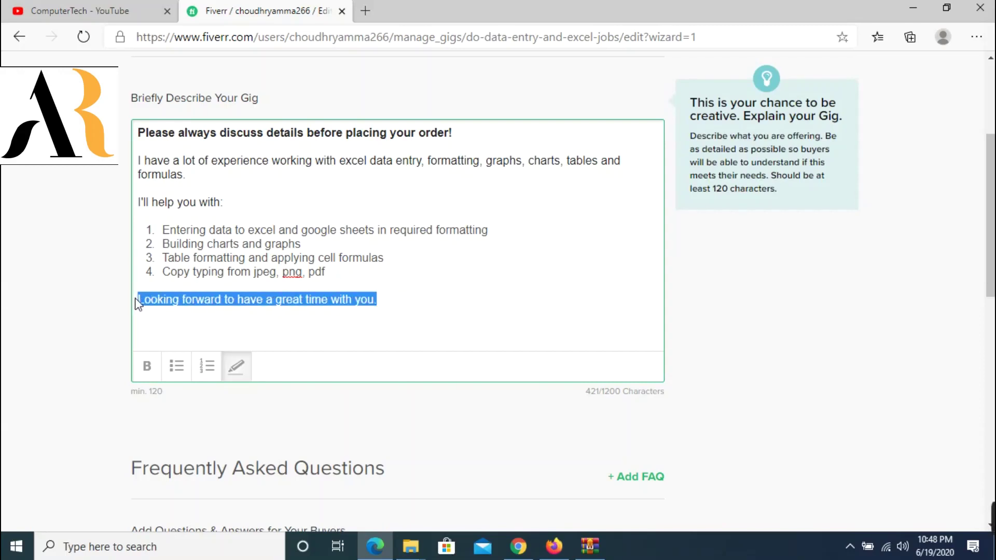
pyautogui.click(147, 366)
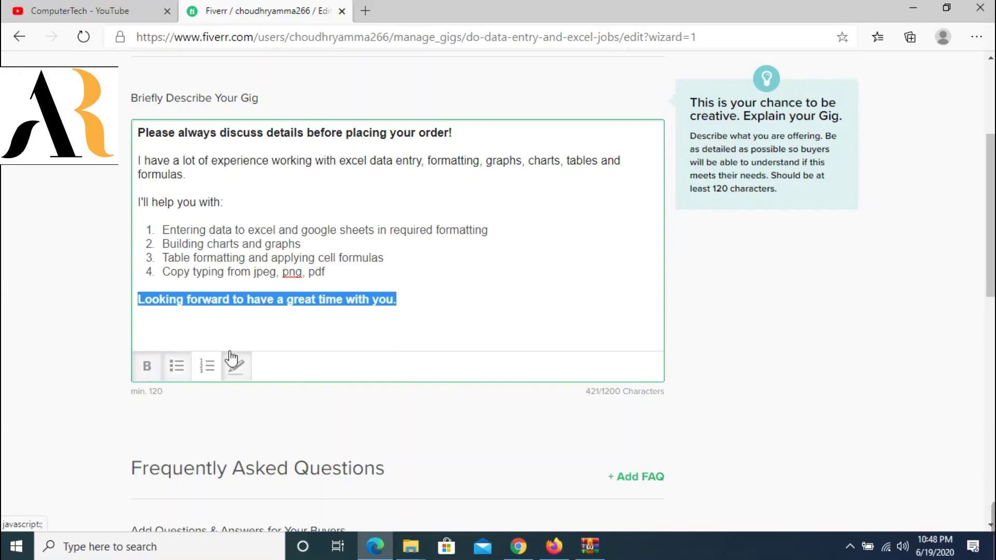
pyautogui.click(445, 329)
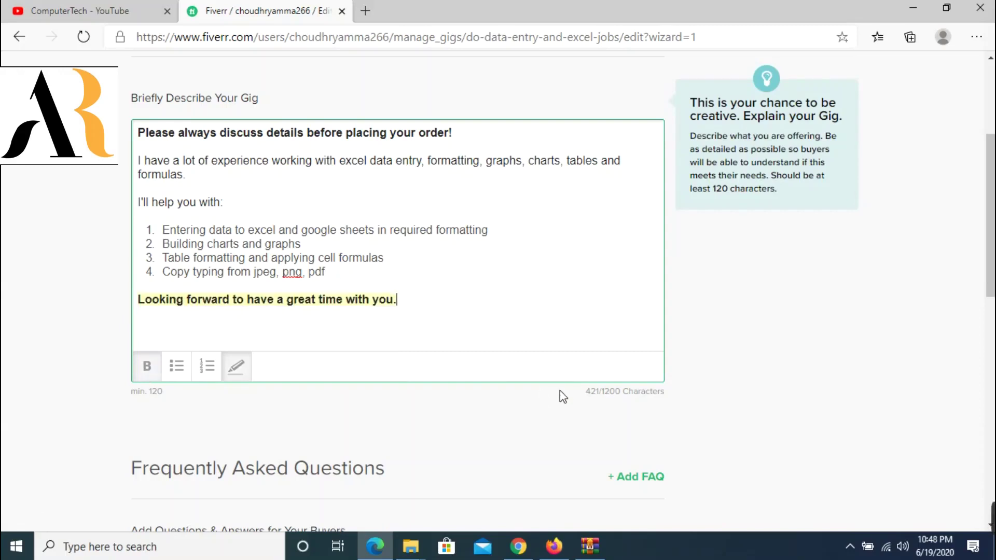
pyautogui.moveTo(992, 256); pyautogui.dragTo(943, 329)
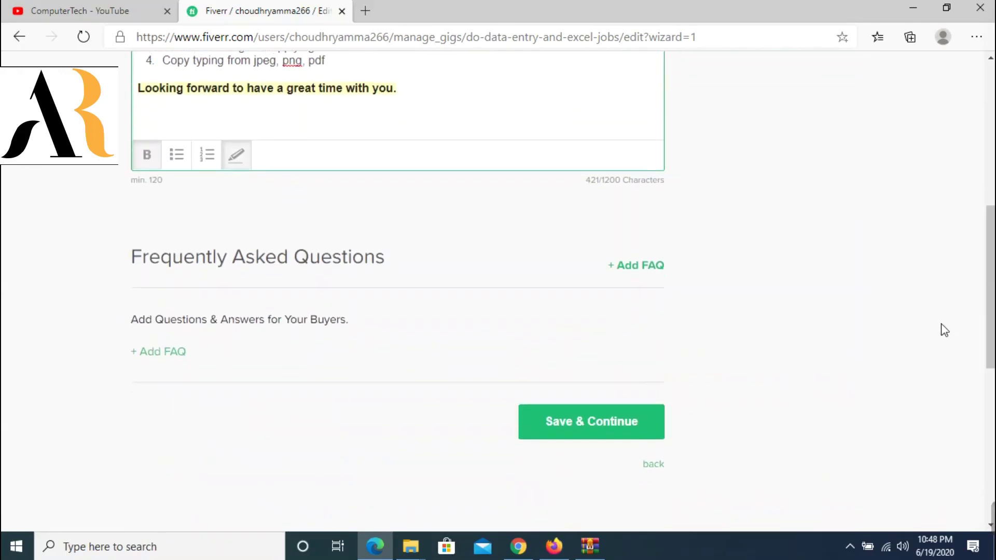
pyautogui.click(570, 423)
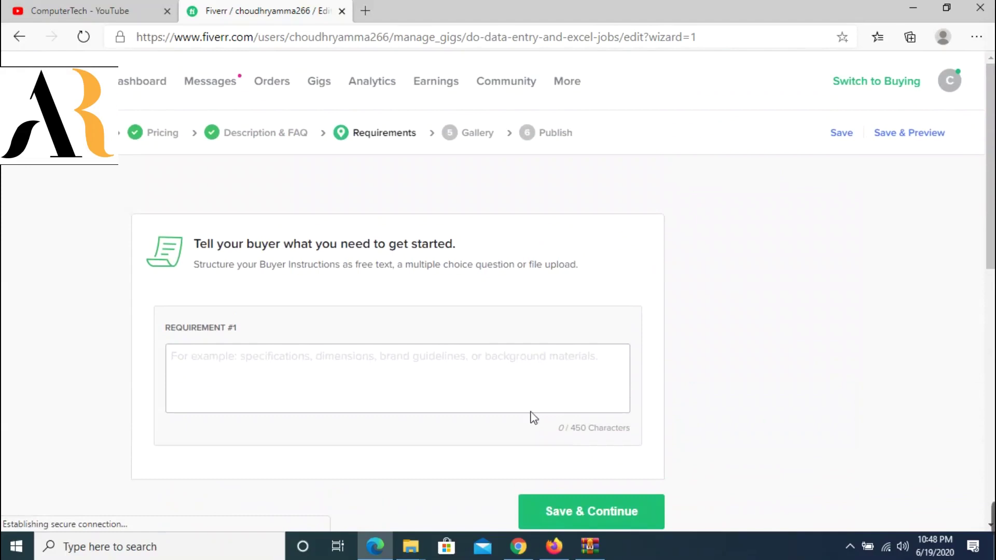
# Step: Add 'No thanks' as the first buyer requirement and save the requirements
pyautogui.click(306, 383)
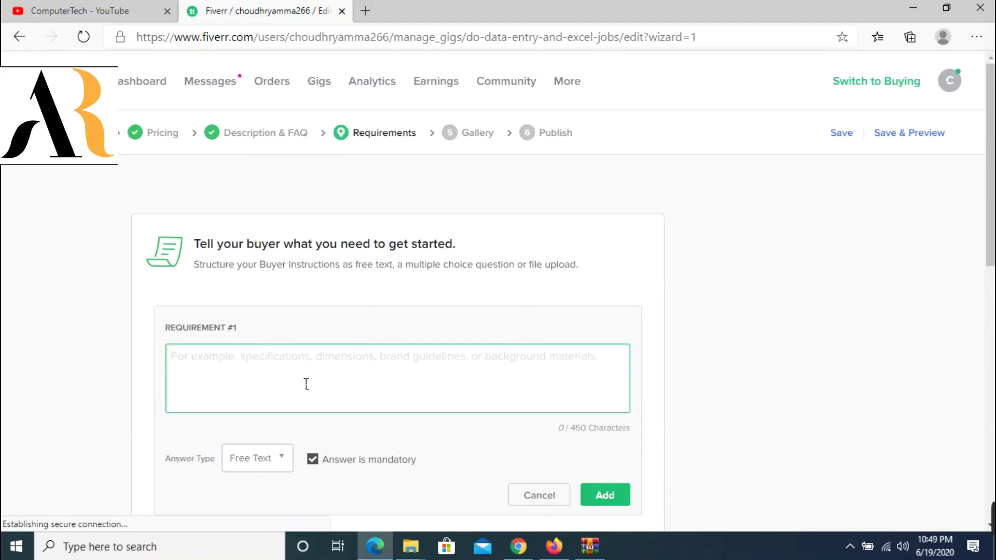
pyautogui.write('No thanks')
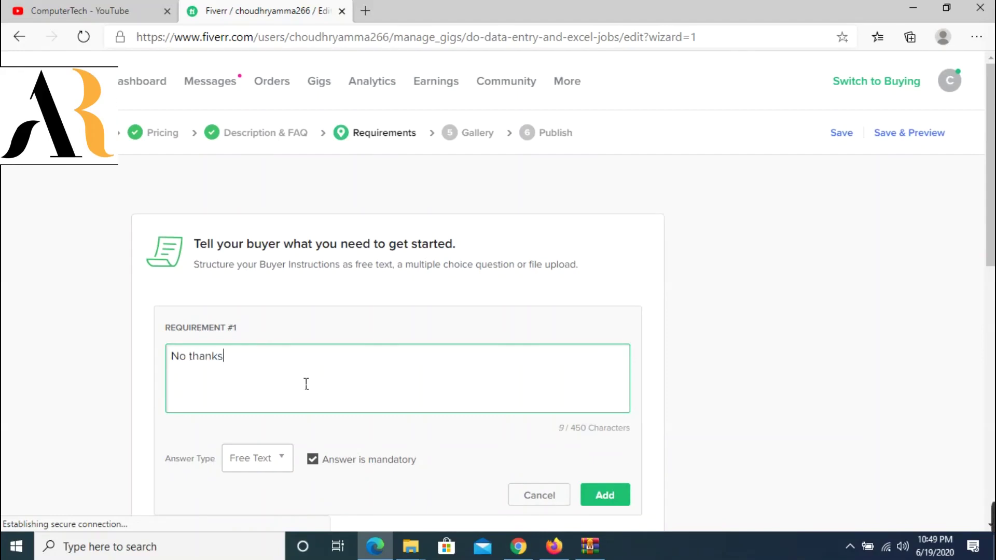
pyautogui.click(609, 497)
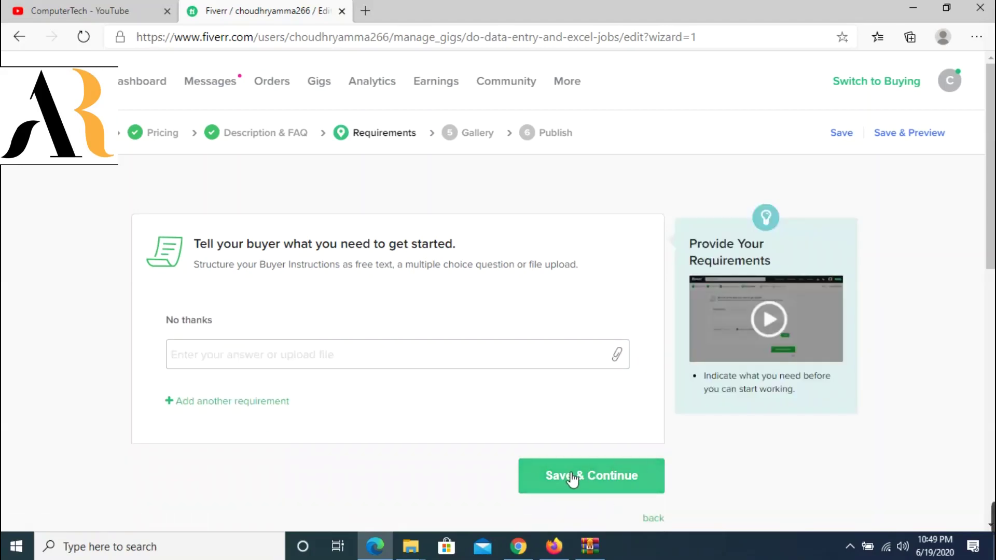
pyautogui.click(570, 479)
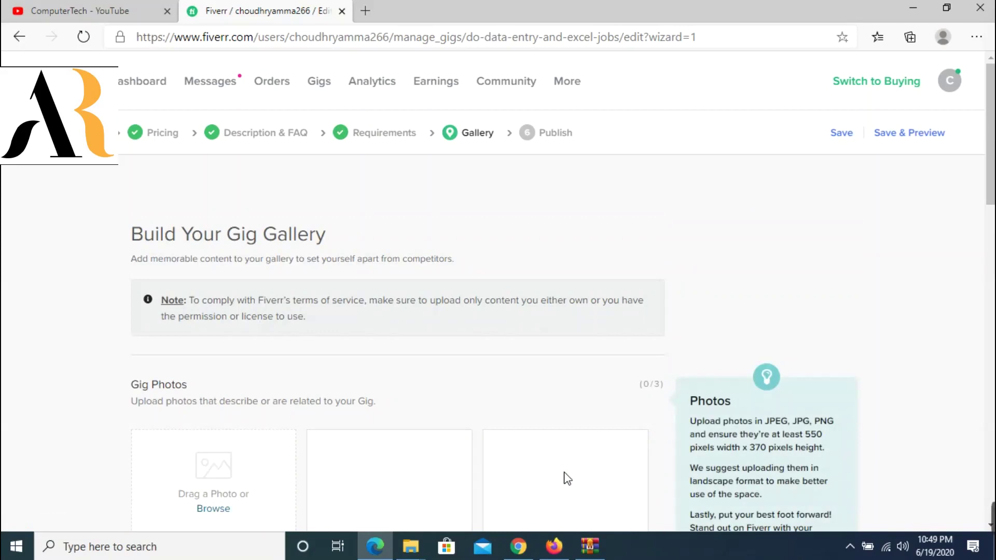
# Step: Upload the data-entry image as the first gig photo
pyautogui.moveTo(989, 166); pyautogui.dragTo(965, 243)
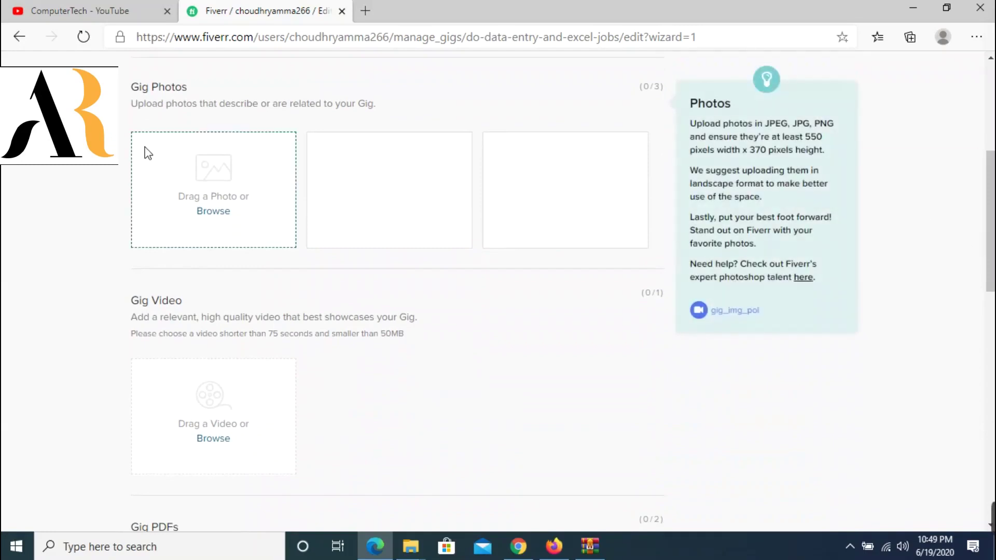
pyautogui.click(214, 212)
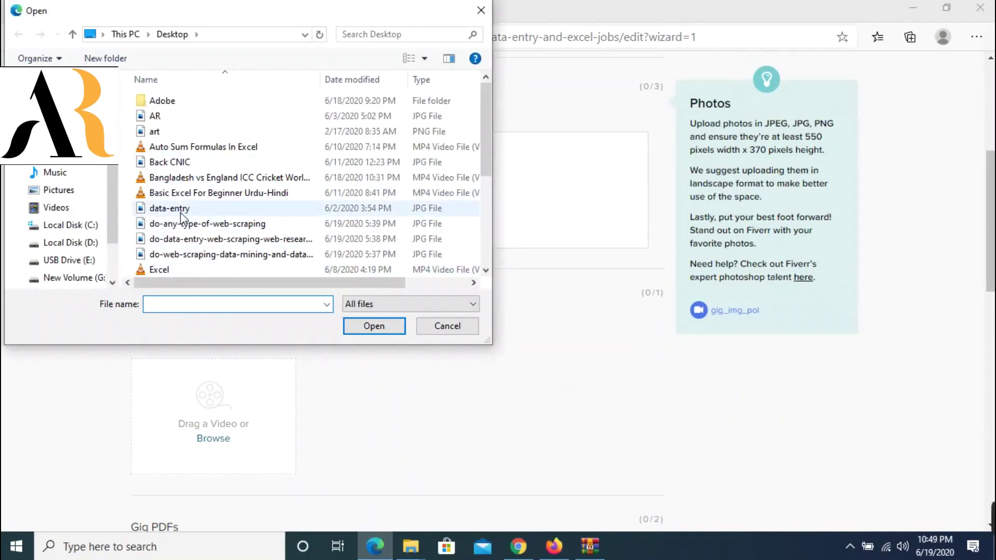
pyautogui.click(179, 226)
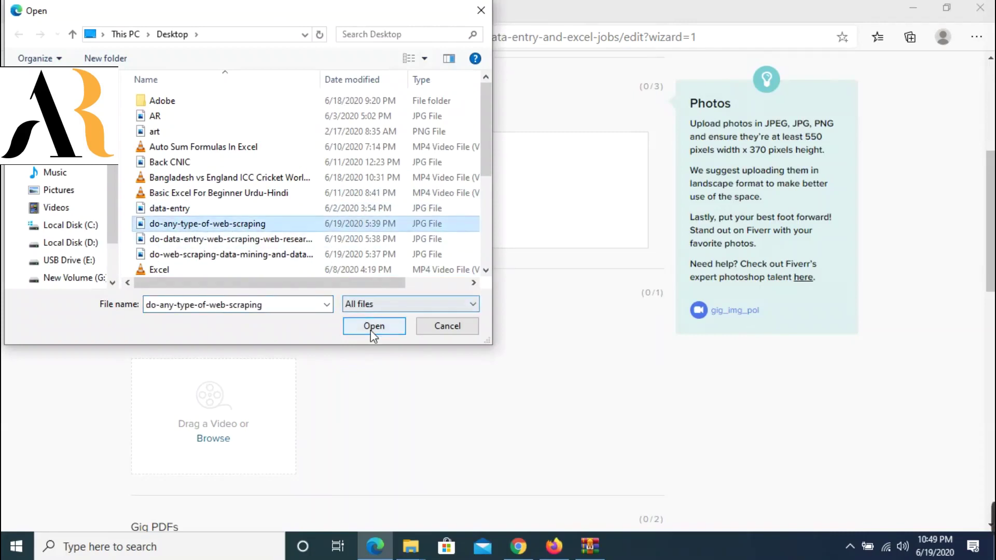
pyautogui.click(155, 208)
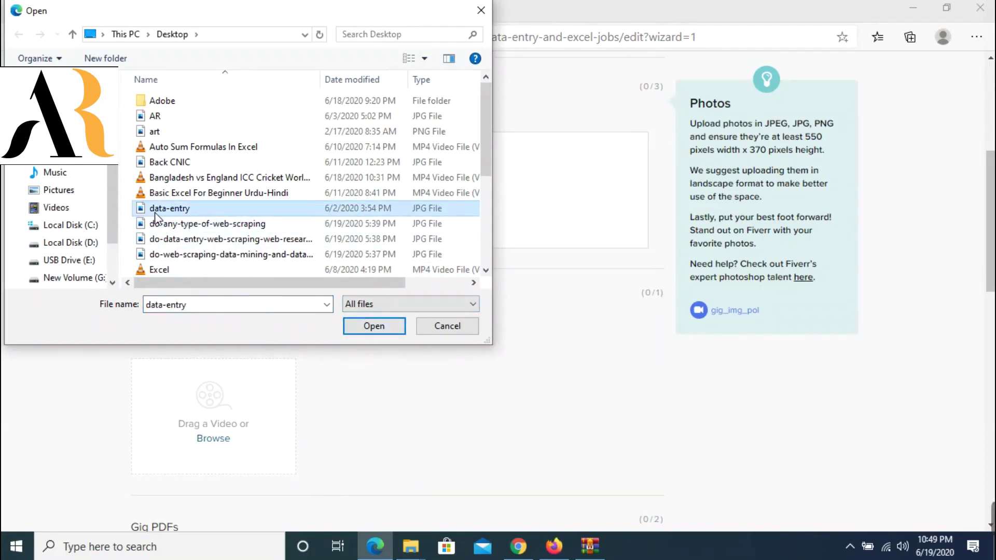
pyautogui.click(370, 327)
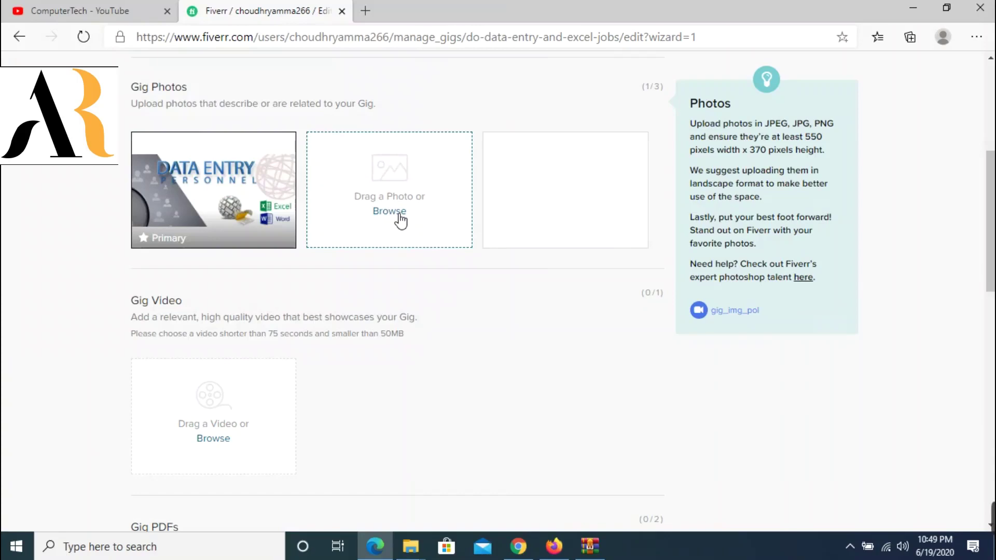
# Step: Upload the web-scraping data-mining and data-entry web-scraping images as the second and third photos
pyautogui.click(400, 220)
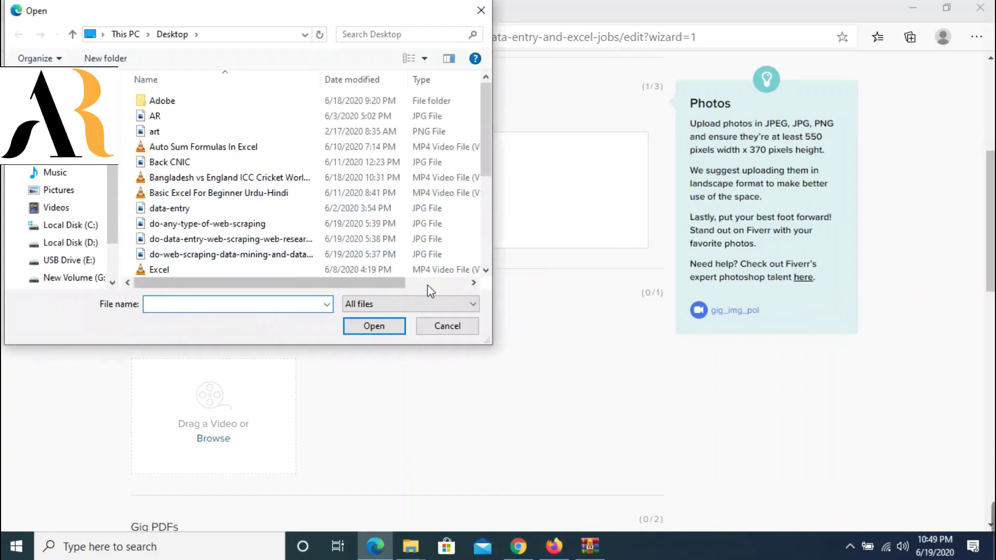
pyautogui.click(218, 254)
pyautogui.click(373, 327)
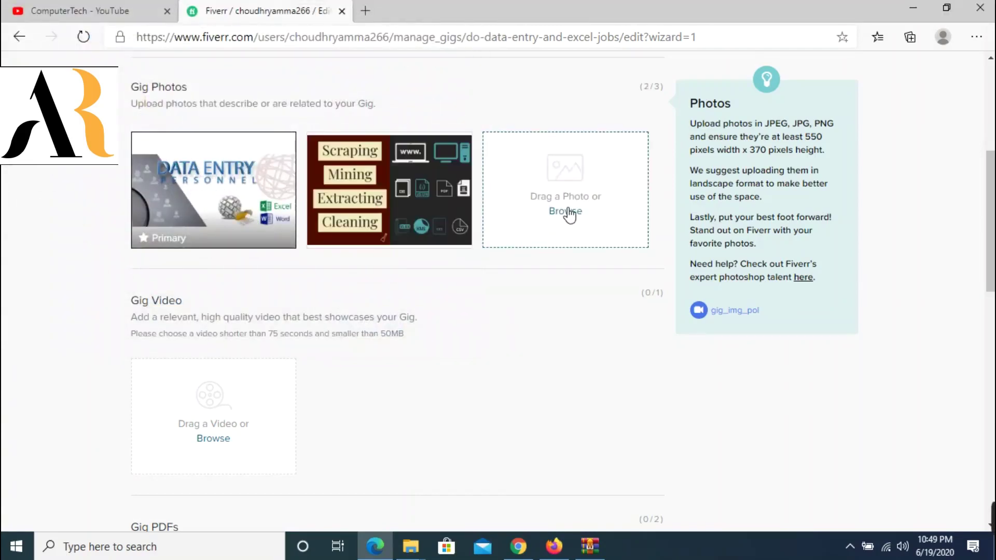
pyautogui.click(567, 210)
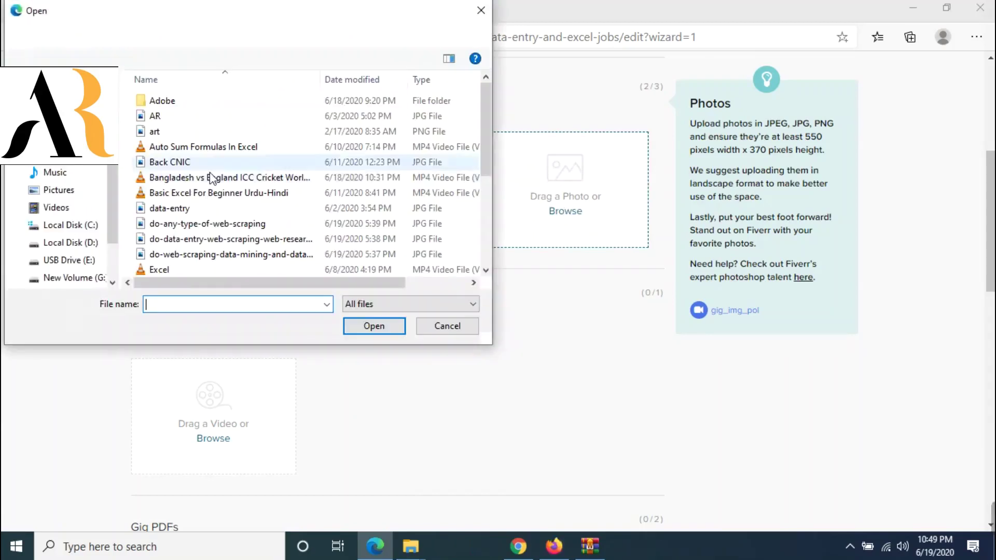
pyautogui.click(261, 241)
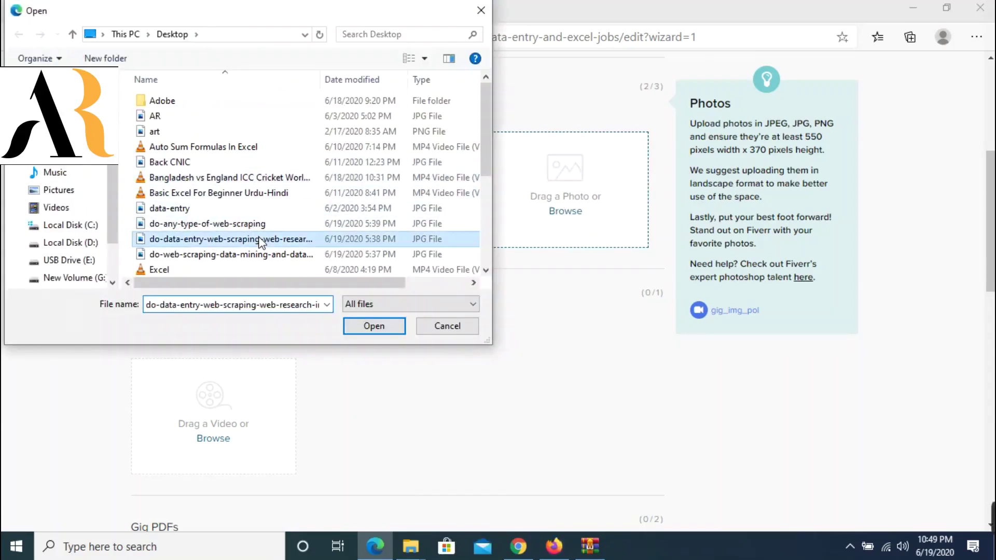
pyautogui.click(370, 327)
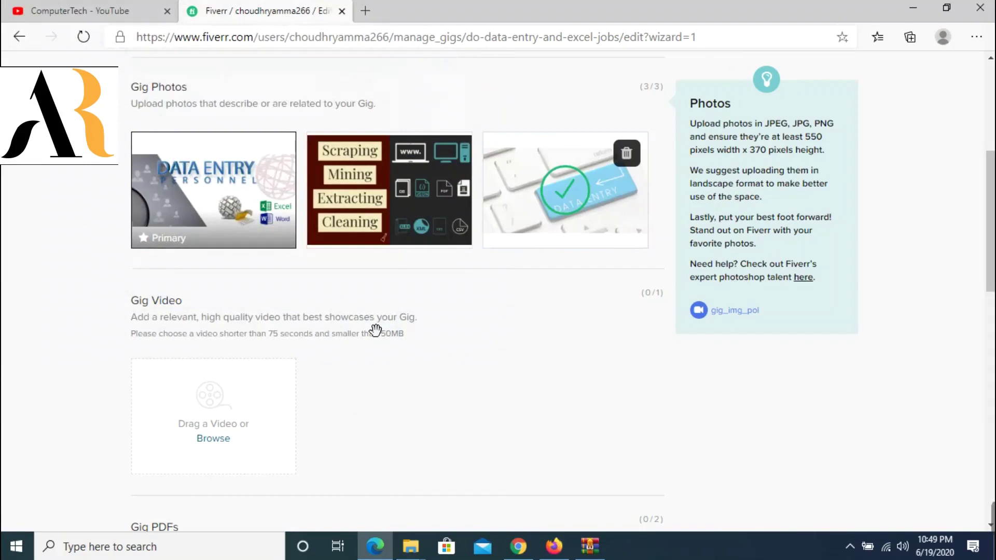
pyautogui.moveTo(987, 220); pyautogui.dragTo(986, 275)
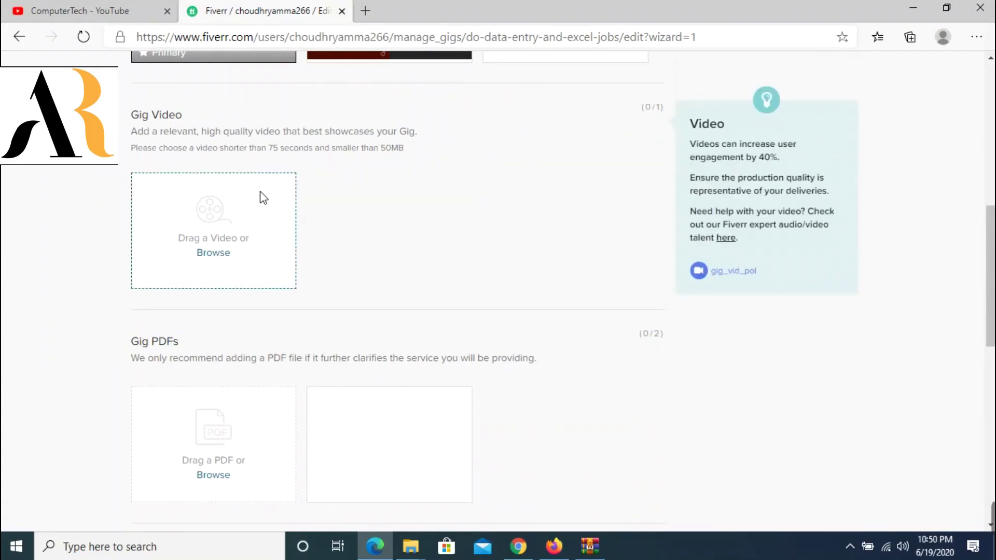
# Step: Upload Excel.mp4 as the gig video
pyautogui.click(222, 262)
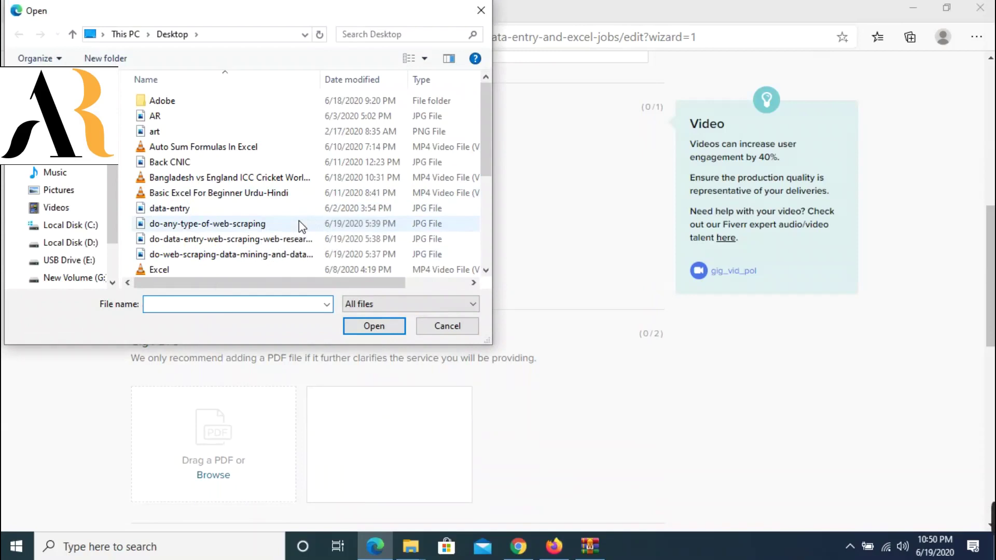
pyautogui.click(179, 267)
pyautogui.click(351, 328)
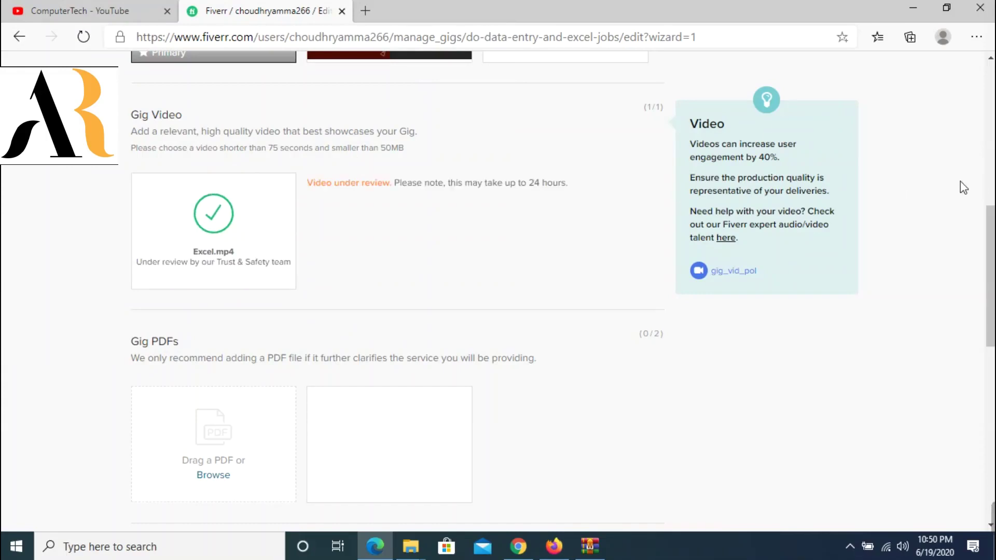
pyautogui.moveTo(992, 239)
pyautogui.mouseDown()
pyautogui.moveTo(991, 278)
pyautogui.moveTo(990, 243)
pyautogui.moveTo(972, 294)
pyautogui.moveTo(981, 238)
pyautogui.mouseUp()
pyautogui.moveTo(576, 233)
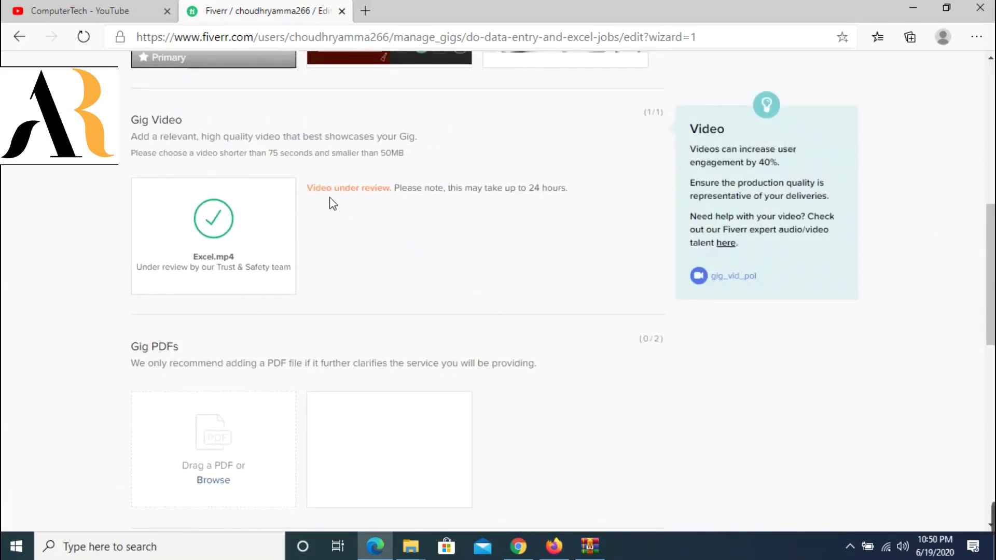
pyautogui.moveTo(142, 265)
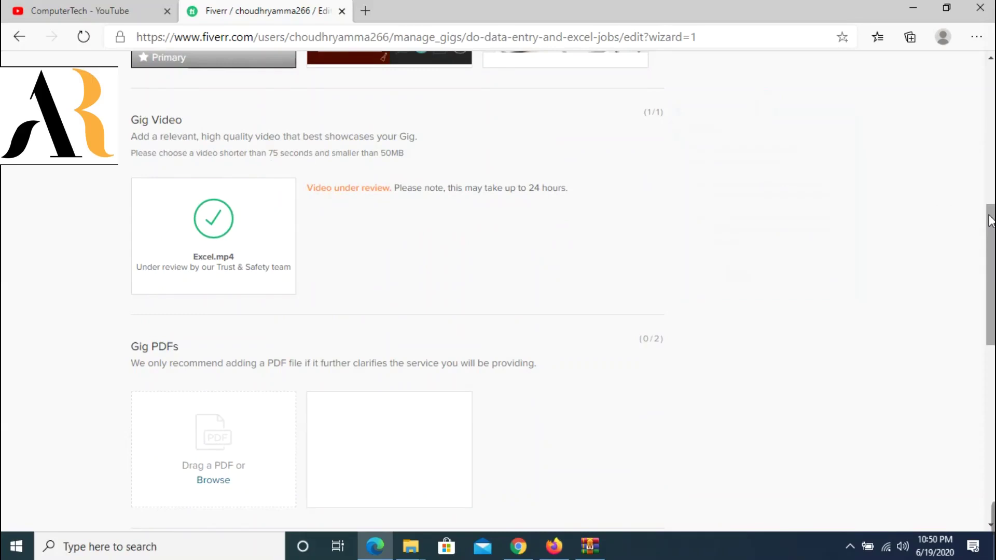
pyautogui.scroll(-2, 990, 217)
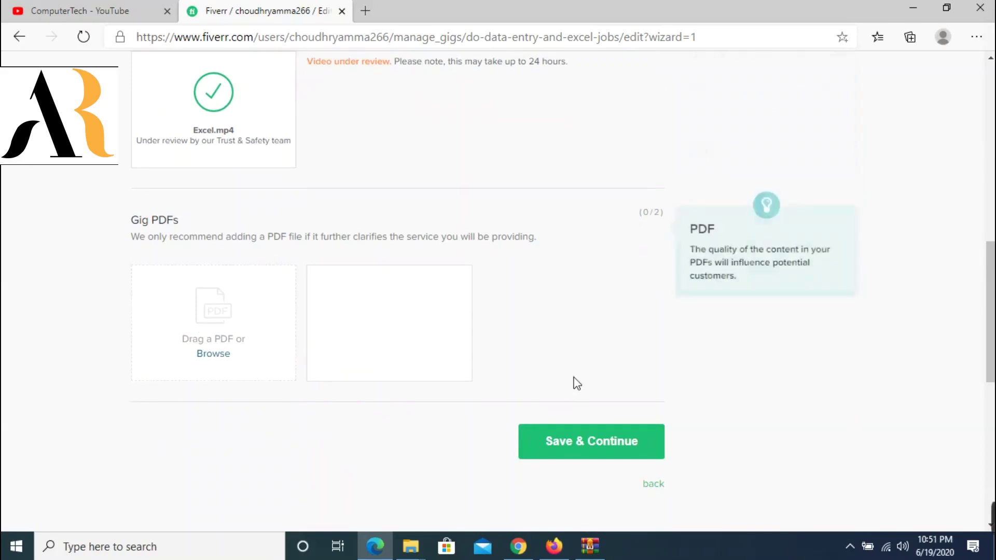
# Step: Save the gallery, publish the gig and finish on the Gigs list
pyautogui.click(564, 444)
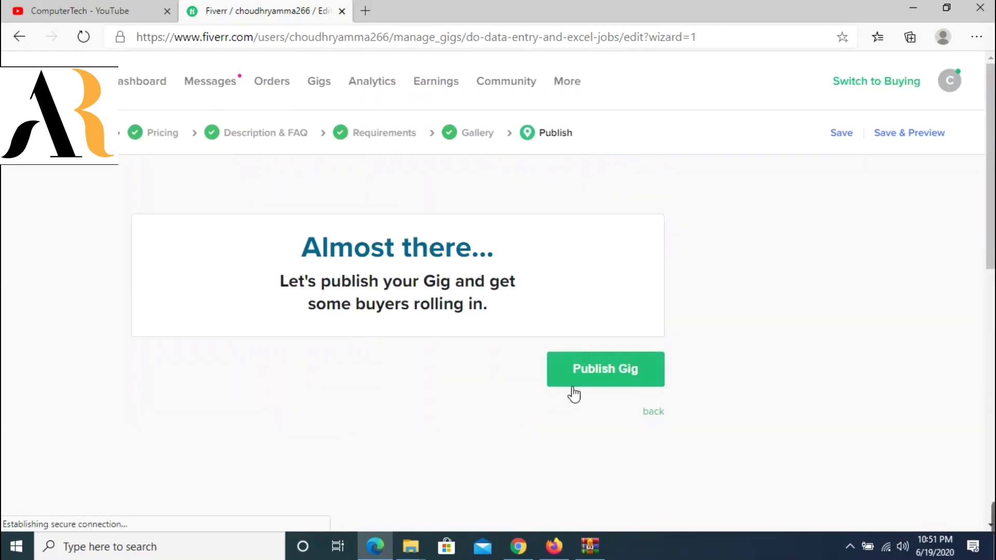
pyautogui.click(608, 379)
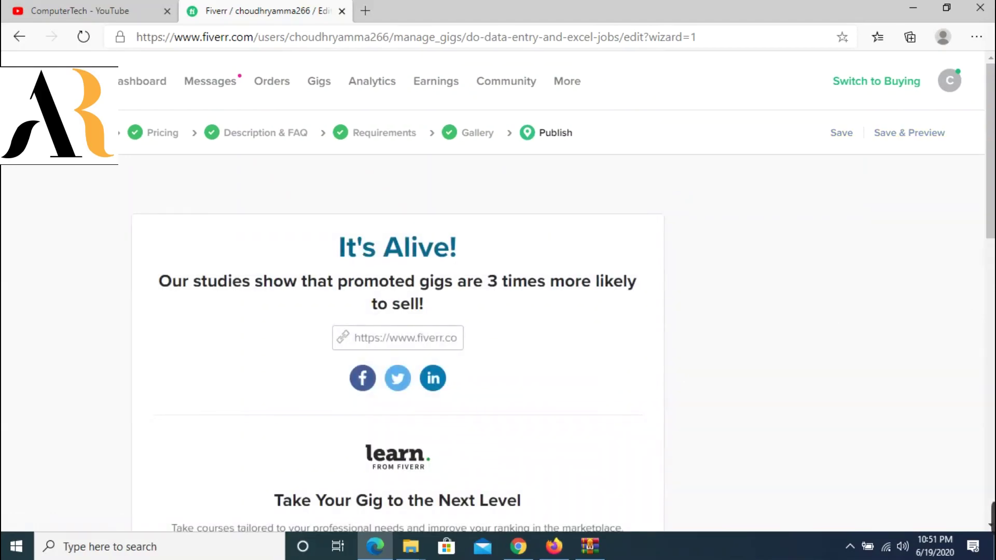
pyautogui.scroll(-5, 953, 319)
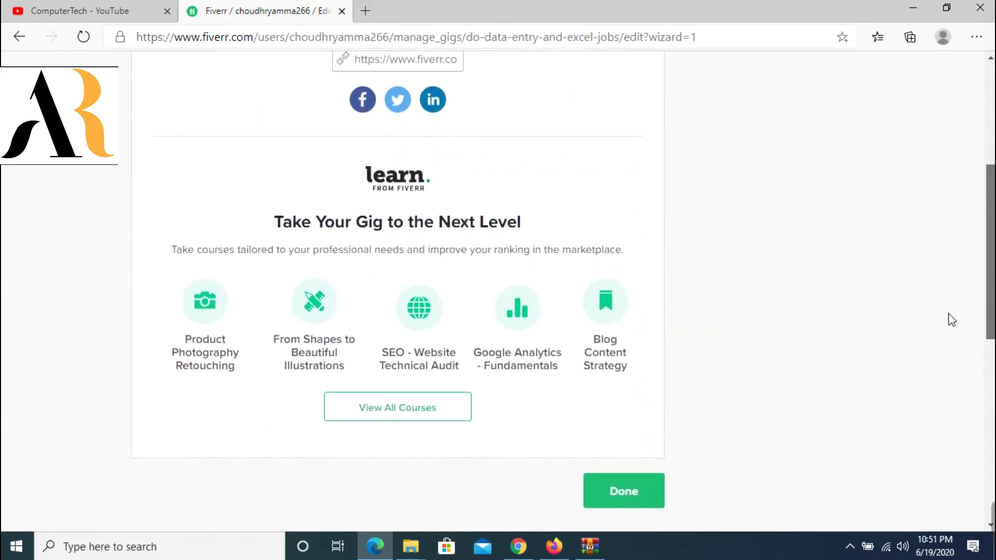
pyautogui.scroll(-2, 953, 320)
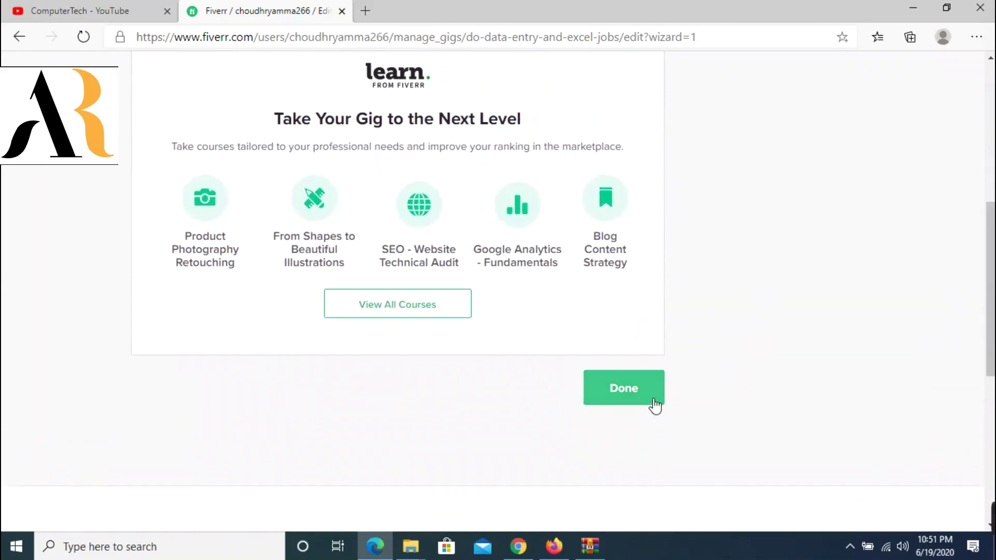
pyautogui.click(596, 394)
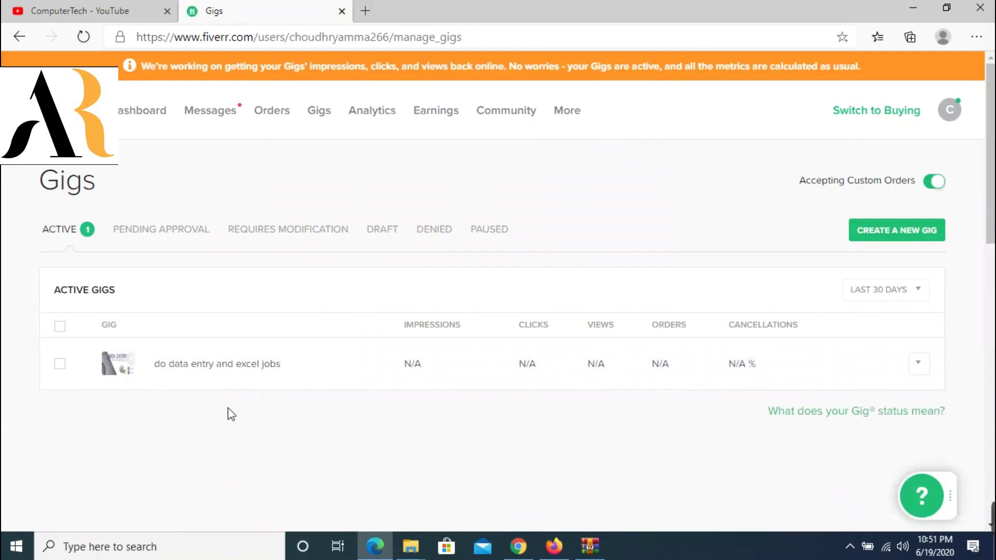
# Step: Copy the share link of the 'do data entry and excel jobs' gig, copying it twice
pyautogui.click(919, 365)
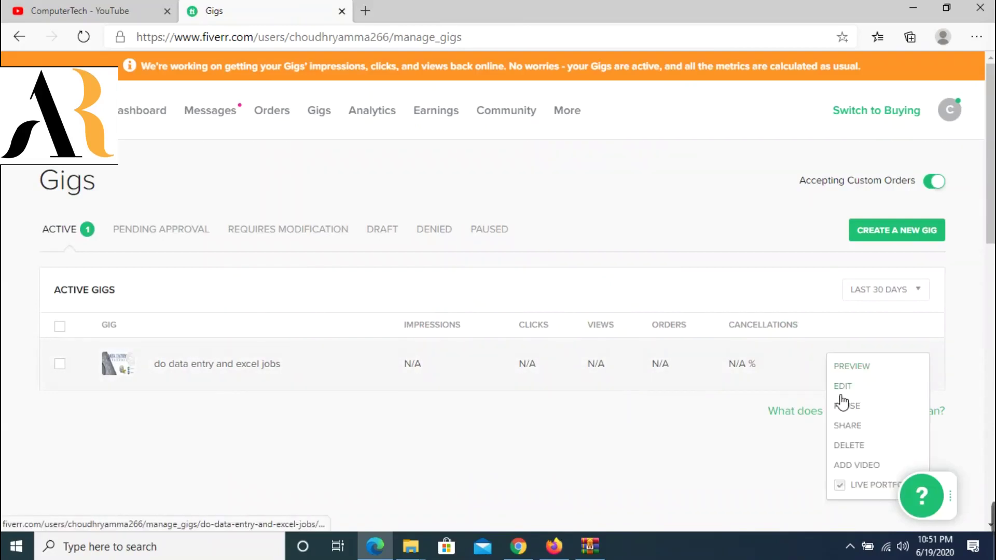
pyautogui.click(855, 429)
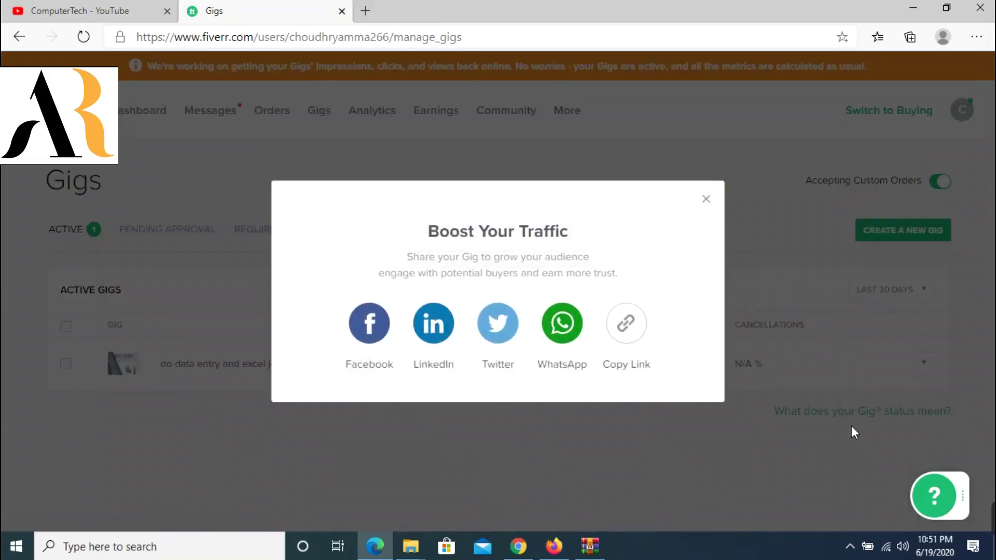
pyautogui.click(634, 339)
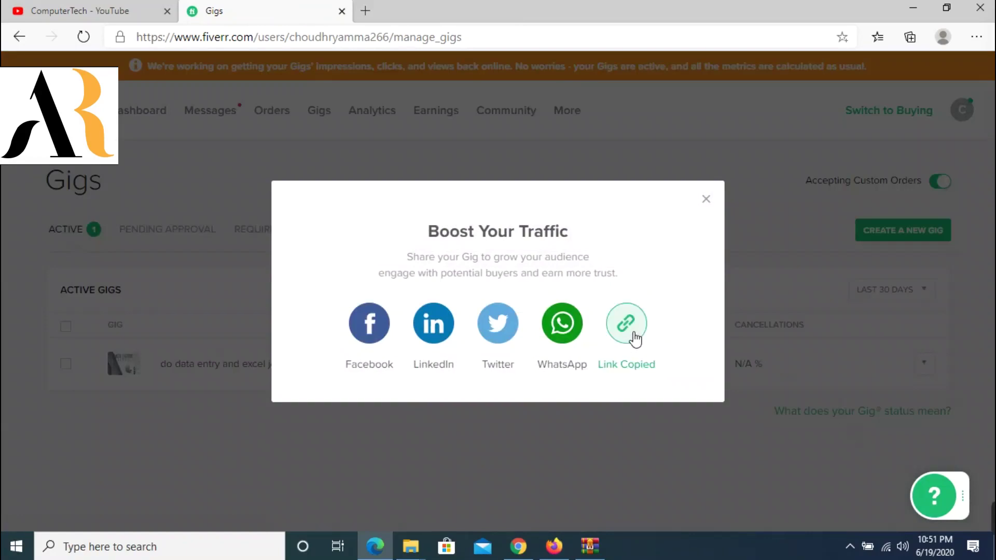
pyautogui.press('Escape')
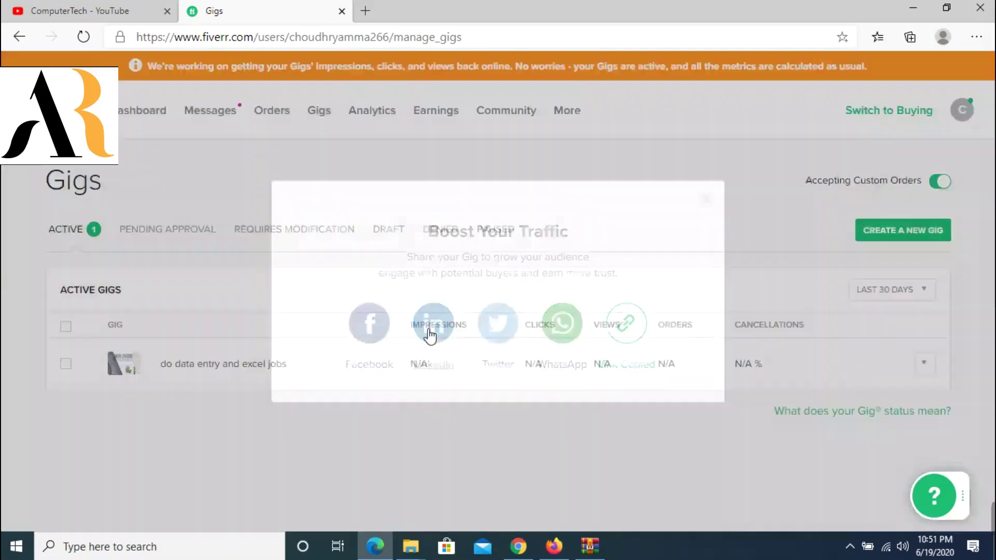
pyautogui.click(922, 371)
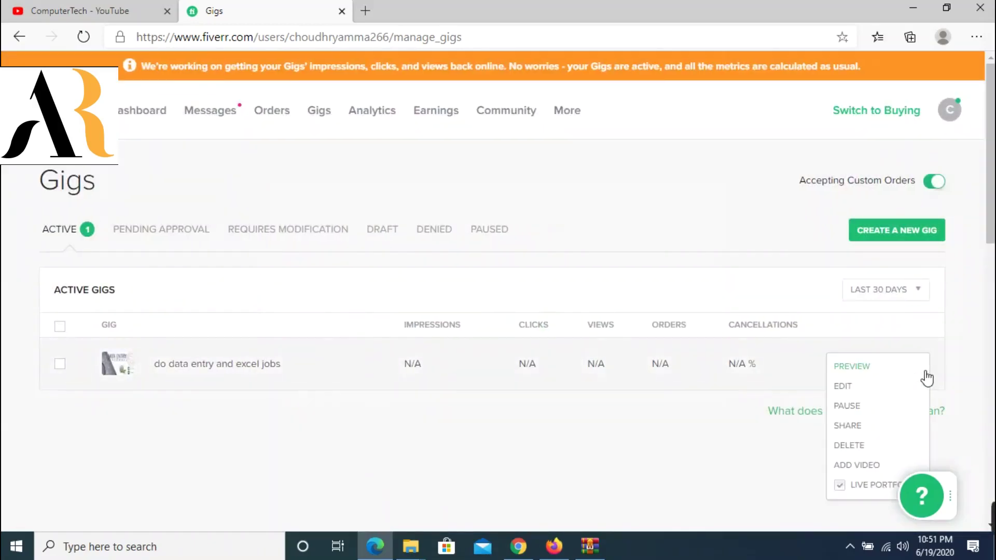
pyautogui.click(854, 427)
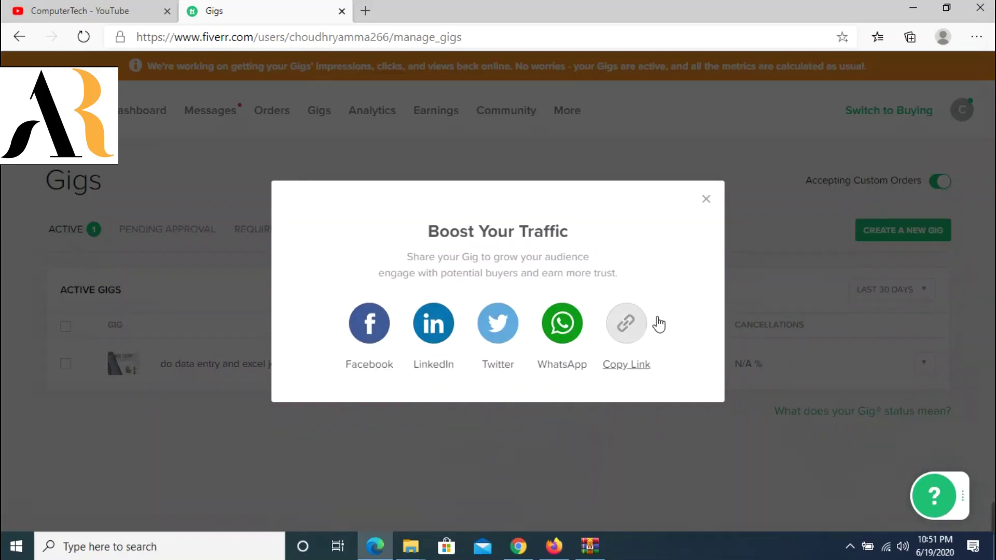
pyautogui.click(635, 339)
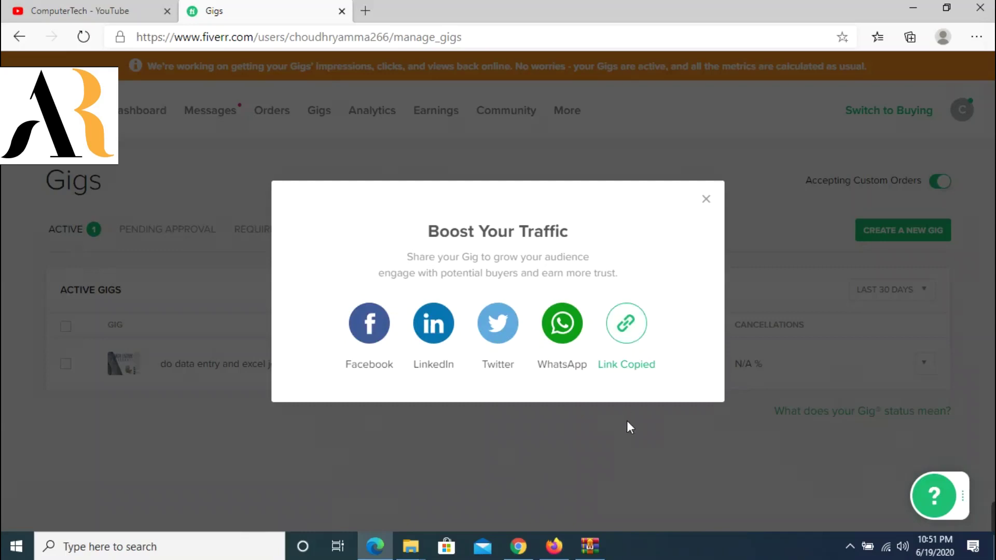
pyautogui.click(627, 421)
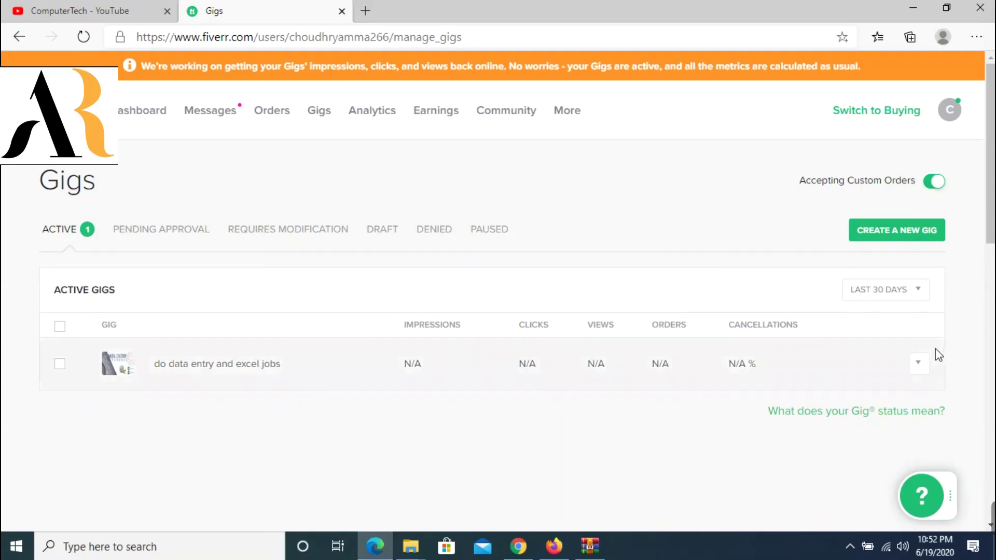
pyautogui.click(918, 363)
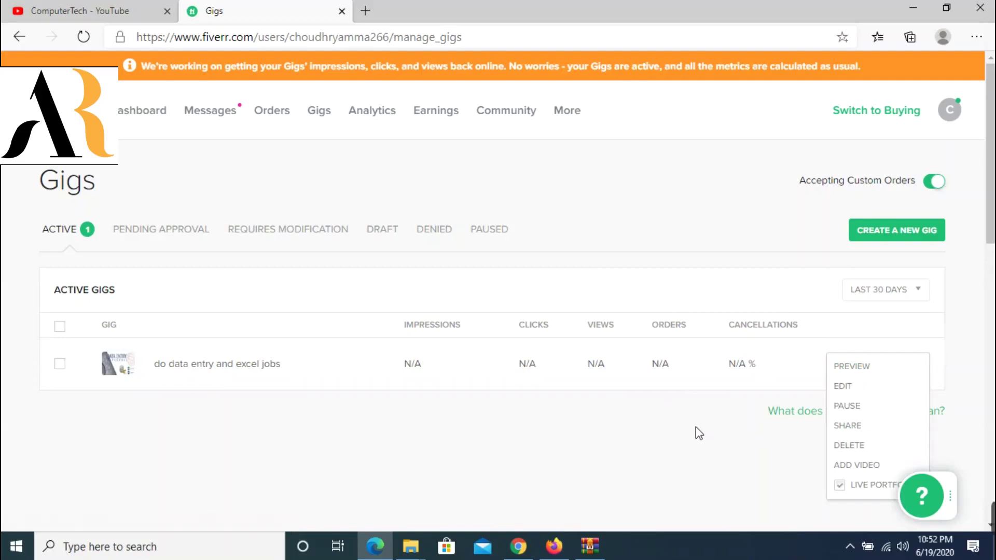
# Step: Preview the live 'I will do data entry and excel jobs' gig page, then check the $0 Earnings overview
pyautogui.click(861, 368)
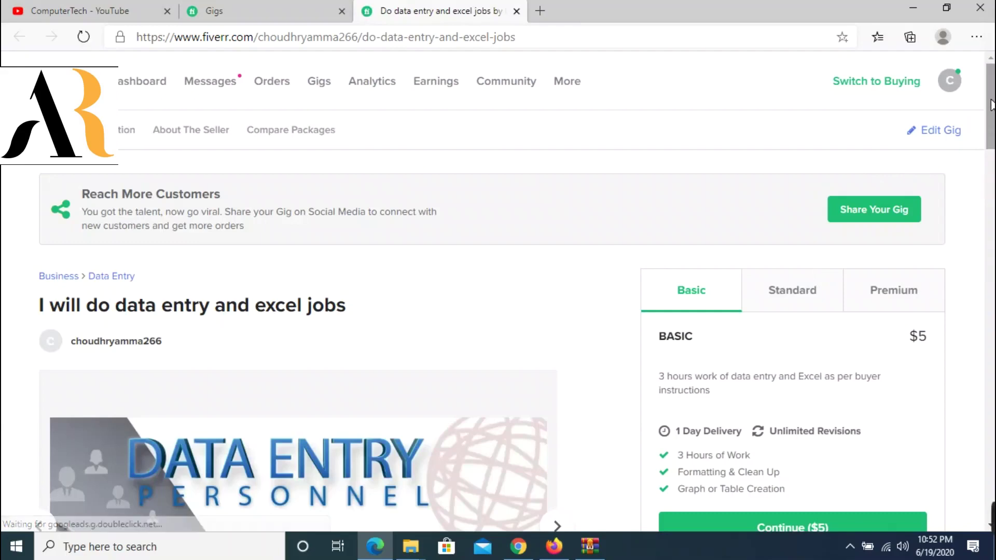
pyautogui.moveTo(991, 104); pyautogui.dragTo(990, 41)
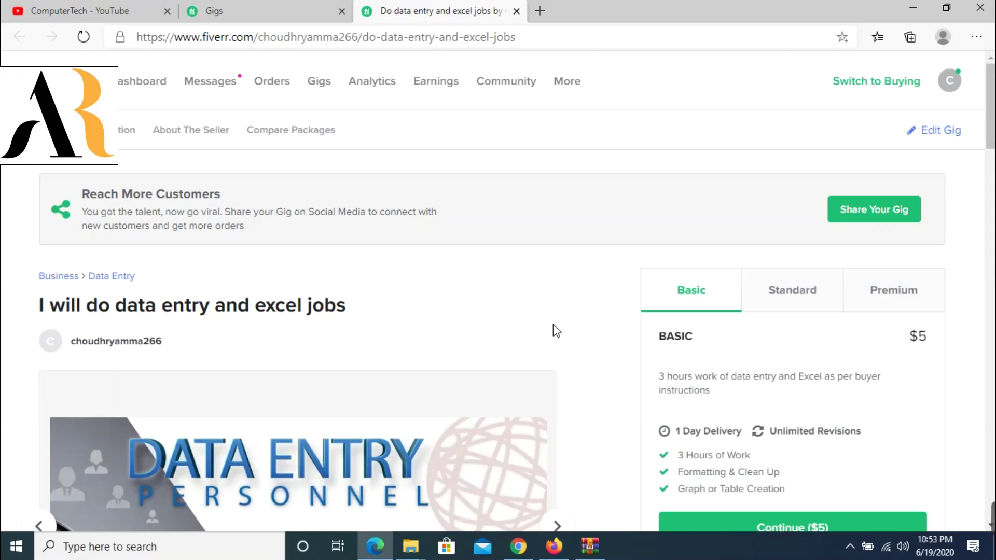
pyautogui.click(439, 86)
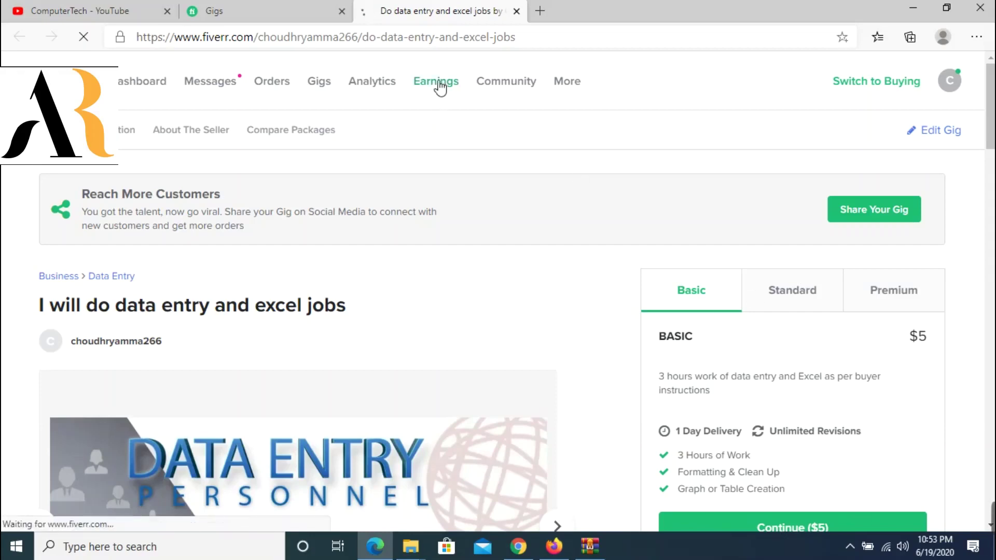